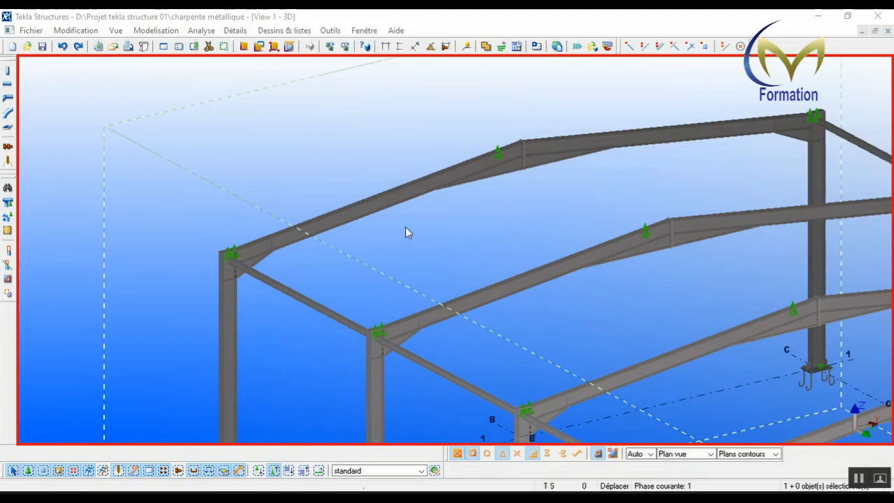
scroll(230, 269, up, 3)
scroll(238, 271, up, 10)
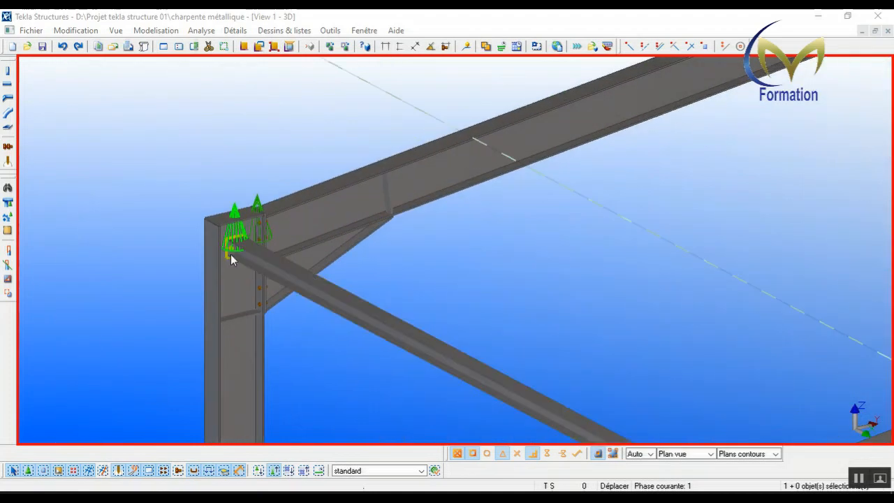
scroll(221, 248, up, 3)
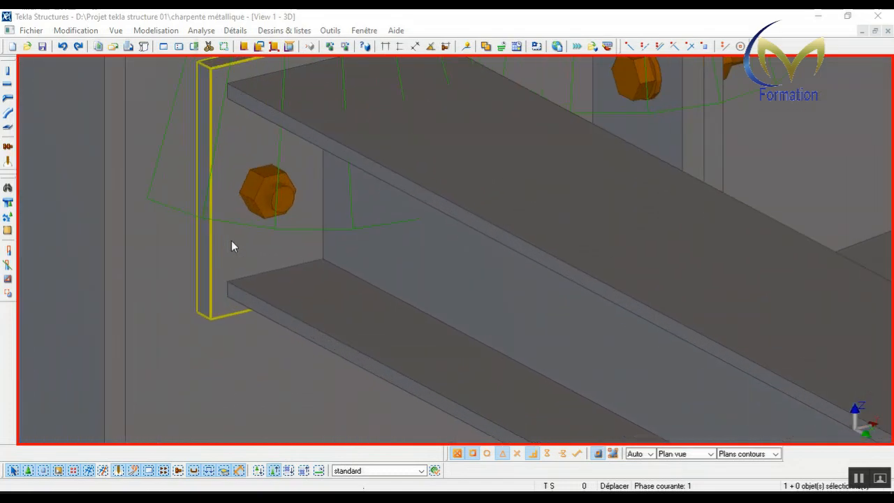
scroll(262, 244, down, 10)
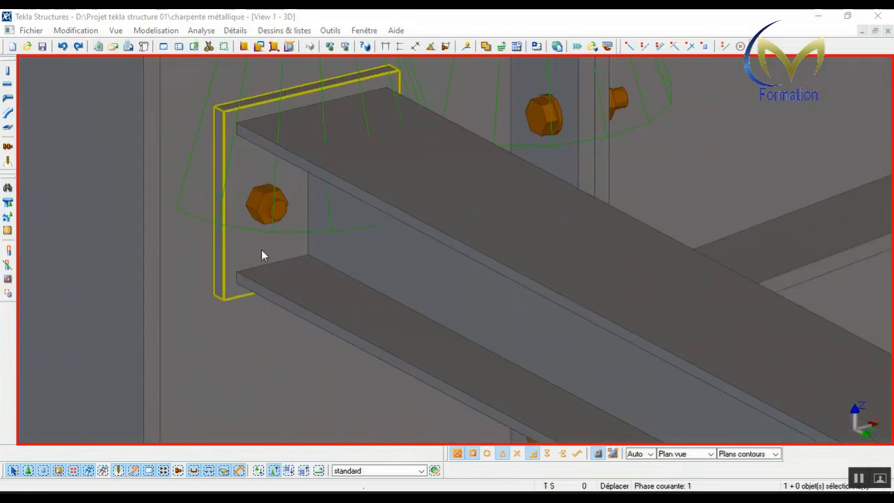
scroll(212, 288, down, 10)
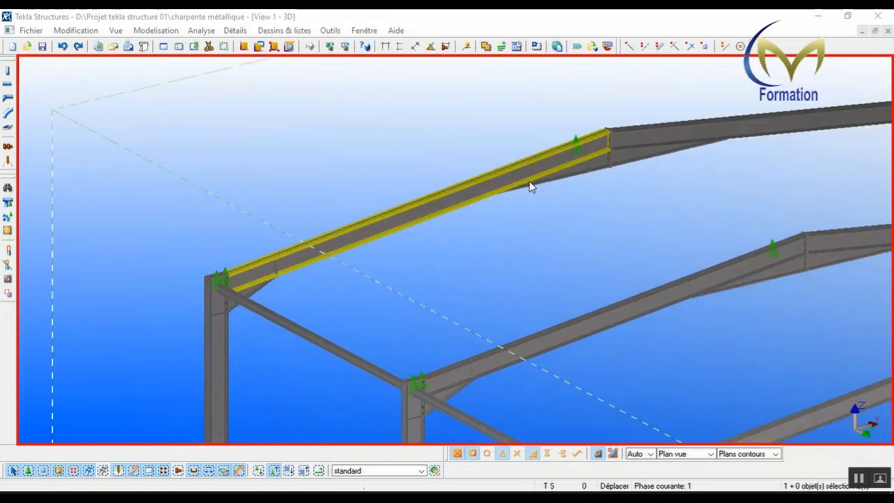
Step: Switch to the PIGNON1 gable view and redraw it
click(364, 30)
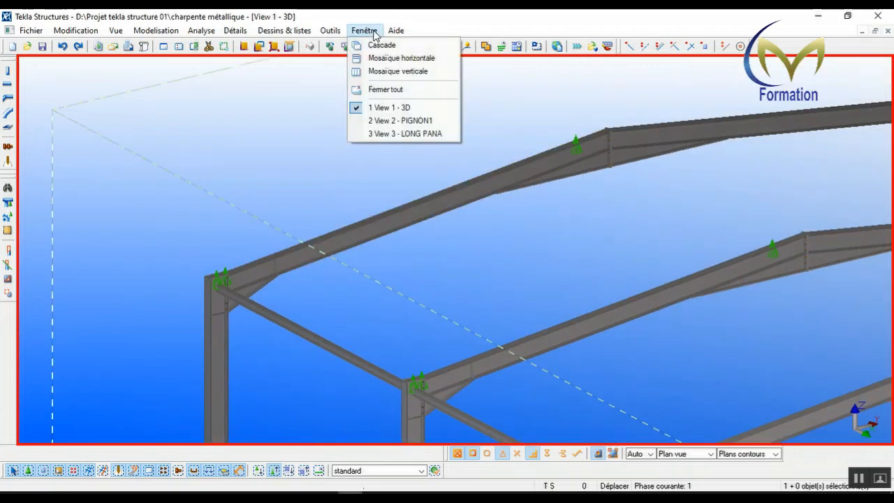
click(396, 120)
right_click(429, 201)
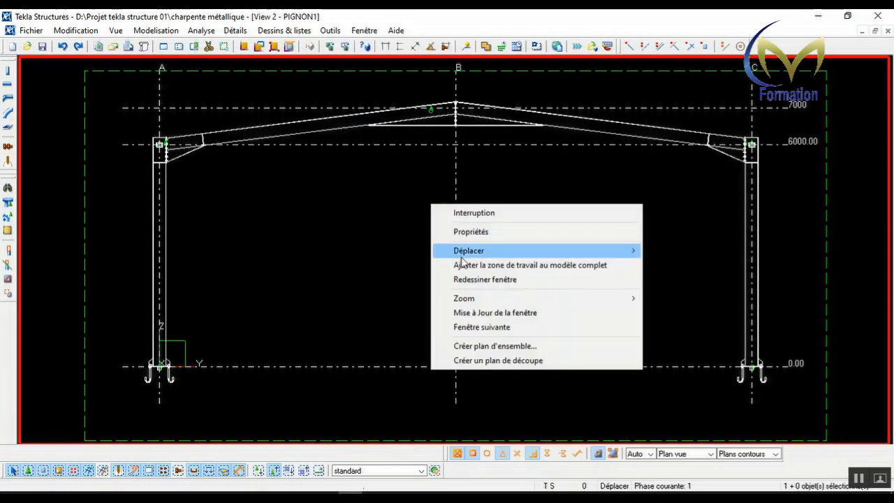
click(444, 280)
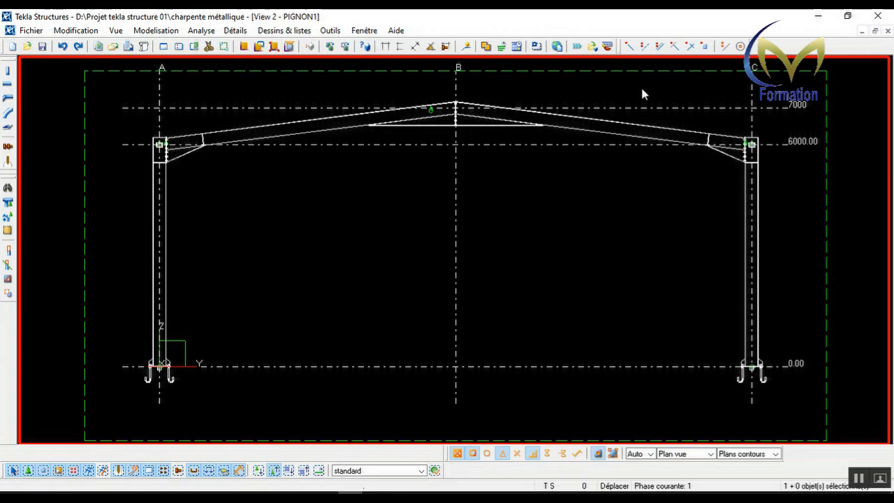
Step: Create a view by two points picked along the top edge of the rafter between axes B and C, with nearest-point snapping enabled
scroll(640, 85, up, 4)
scroll(627, 97, up, 1)
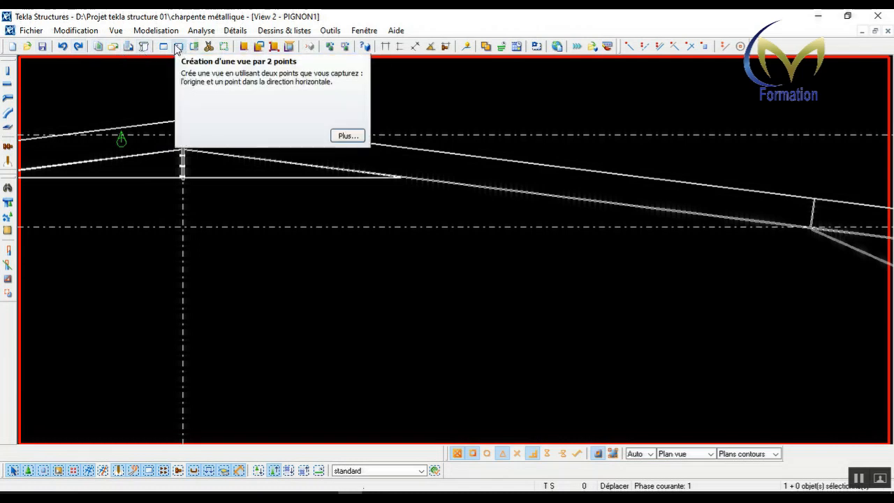
click(178, 46)
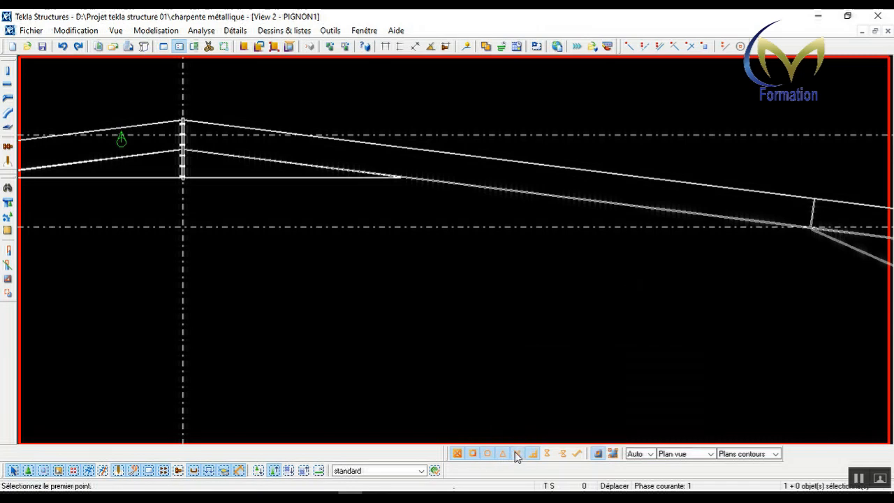
click(546, 454)
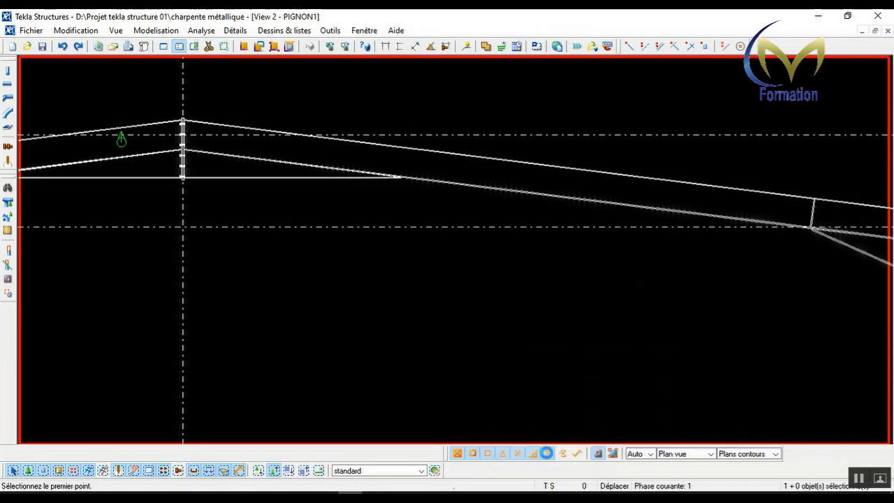
click(613, 453)
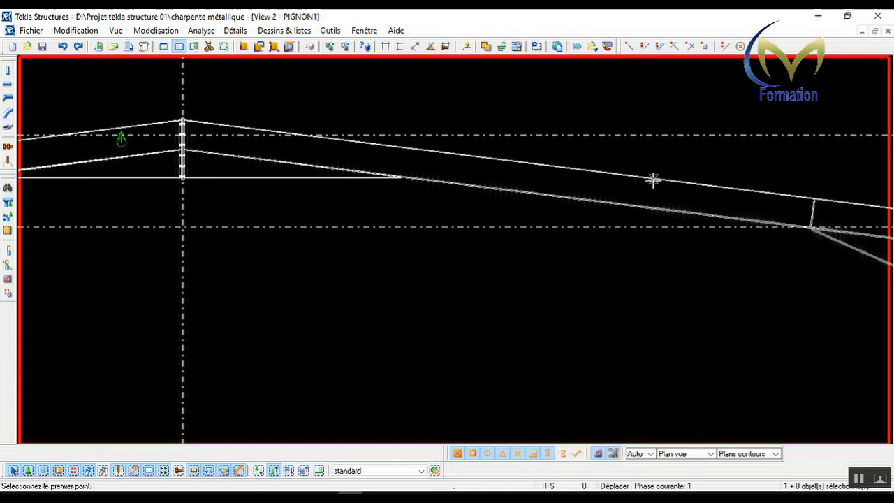
scroll(653, 178, up, 2)
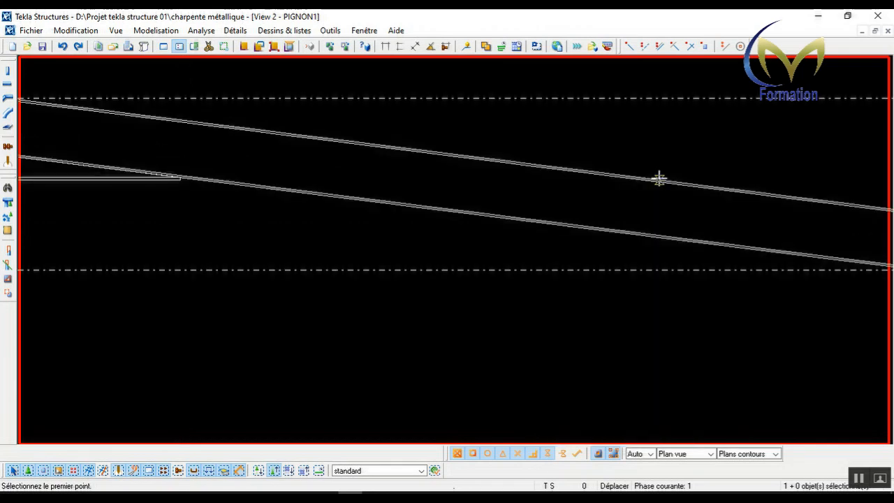
click(657, 178)
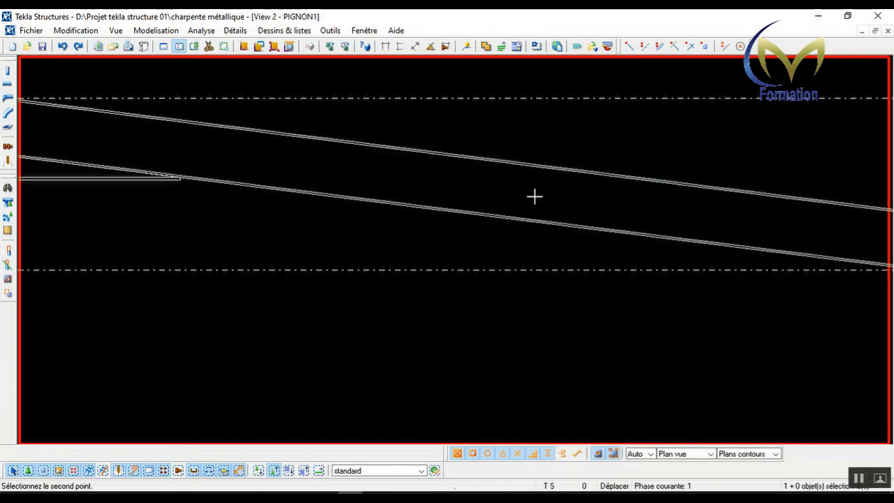
click(250, 125)
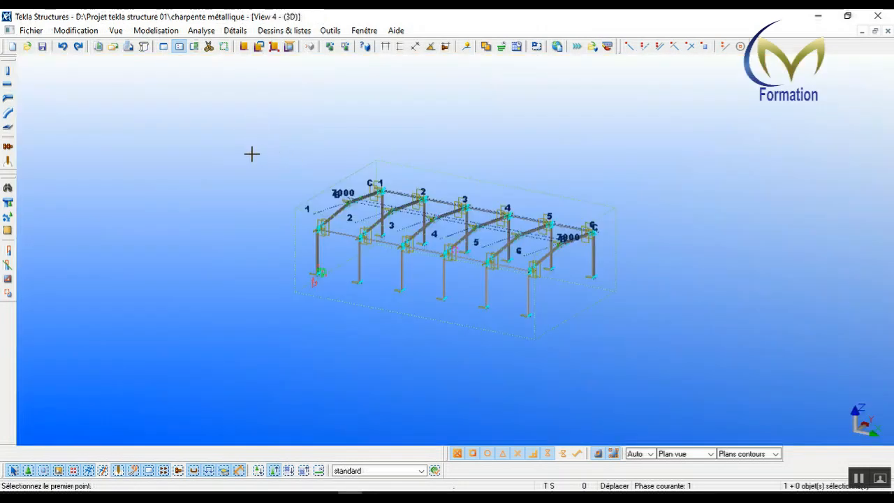
right_click(252, 154)
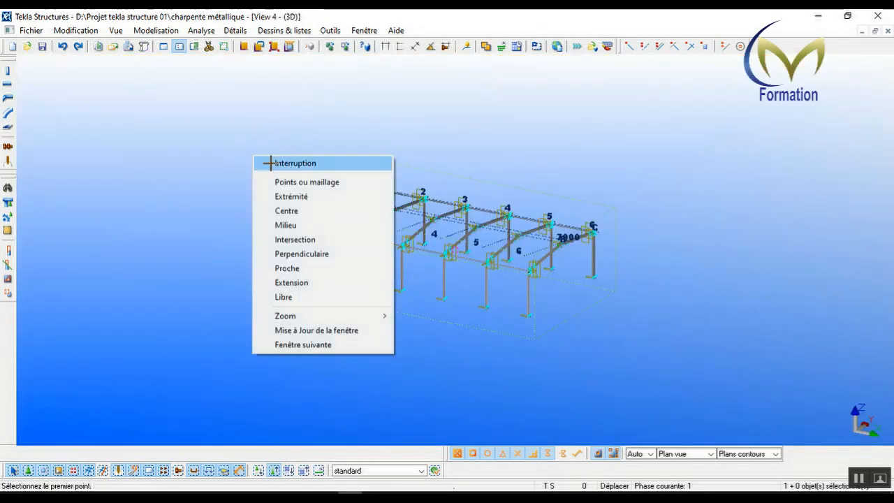
click(275, 163)
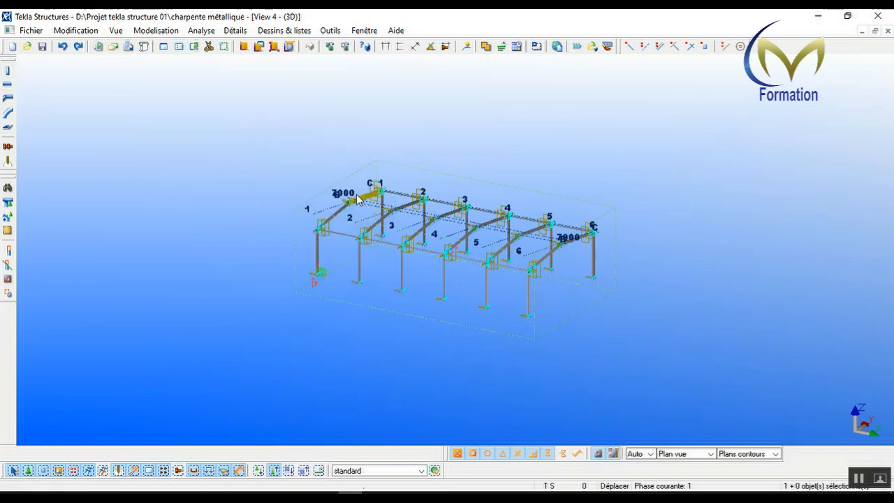
Step: Set the new view's angle to Plan and its view type to Filaire, and apply the changes
scroll(356, 210, up, 6)
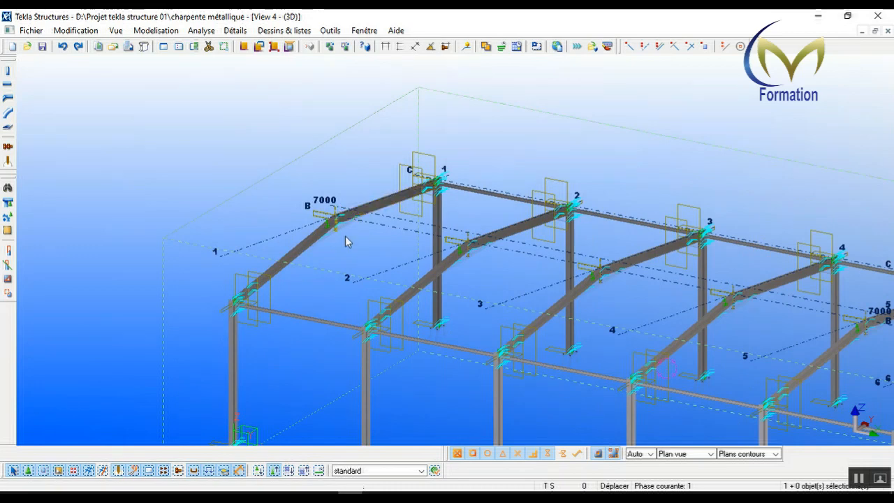
double_click(256, 145)
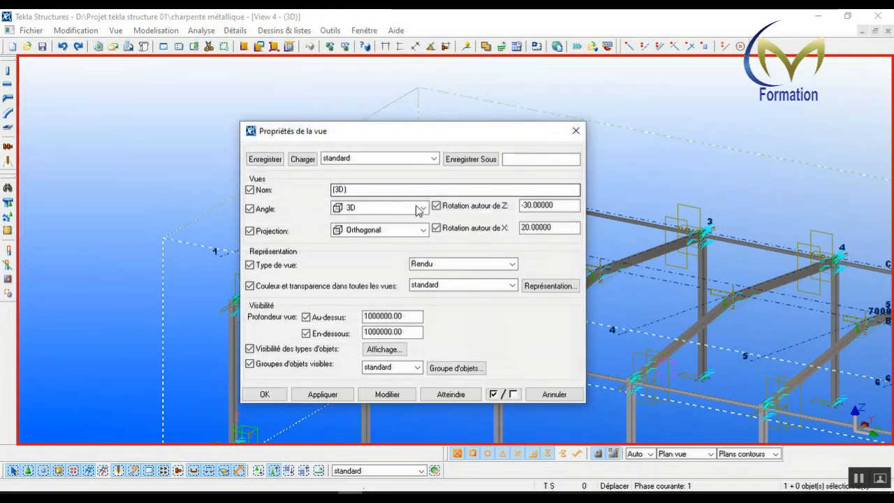
click(421, 208)
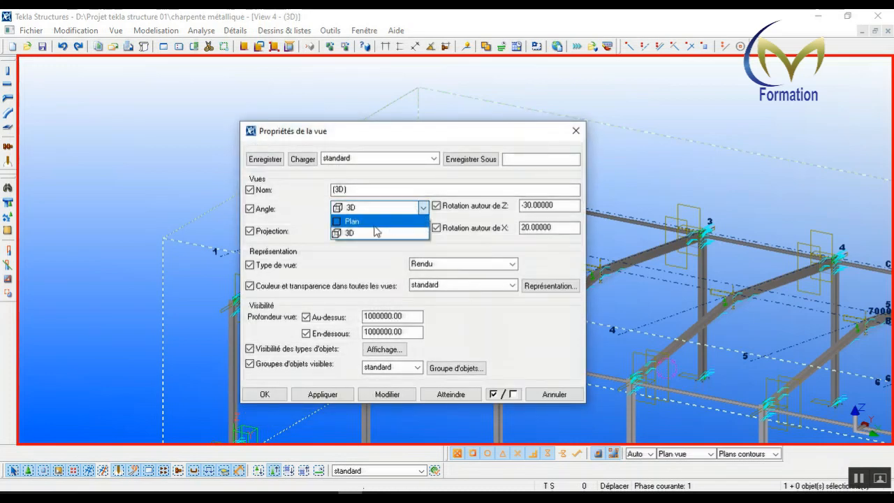
click(351, 221)
click(448, 265)
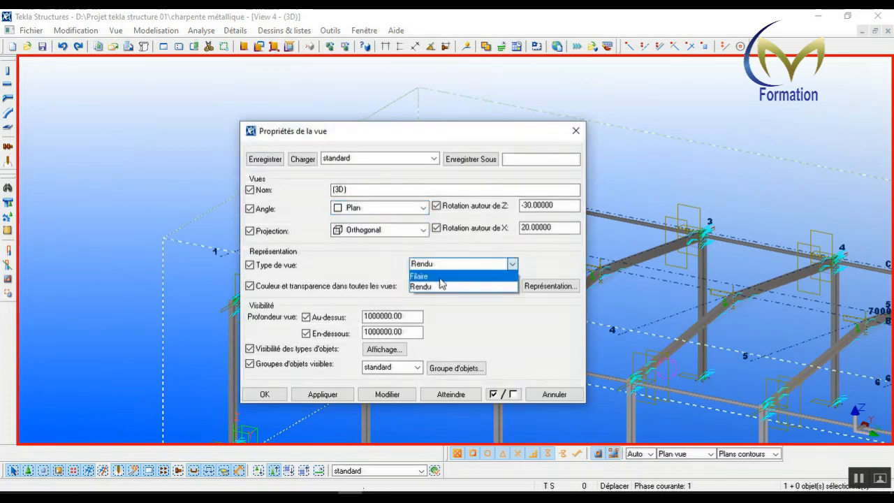
click(449, 275)
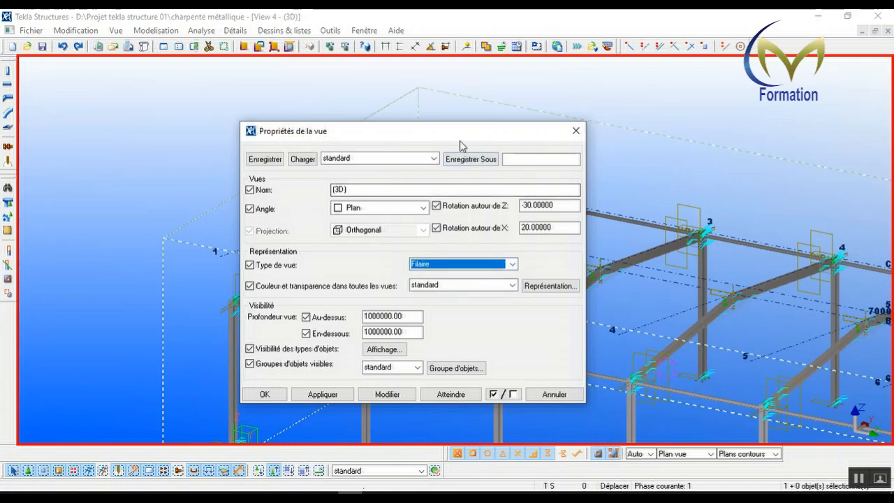
drag(460, 133, 554, 94)
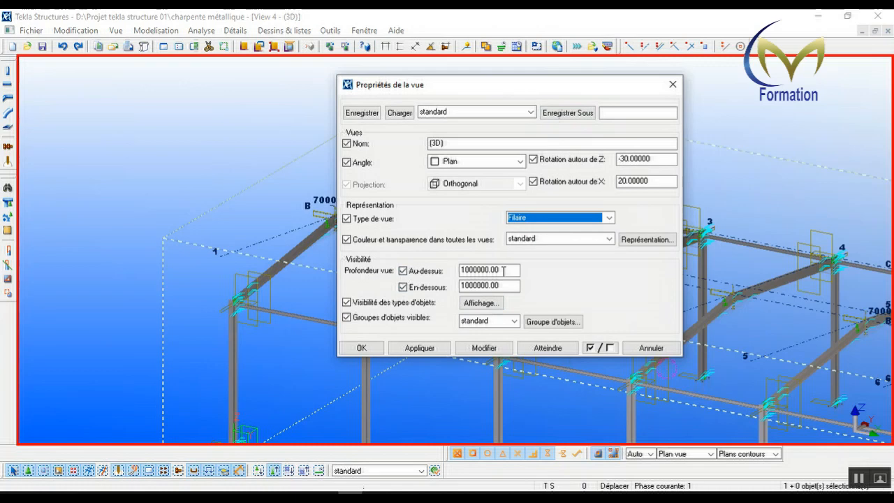
drag(561, 87, 643, 83)
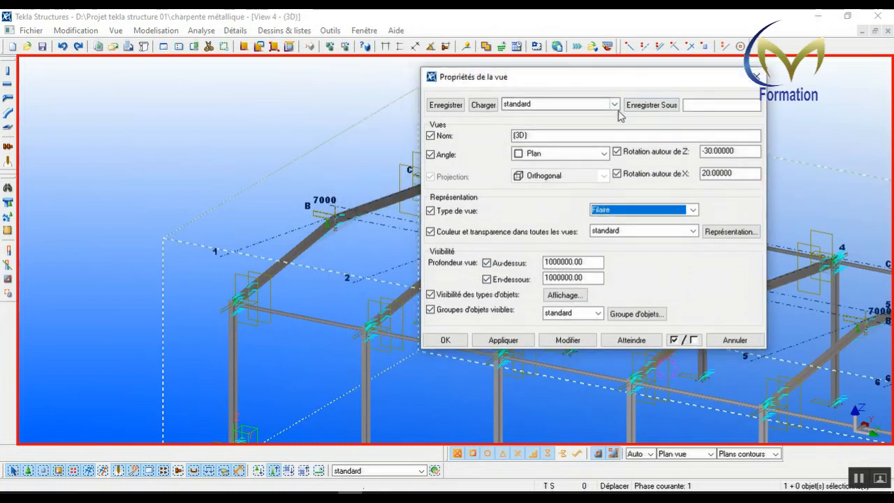
click(568, 340)
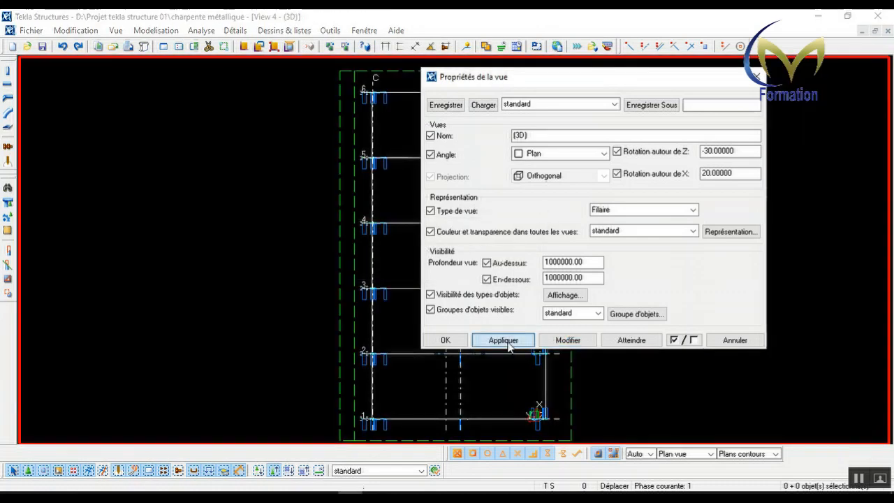
click(500, 340)
click(445, 340)
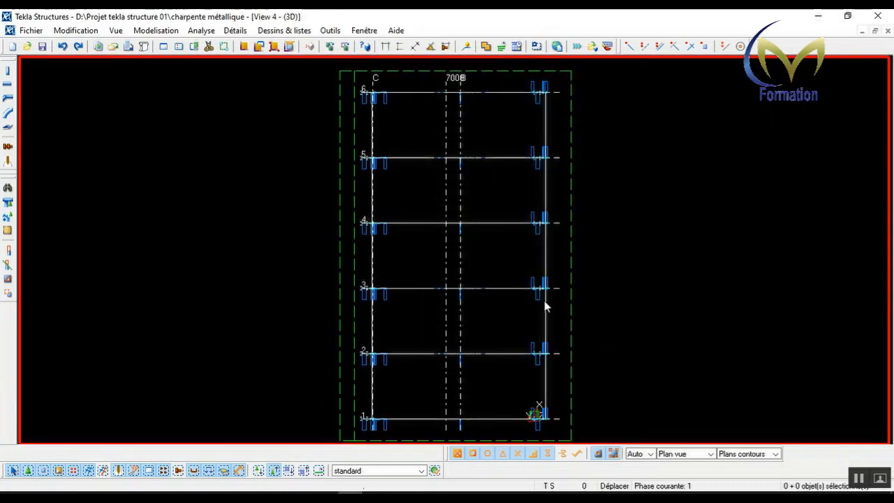
Step: Examine the rafters of the first portal frame and their ridge connection in the plan view
right_click(599, 263)
right_click(624, 278)
click(689, 343)
scroll(473, 374, up, 8)
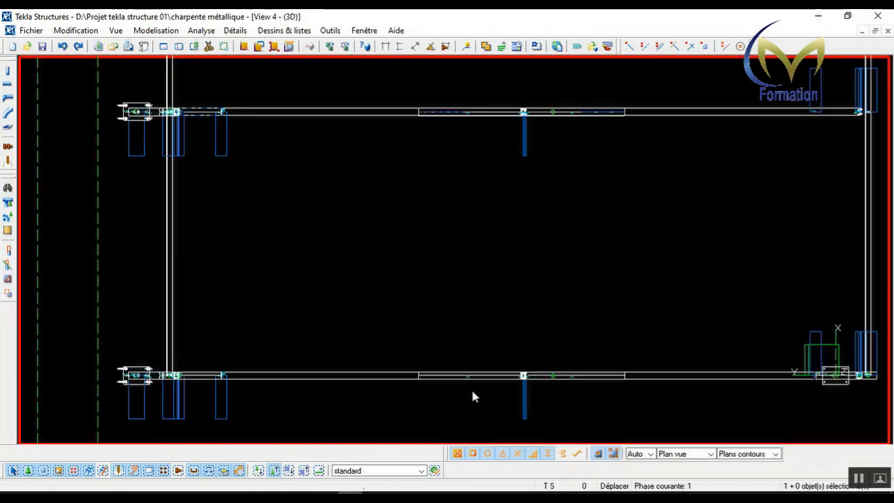
scroll(535, 379, up, 4)
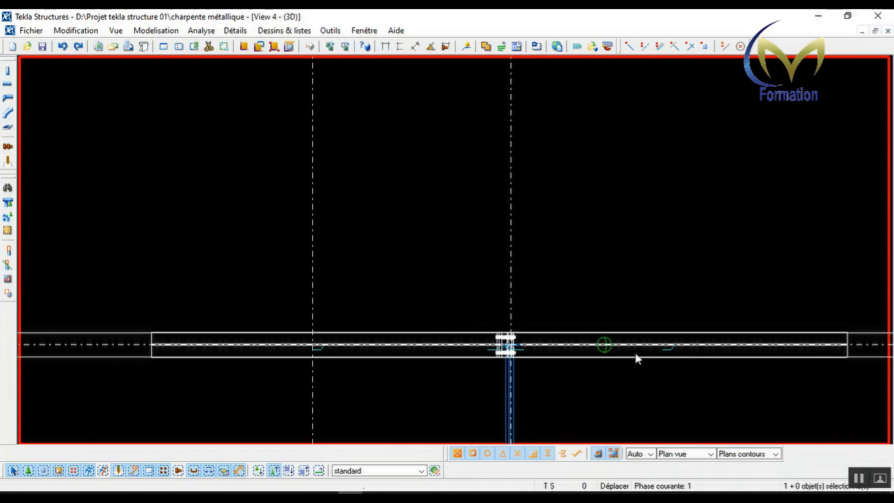
scroll(848, 349, down, 5)
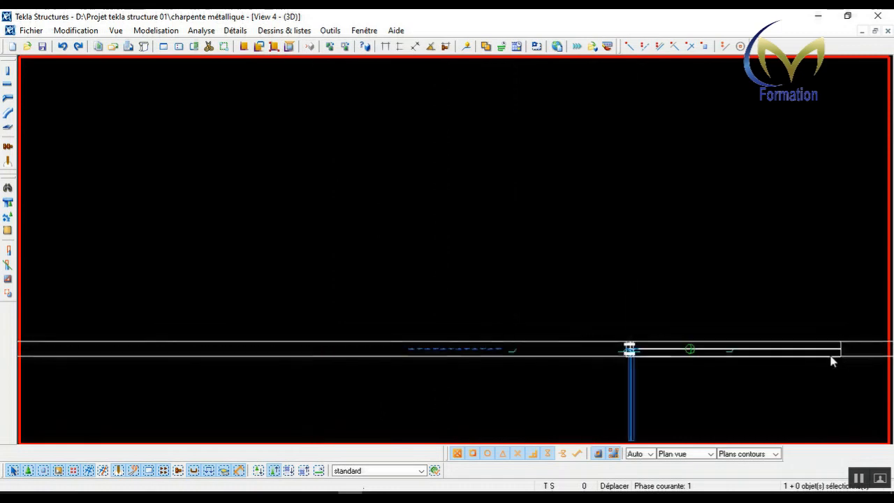
scroll(615, 360, up, 4)
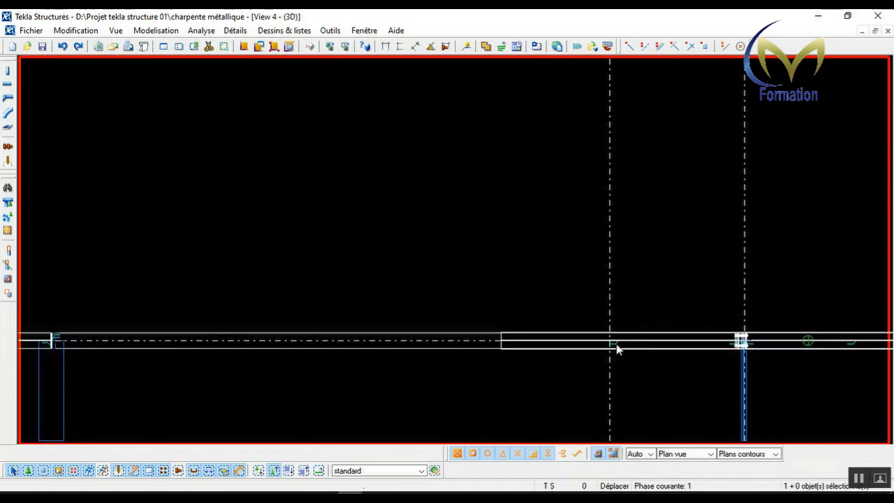
scroll(592, 343, down, 2)
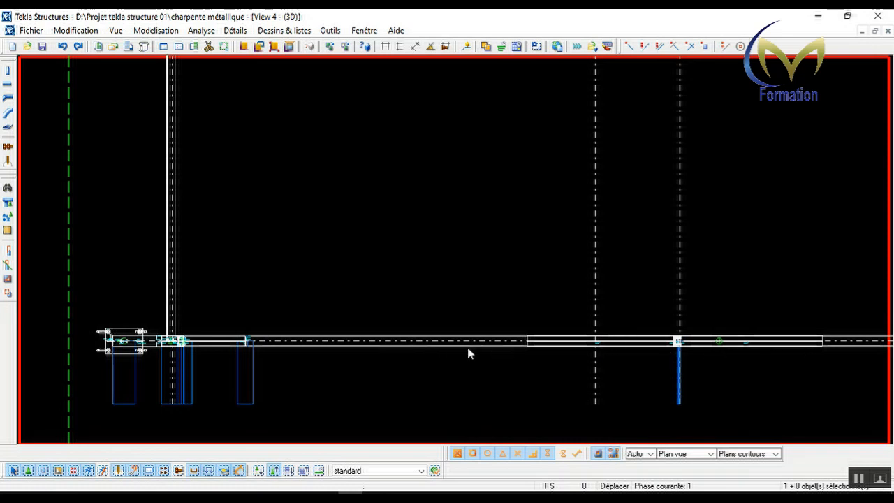
scroll(685, 342, up, 4)
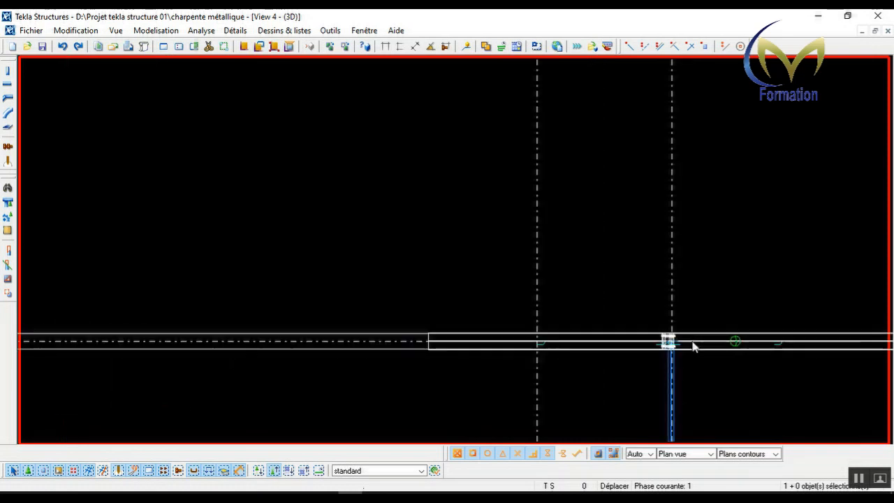
scroll(628, 328, down, 2)
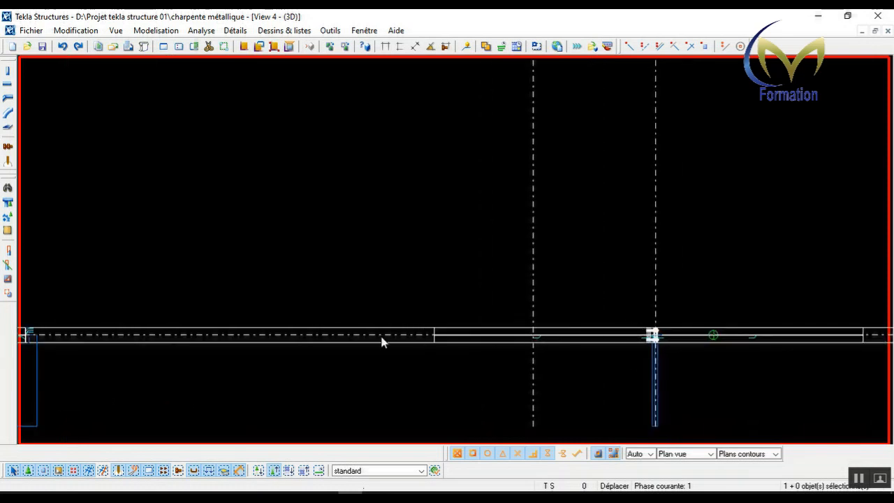
Step: Set the roof view's depth to 600 both above and below, and apply the change to the view
double_click(421, 248)
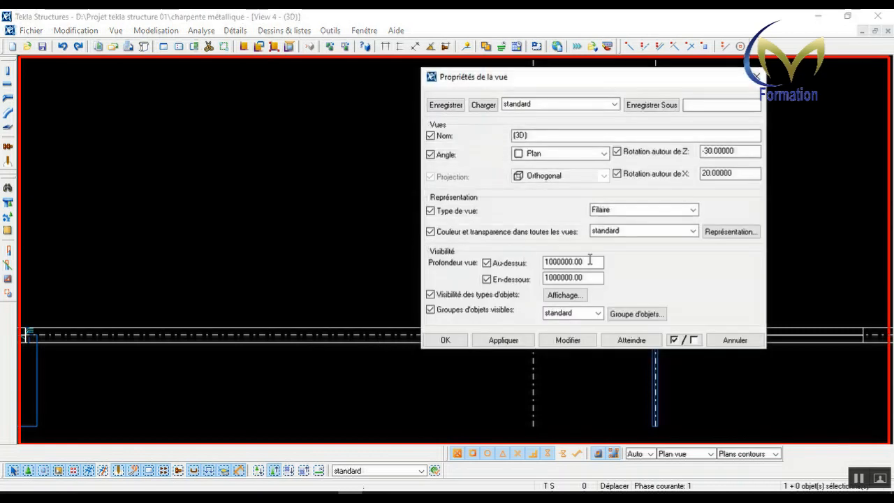
drag(590, 261, 545, 262)
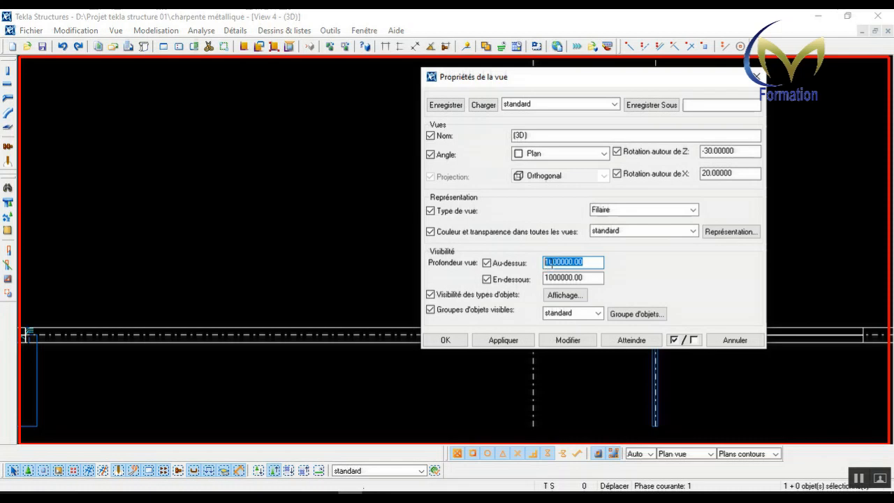
text(600)
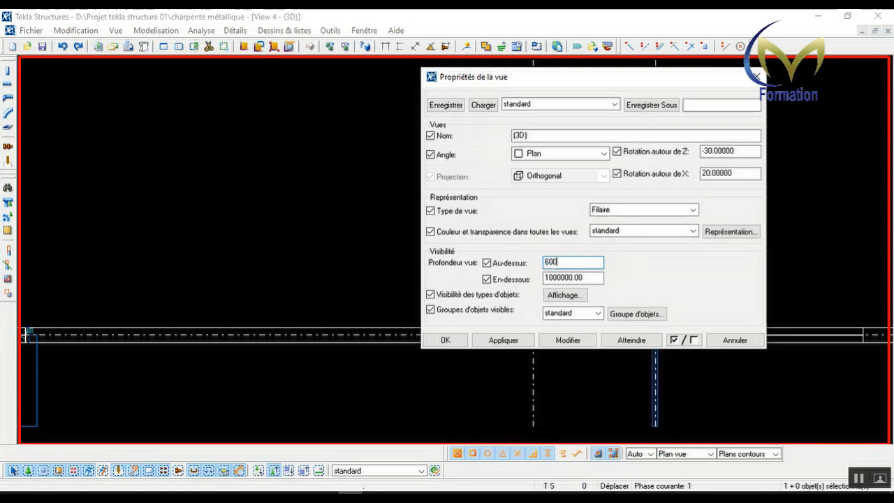
drag(591, 277, 545, 278)
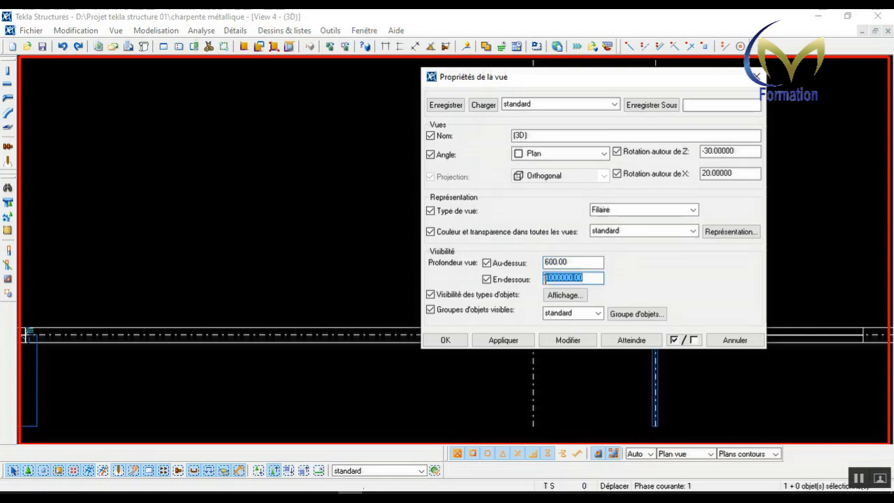
text(600)
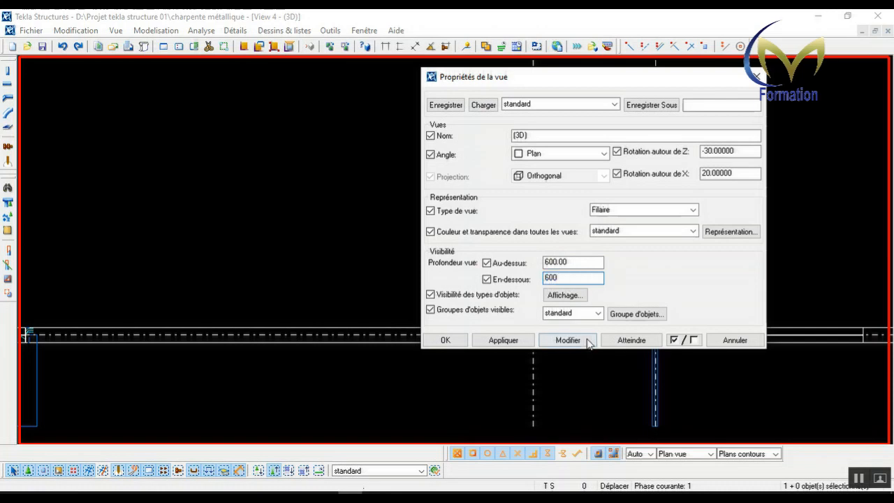
click(569, 340)
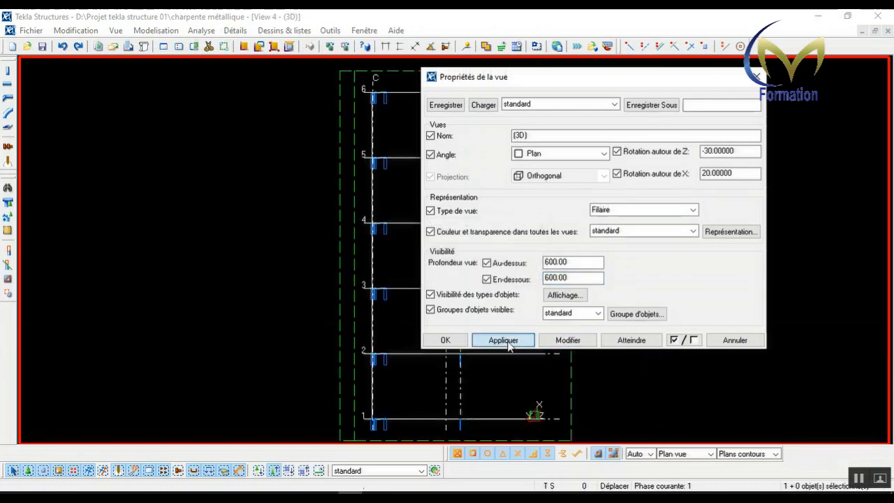
click(447, 340)
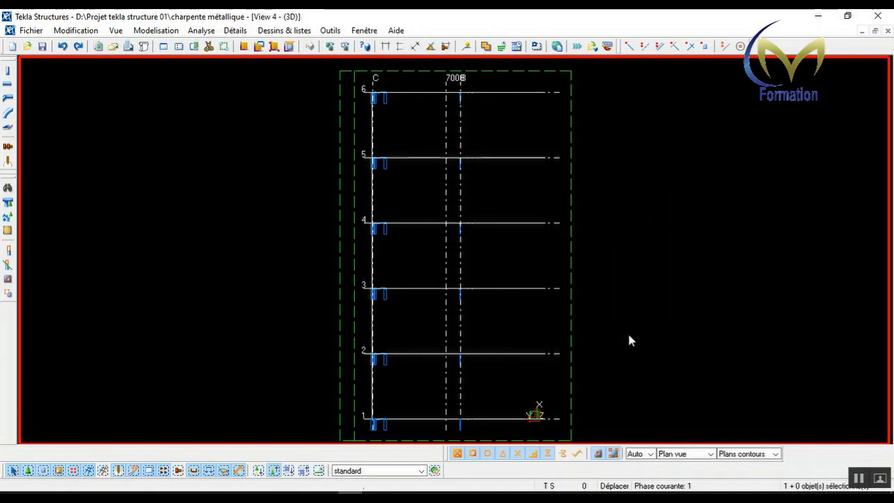
Step: Examine the rafters on axes 1 to 3 and their connections in the depth-limited plan view
right_click(628, 332)
click(659, 176)
scroll(447, 417, up, 2)
scroll(444, 410, up, 3)
scroll(462, 349, down, 2)
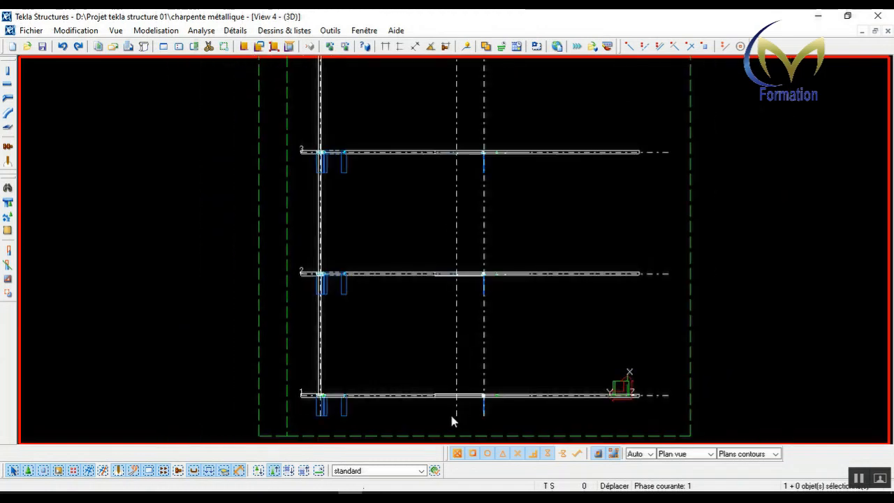
scroll(447, 413, up, 5)
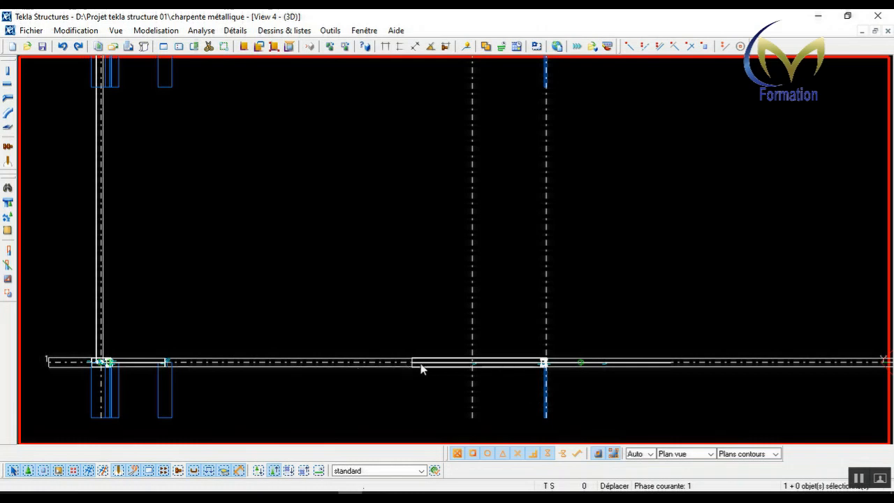
scroll(808, 370, up, 5)
scroll(751, 377, down, 5)
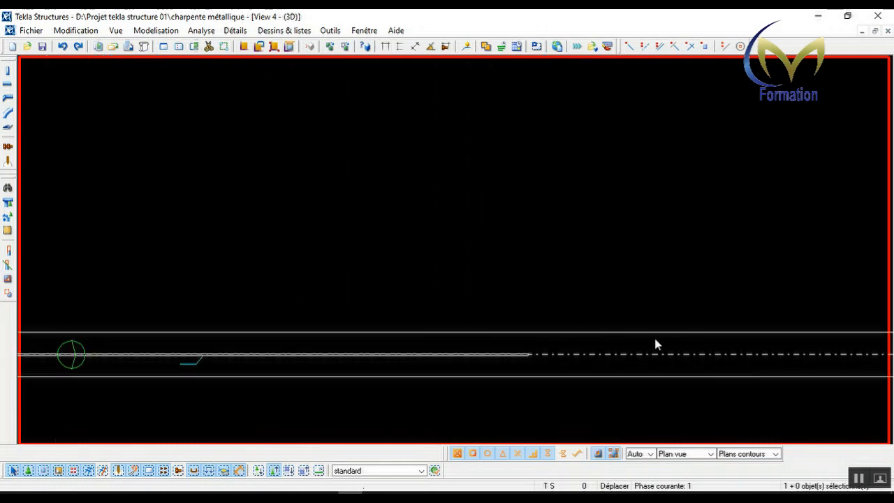
scroll(538, 338, down, 8)
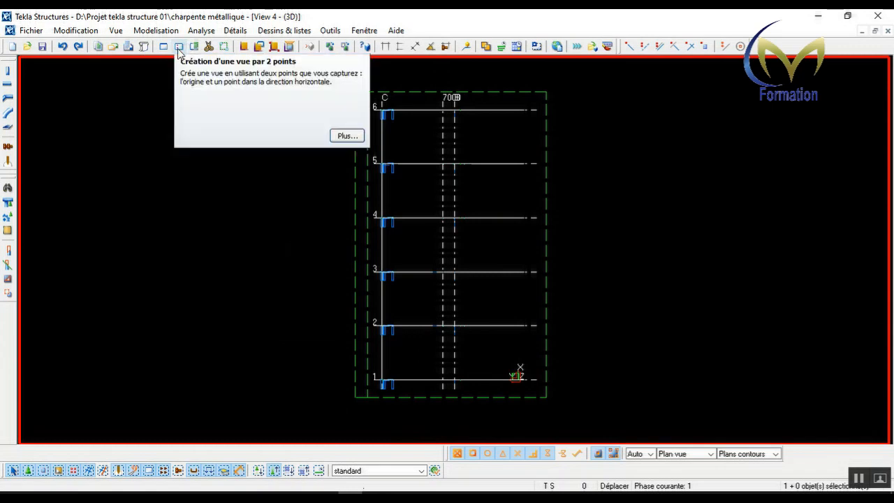
Step: Set the work plane to the plane of the roof slope view, and redraw the view
click(258, 48)
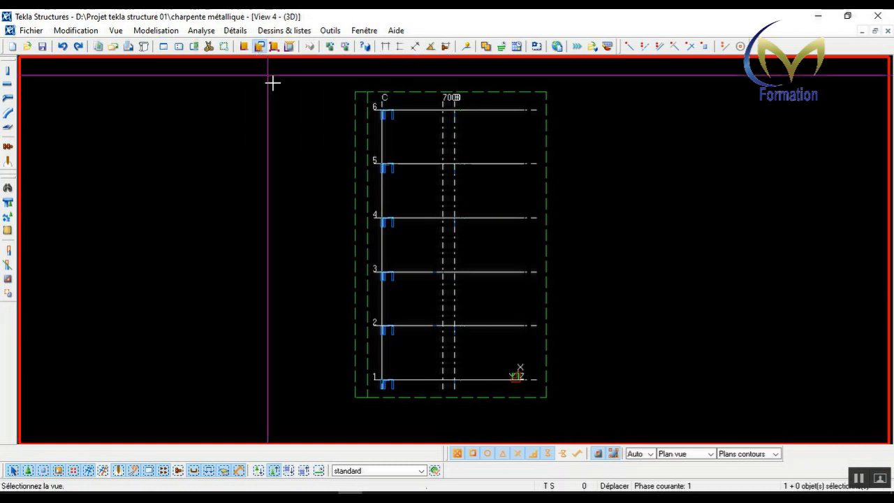
scroll(408, 399, up, 2)
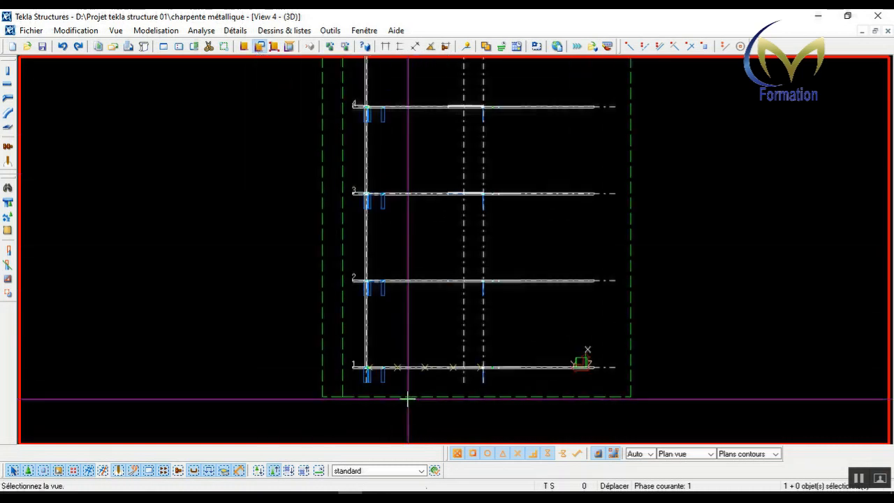
click(430, 363)
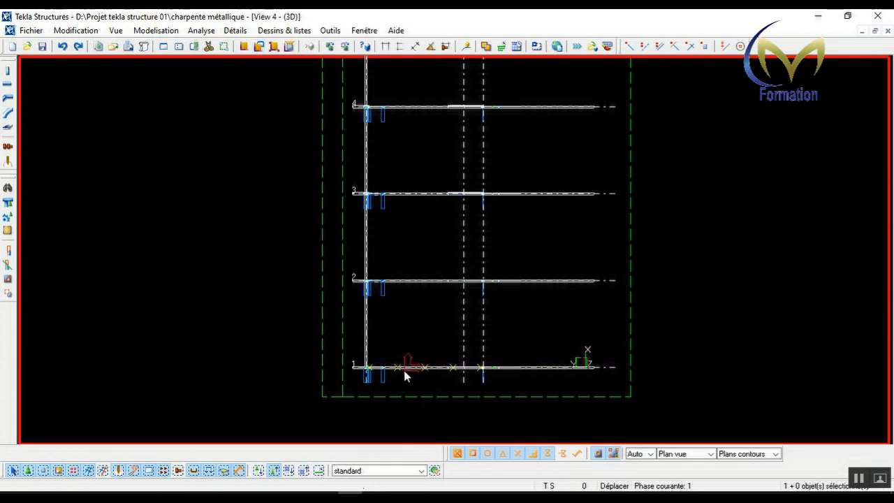
scroll(399, 375, up, 5)
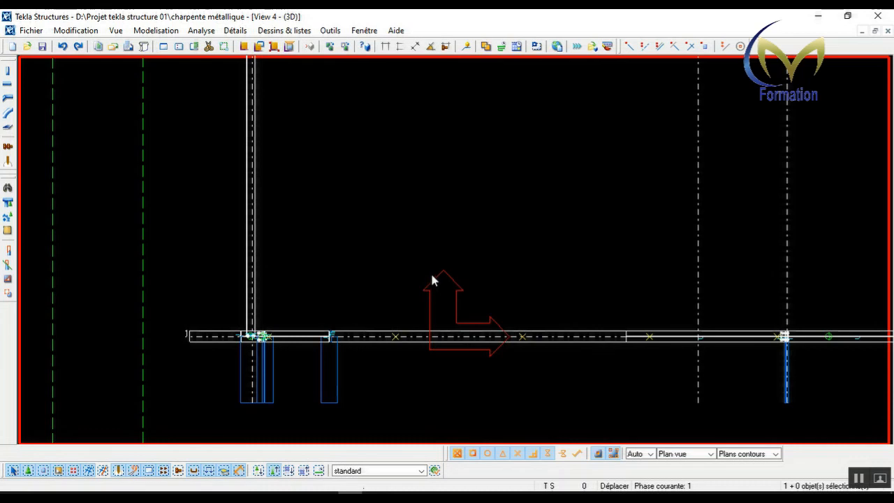
scroll(404, 279, down, 2)
right_click(434, 229)
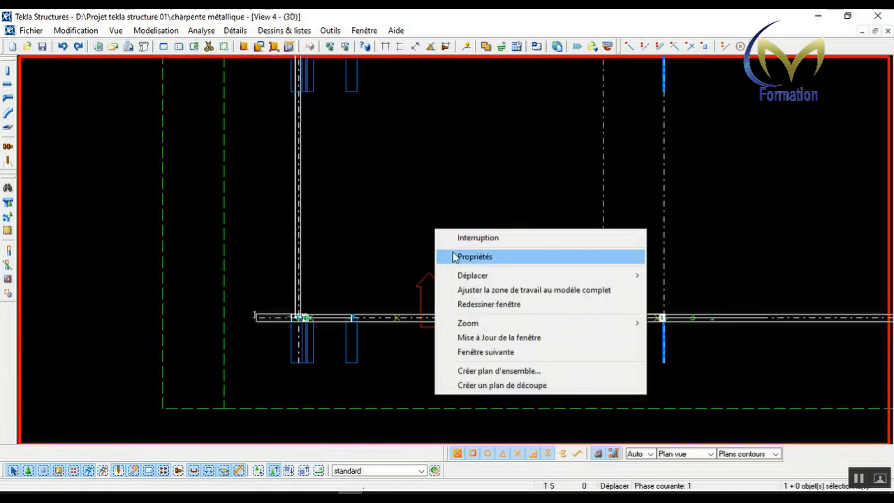
click(461, 289)
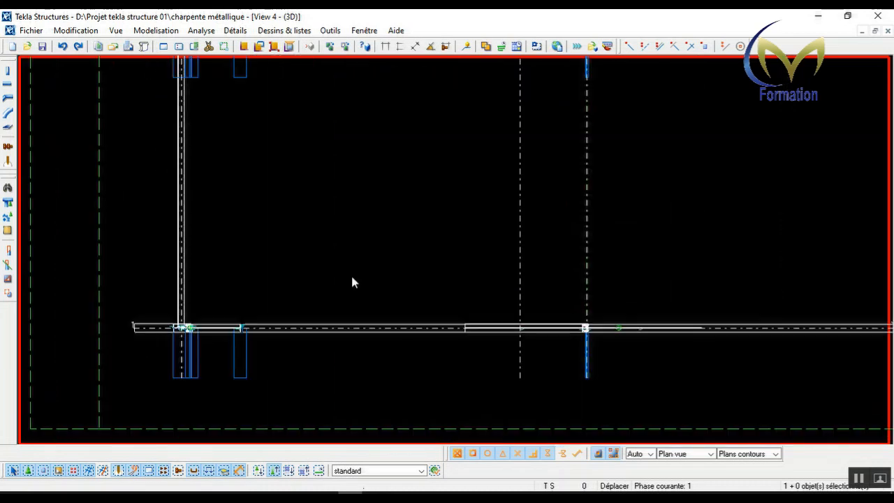
right_click(370, 247)
click(422, 256)
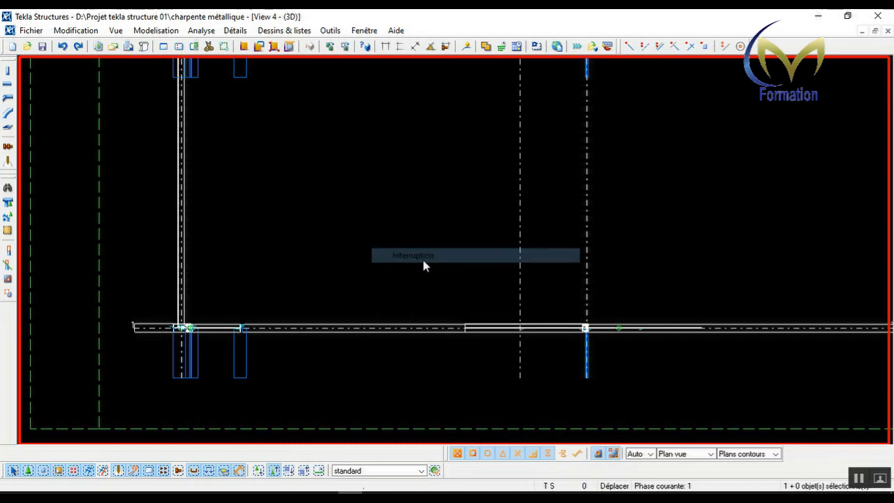
Step: Inspect the axis 1 rafter's eaves and ridge connections, and examine the purlin spacing on PIGNON-FIL 6 in the AutoCAD drawing
scroll(180, 328, up, 3)
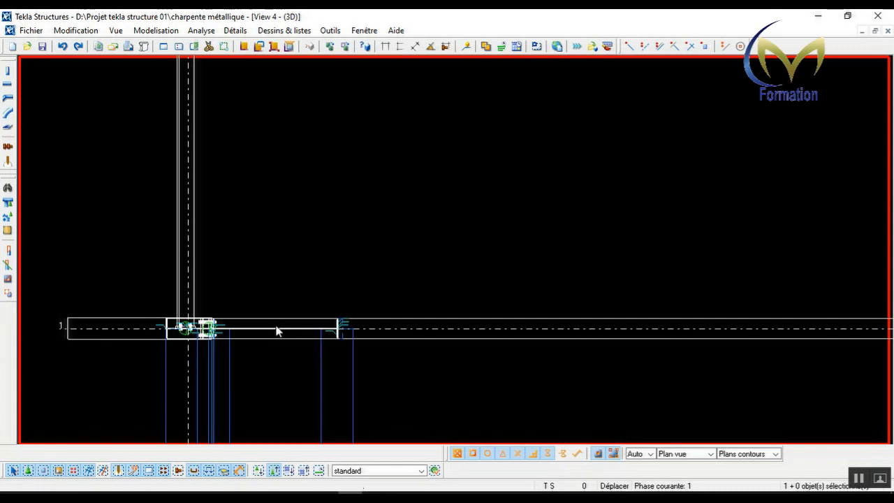
scroll(202, 328, down, 4)
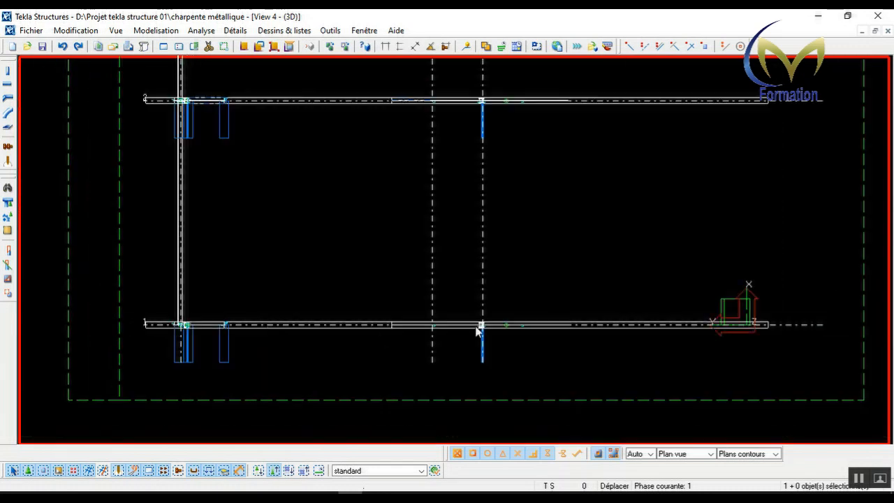
scroll(476, 330, up, 4)
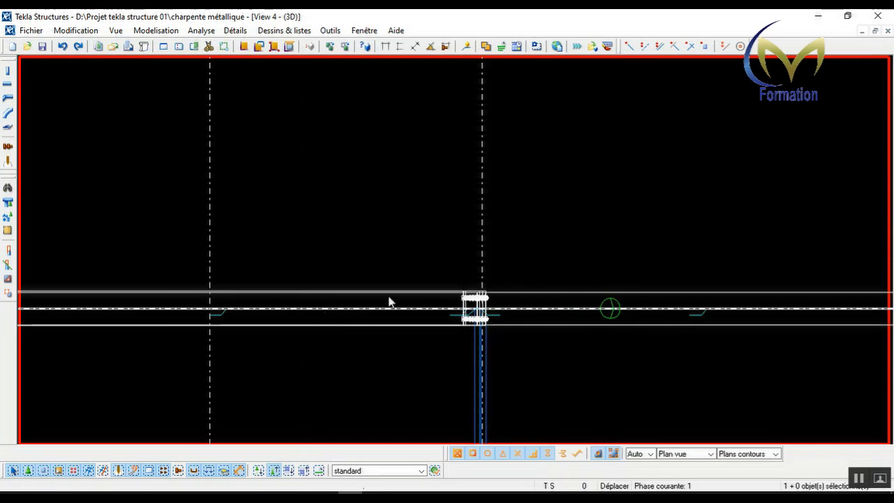
scroll(417, 296, down, 6)
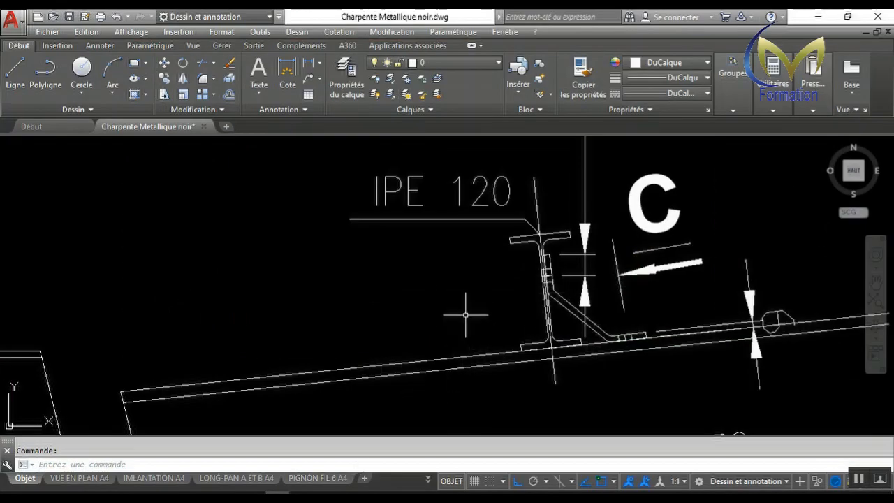
scroll(467, 309, down, 5)
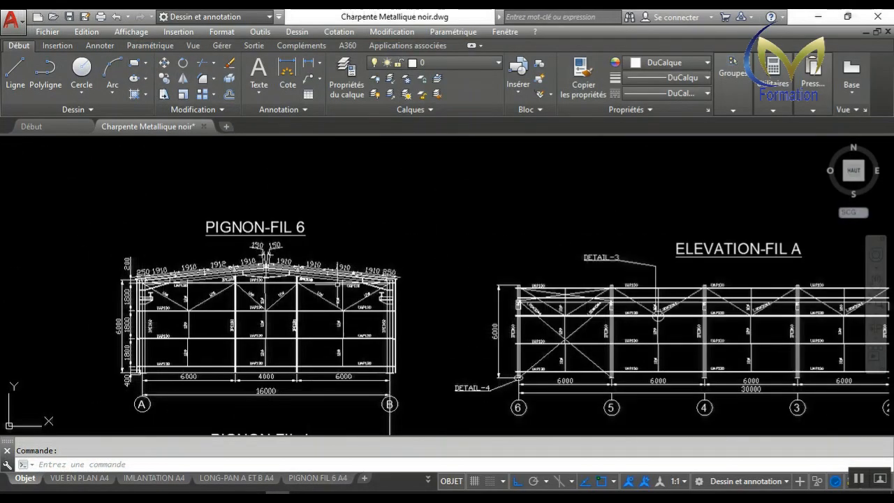
scroll(286, 280, up, 4)
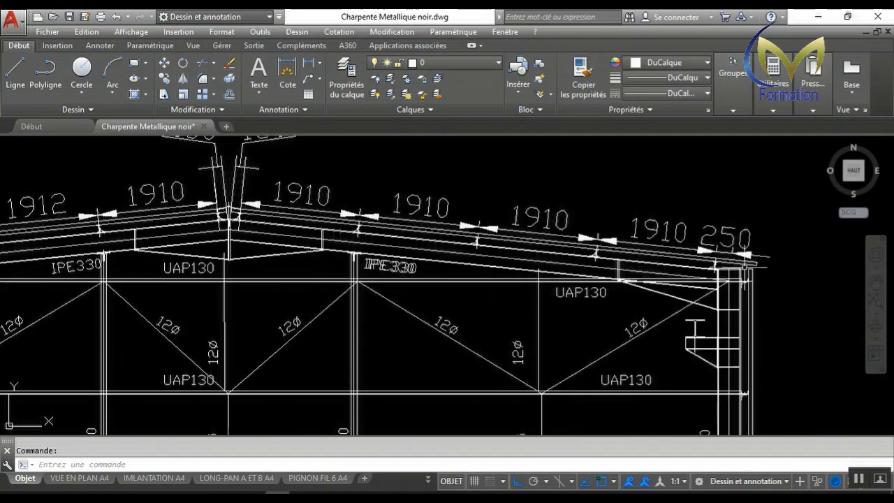
scroll(720, 274, up, 5)
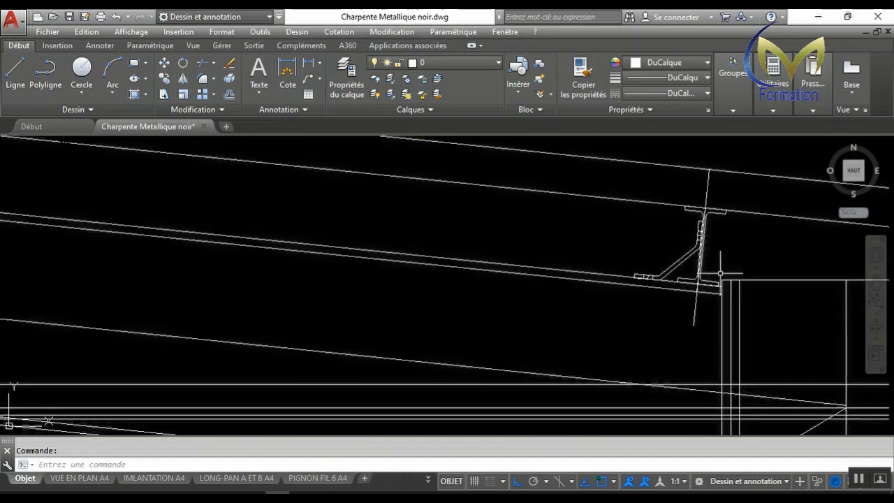
scroll(714, 275, down, 5)
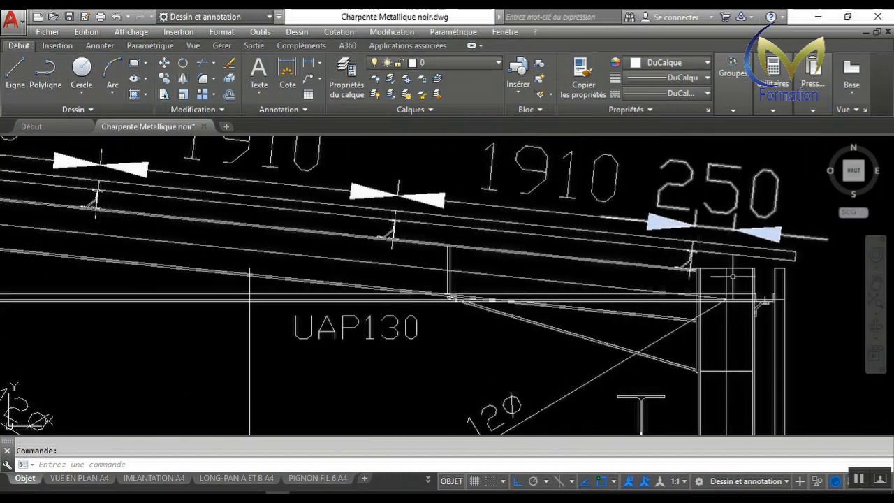
scroll(688, 271, up, 4)
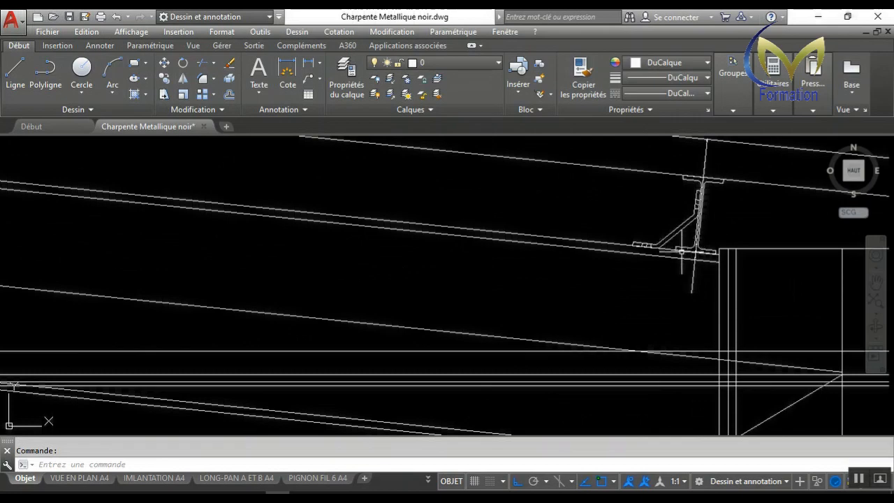
scroll(682, 251, down, 4)
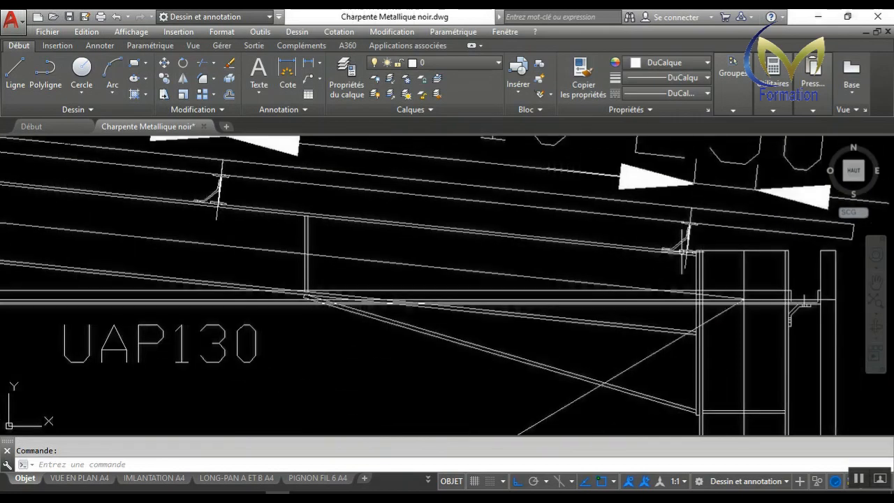
scroll(683, 250, down, 6)
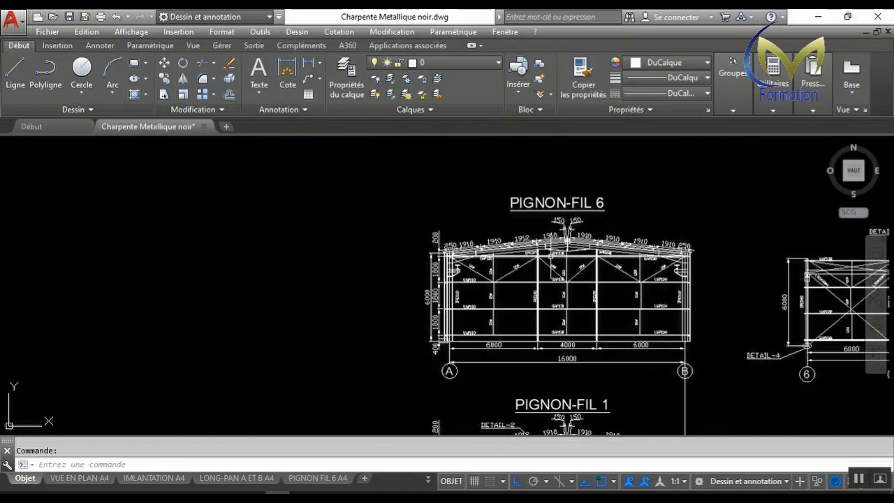
scroll(555, 255, up, 6)
scroll(611, 196, down, 2)
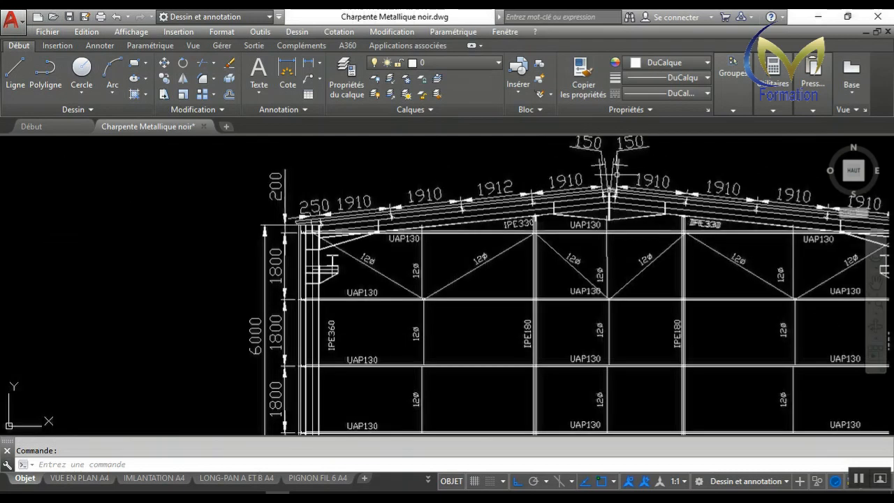
scroll(618, 150, up, 6)
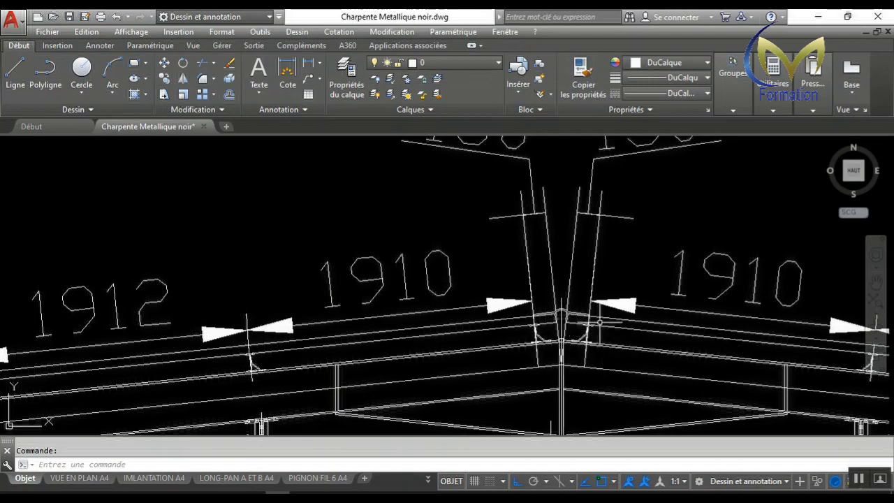
scroll(560, 321, down, 5)
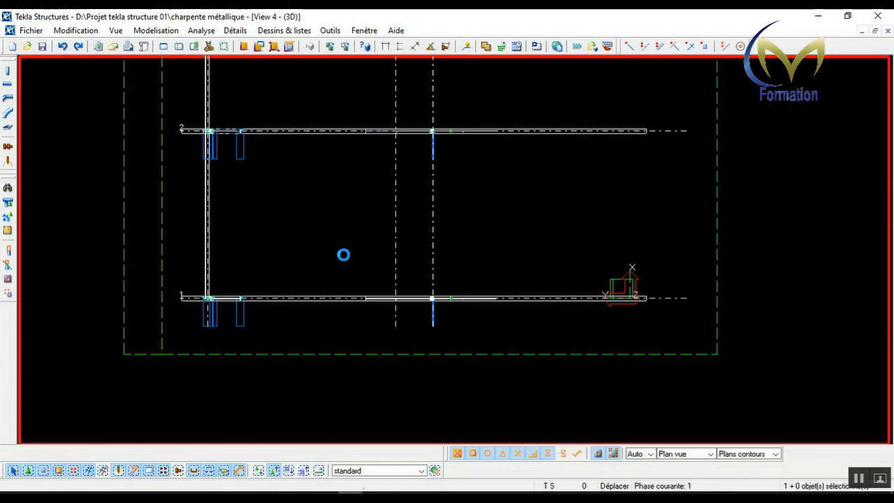
Step: Switch back to Tekla Structures and redraw the roof slope view around the eaves end of the axis 1 rafter
right_click(342, 254)
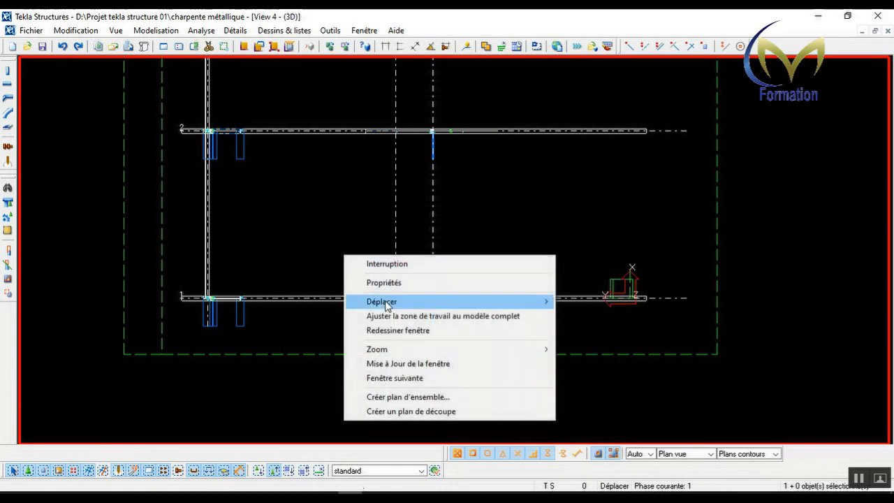
click(379, 329)
scroll(205, 314, up, 6)
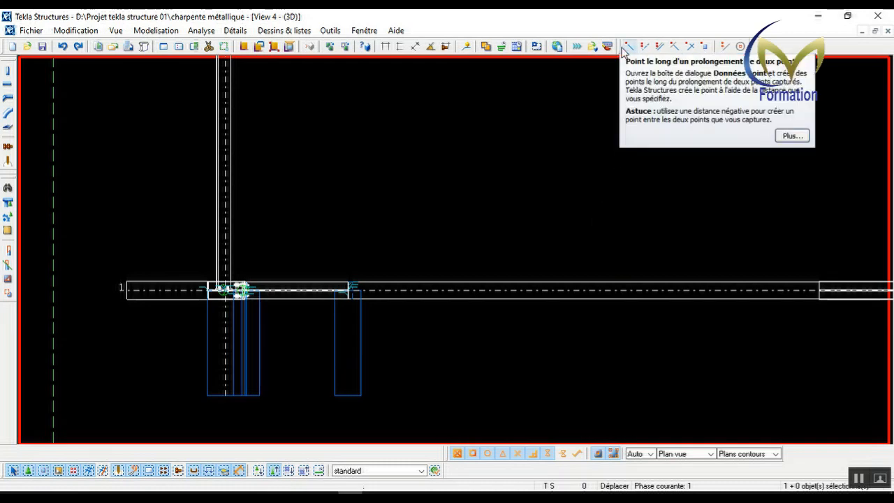
drag(620, 50, 658, 44)
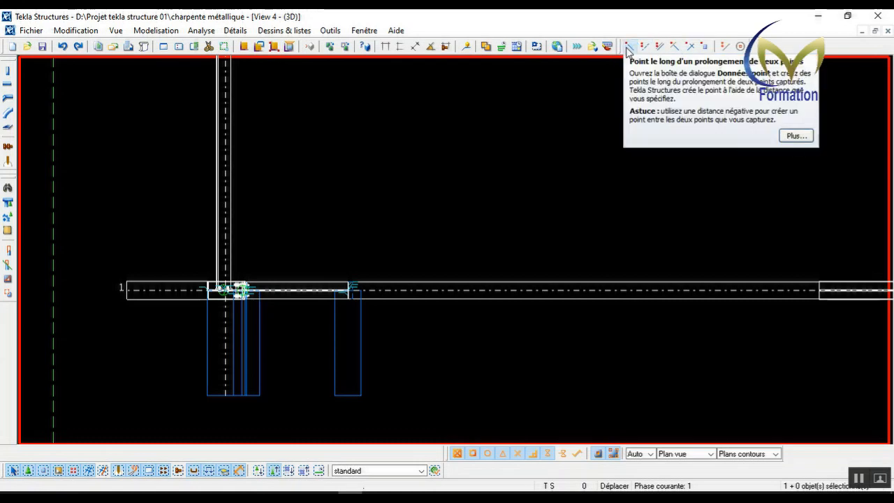
Step: Create an extension point on the axis 1 rafter centreline, 250 mm past the eaves grid intersection towards the ridge
click(626, 47)
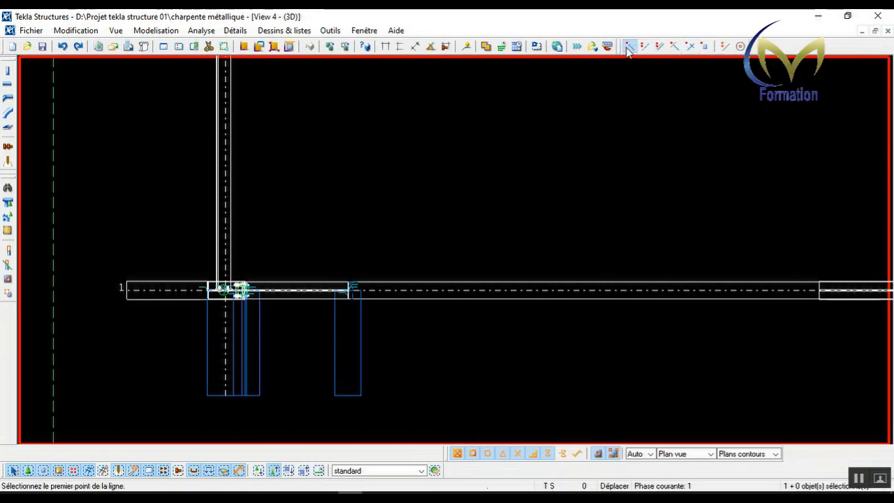
drag(165, 110, 146, 90)
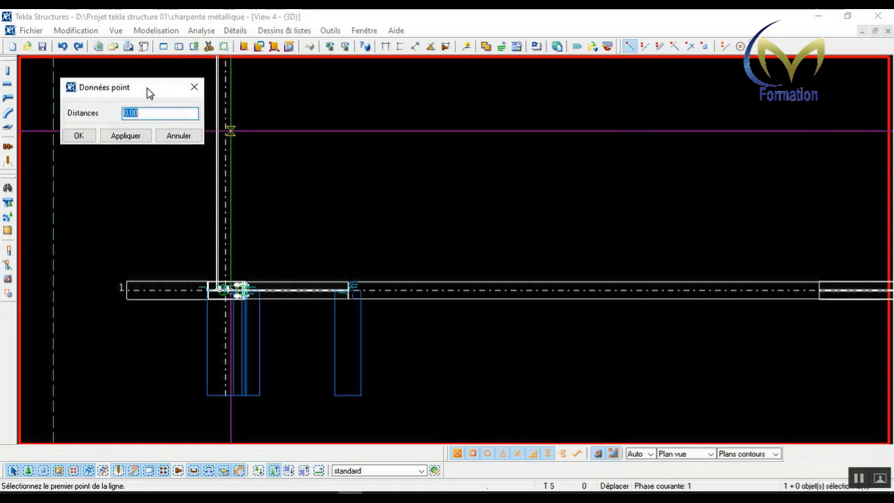
click(148, 113)
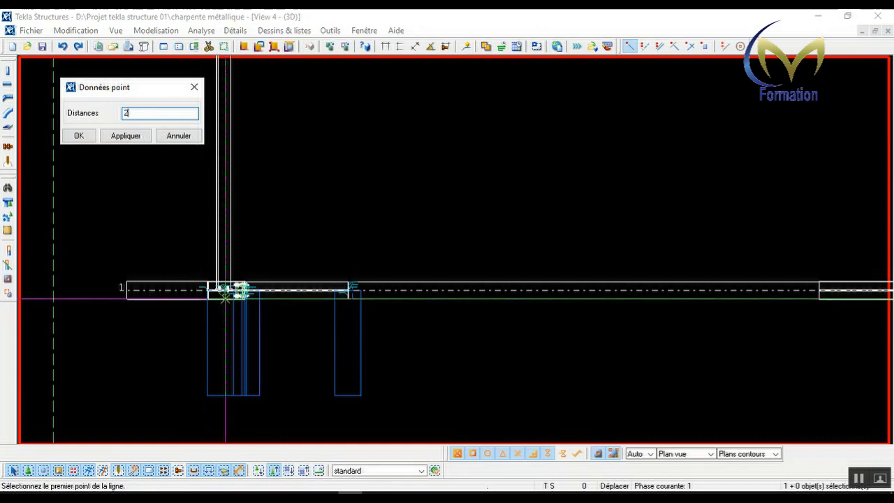
click(125, 136)
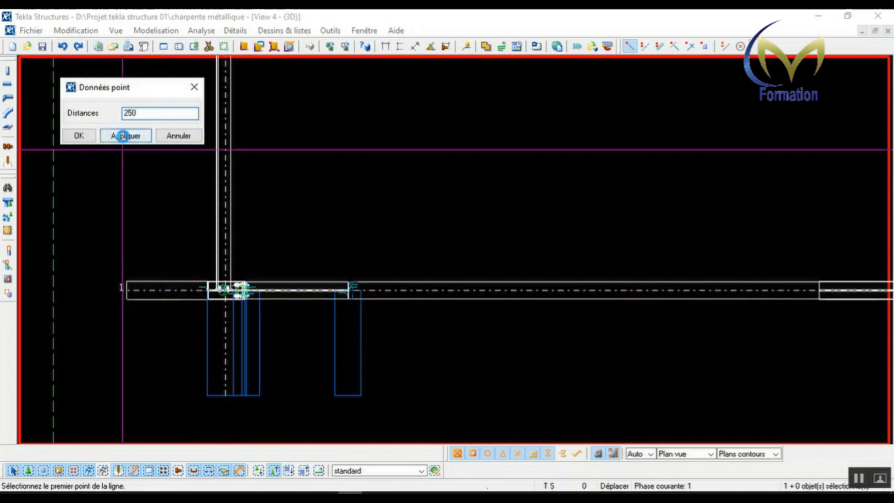
click(144, 290)
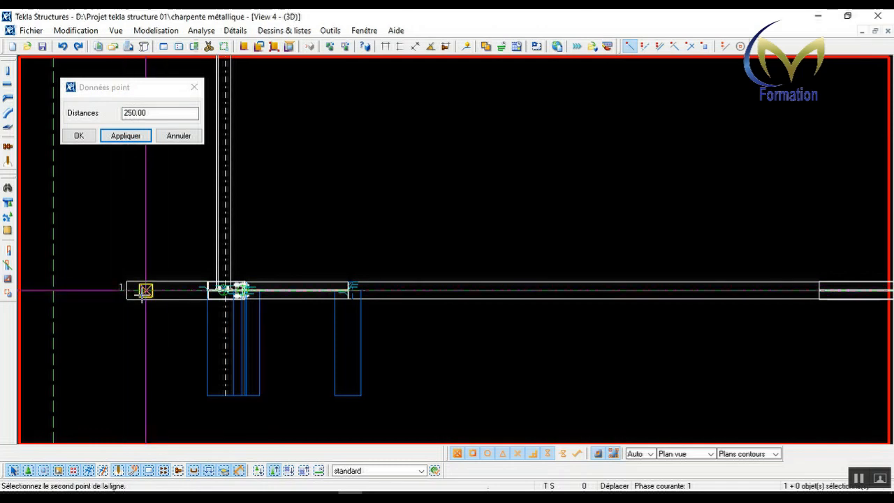
scroll(235, 290, up, 2)
scroll(222, 289, up, 5)
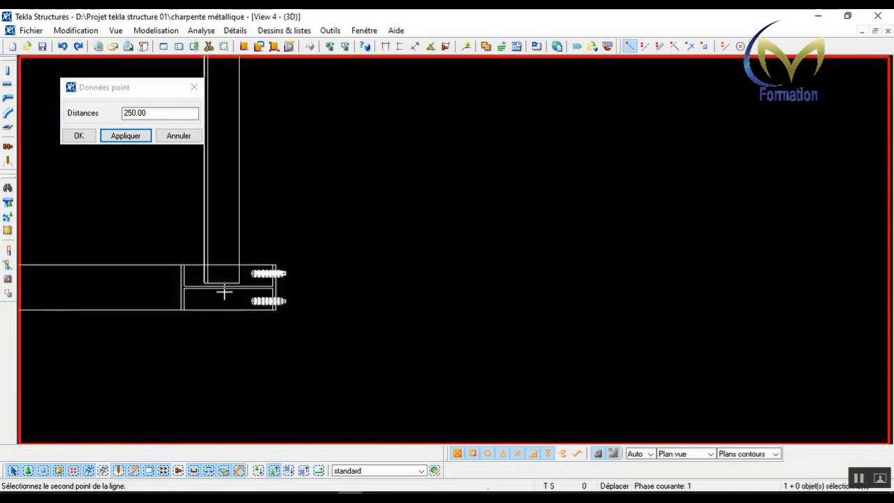
scroll(211, 298, up, 2)
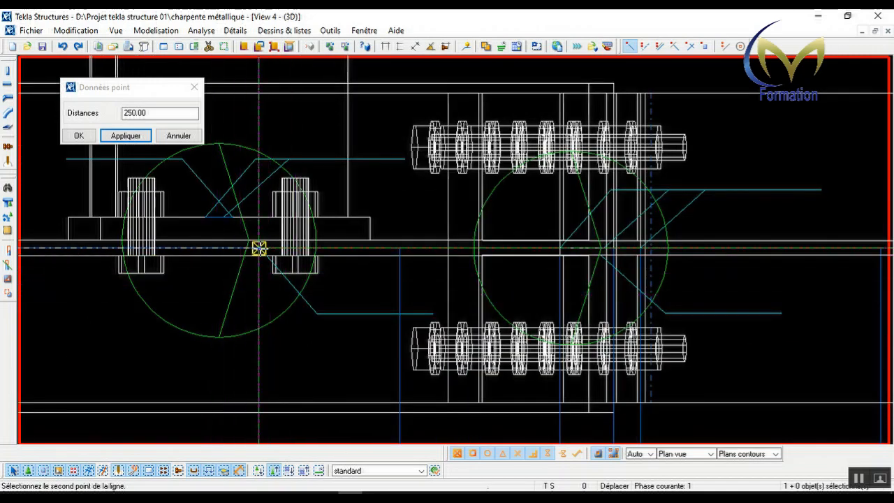
scroll(258, 248, down, 3)
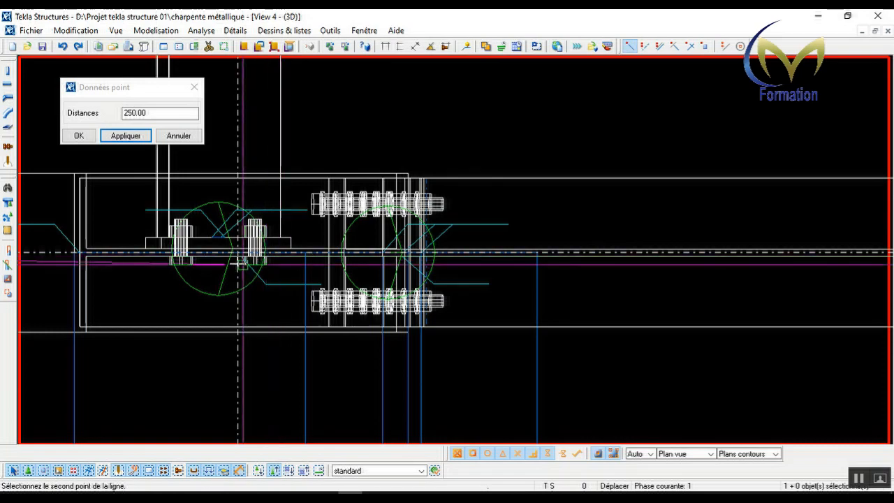
scroll(233, 254, up, 4)
scroll(231, 255, up, 2)
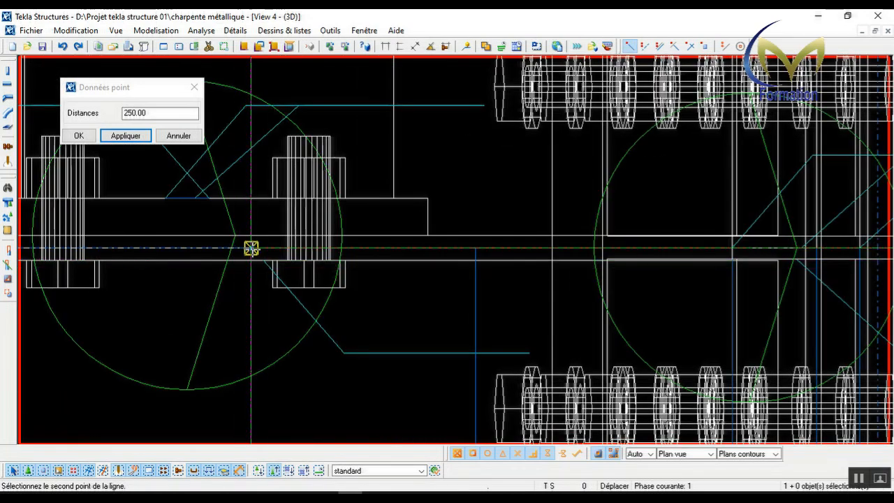
click(251, 248)
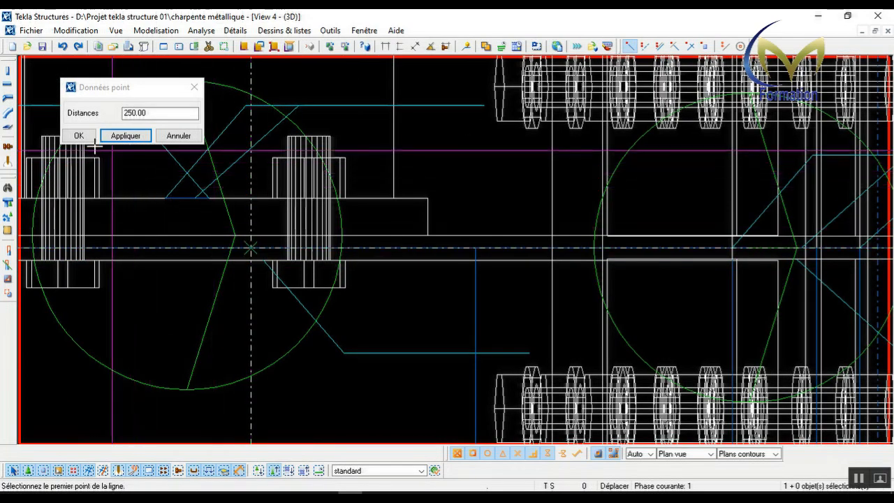
click(78, 135)
scroll(114, 234, down, 4)
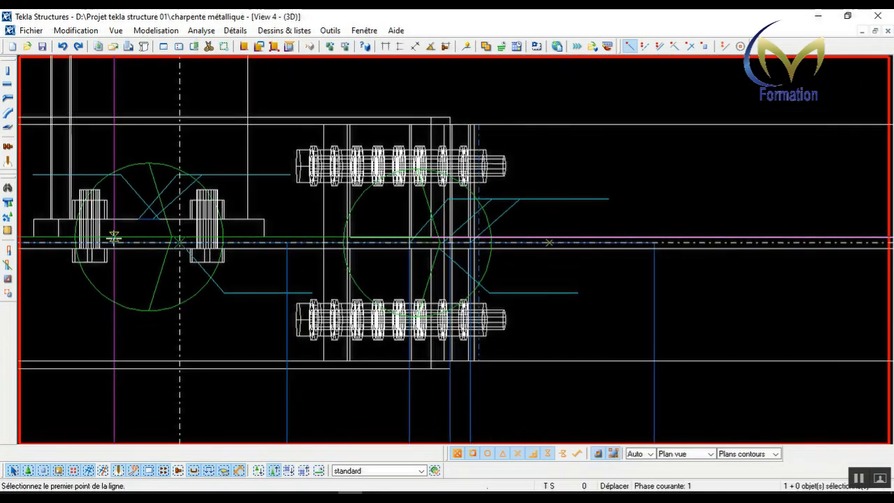
right_click(557, 204)
click(574, 208)
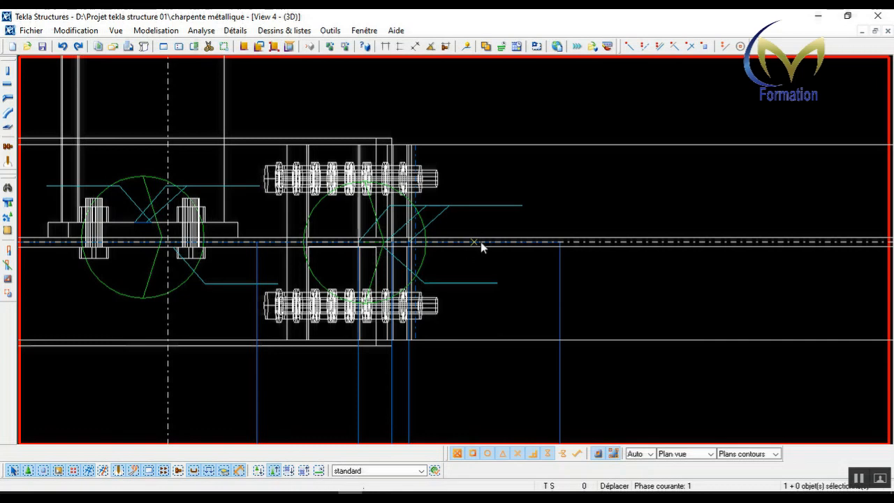
Step: Measure the horizontal distance between the new eaves point and the vertical grid line at the column
click(386, 46)
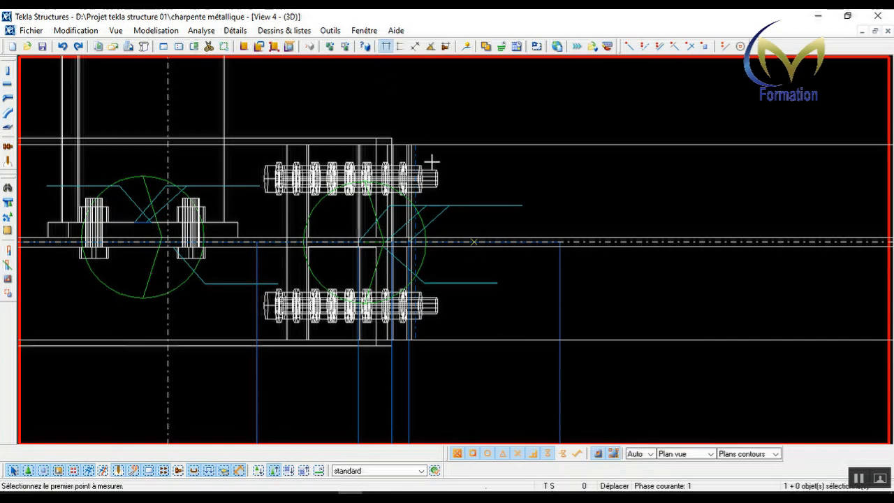
click(473, 242)
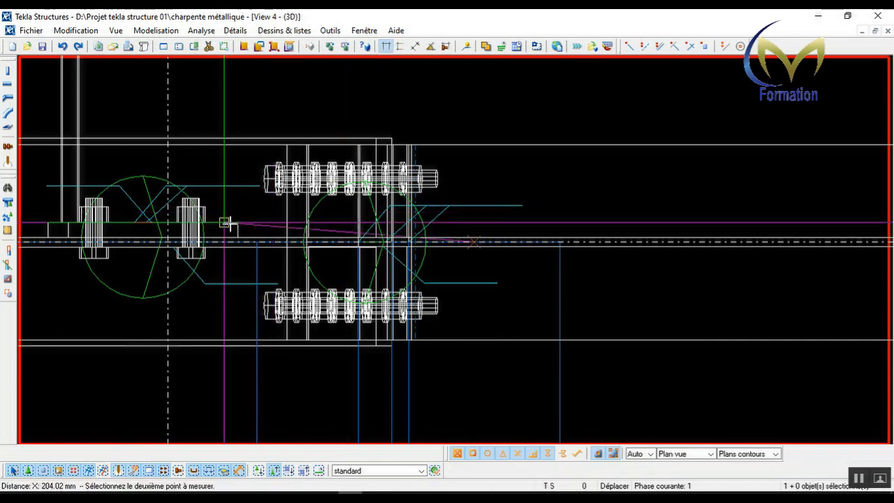
click(168, 242)
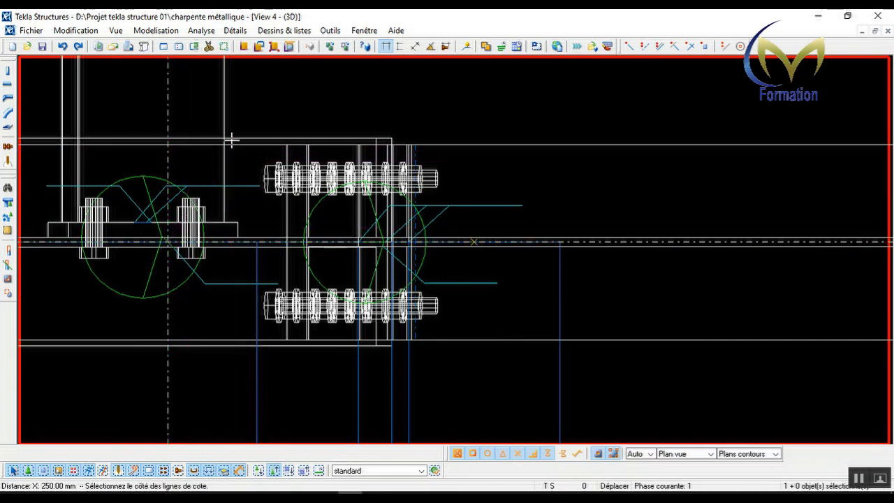
click(241, 120)
right_click(323, 127)
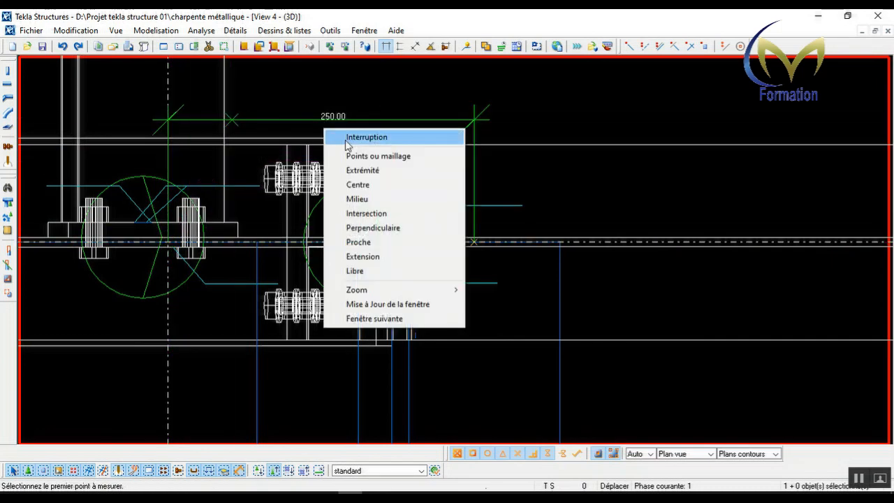
click(345, 136)
Step: Create an extension point on the axis 1 rafter centreline, 150 mm from the ridge grid intersection on the eaves side
scroll(185, 208, down, 4)
scroll(140, 236, down, 2)
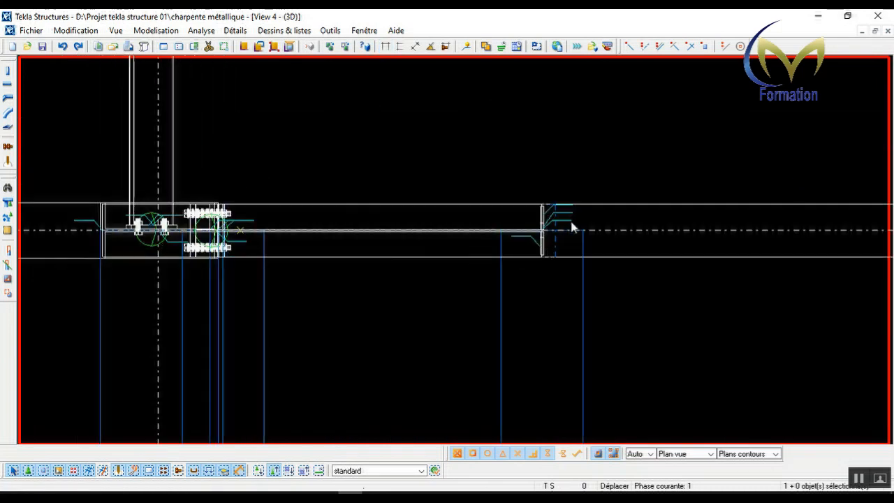
scroll(210, 250, down, 5)
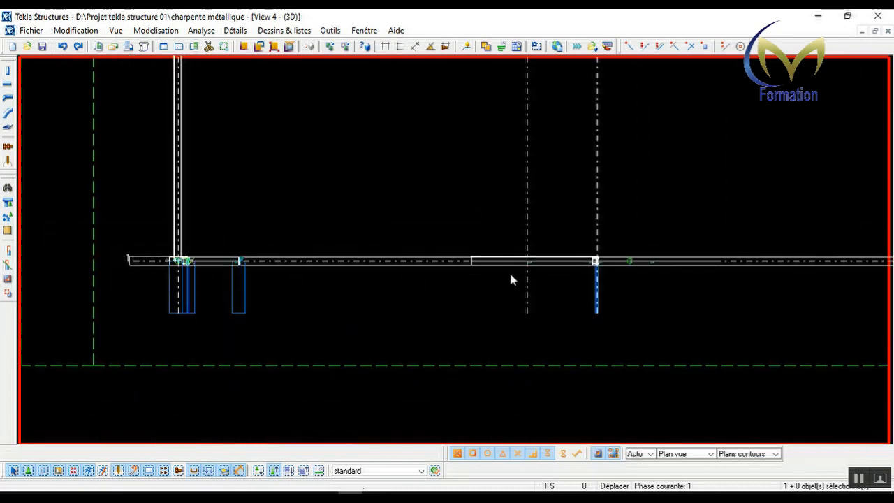
scroll(603, 271, up, 8)
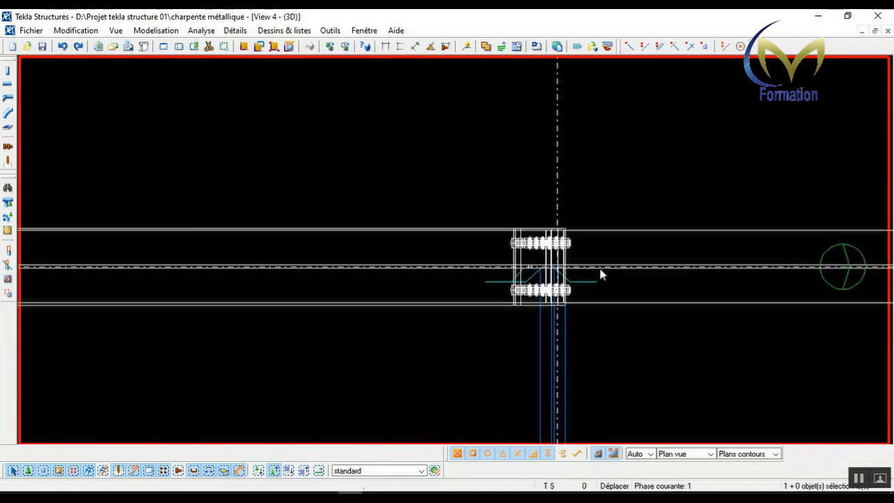
scroll(588, 294, up, 1)
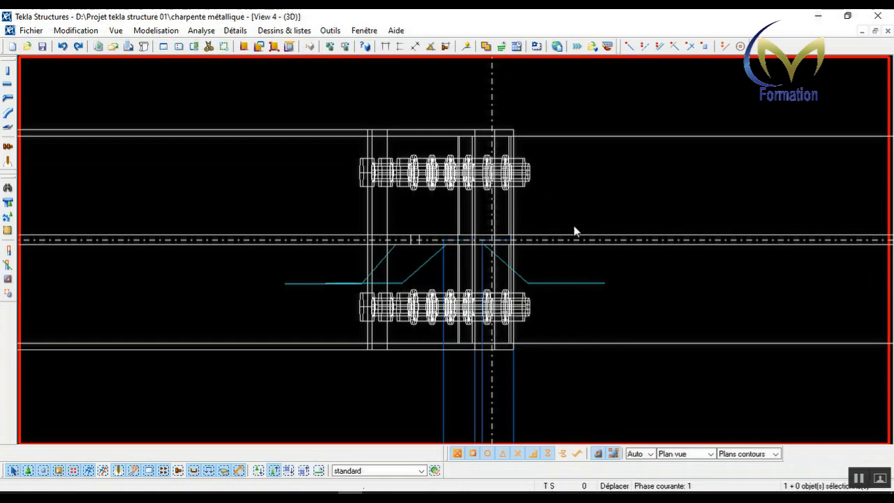
click(628, 46)
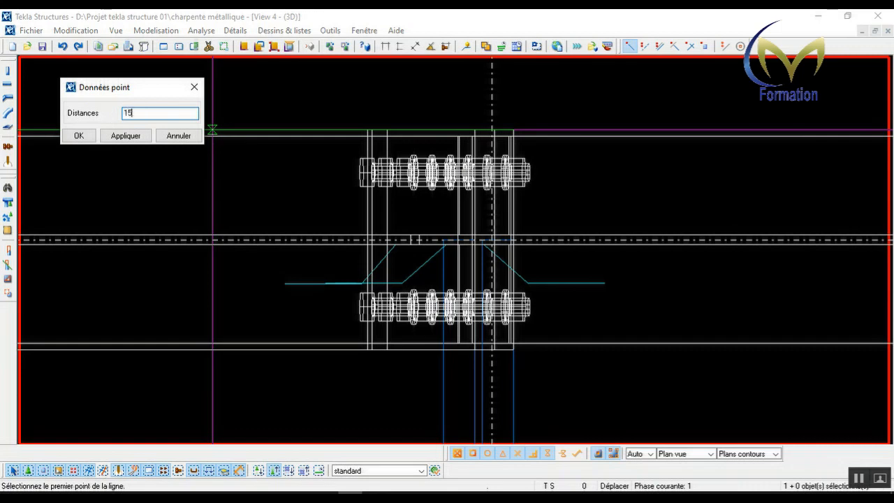
text(150)
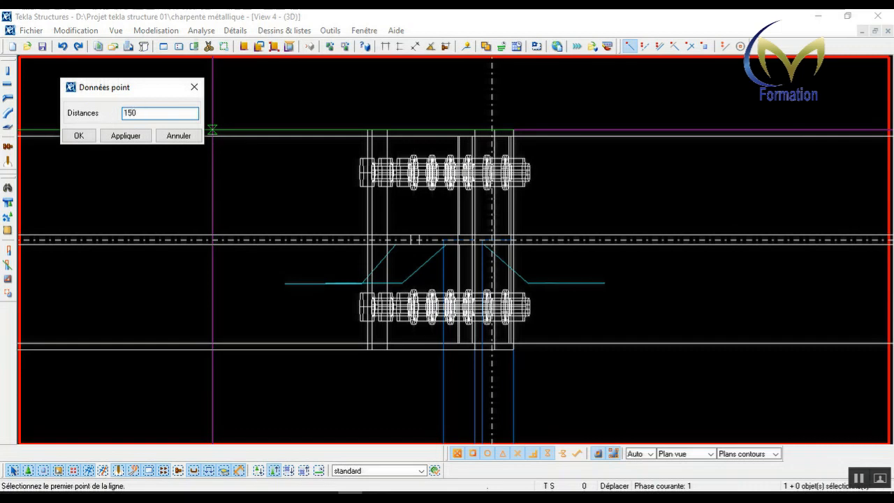
click(125, 137)
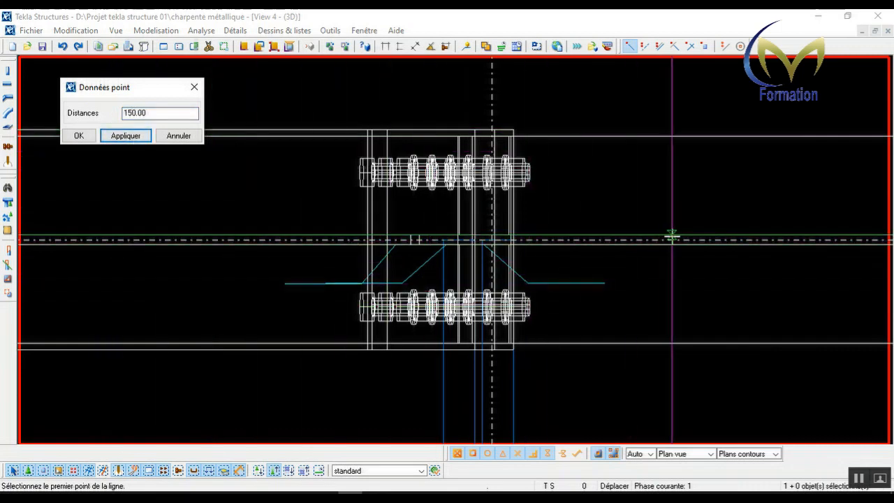
click(674, 239)
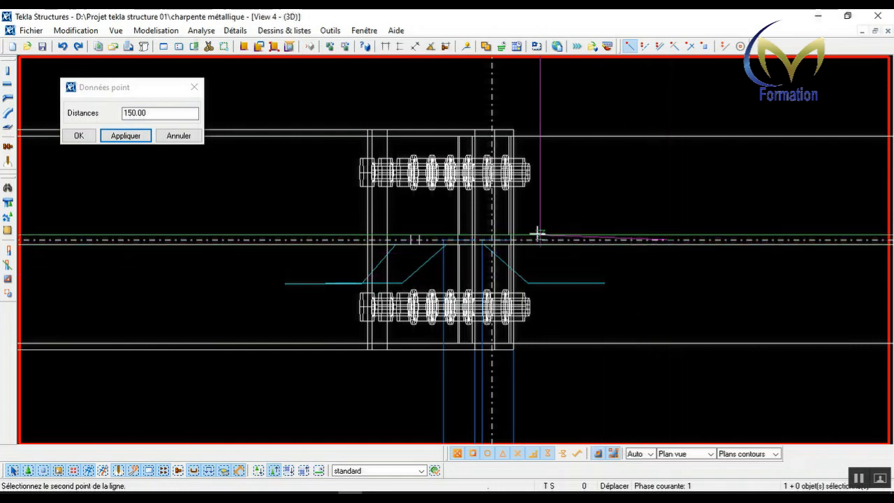
scroll(492, 239, up, 5)
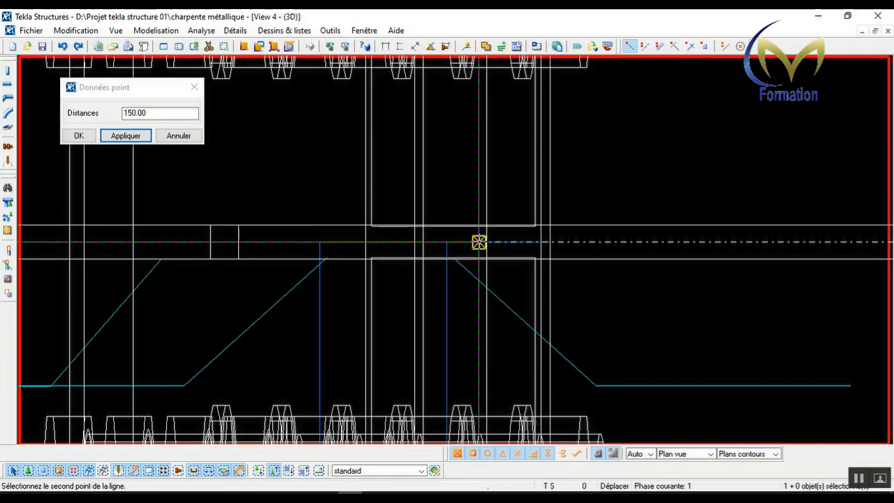
click(478, 242)
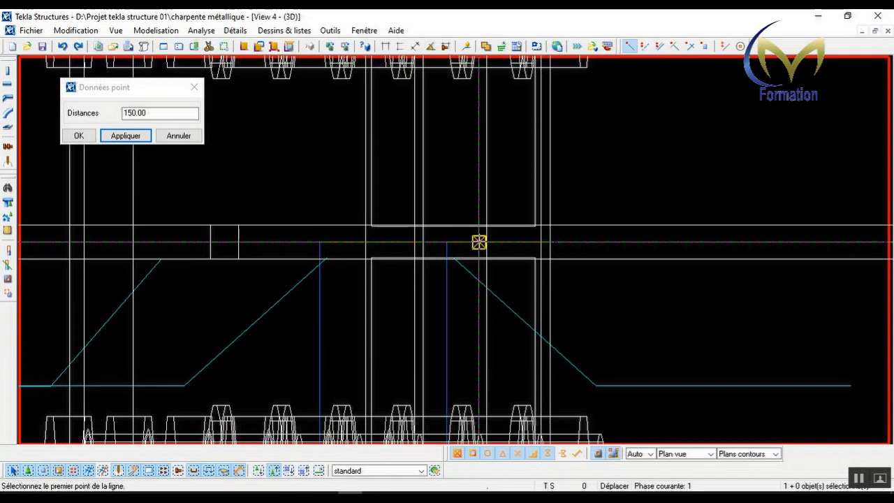
click(88, 139)
scroll(624, 285, down, 4)
right_click(226, 222)
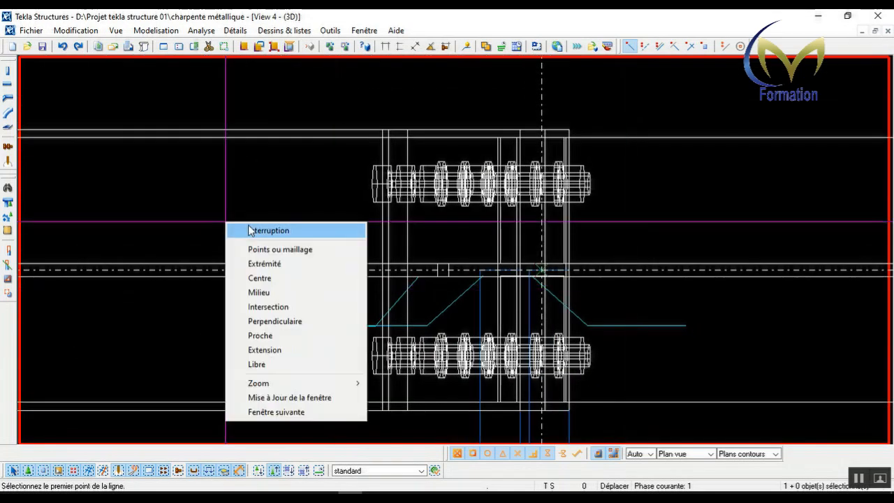
click(251, 231)
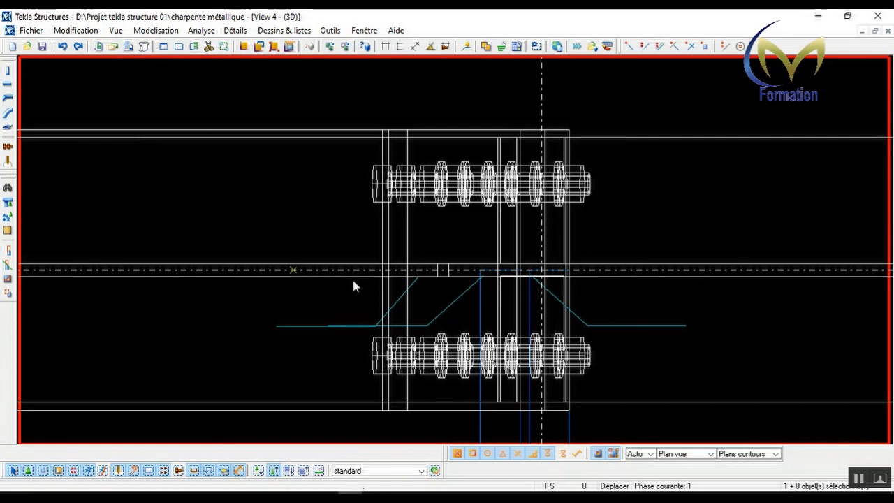
Step: Measure the horizontal distance between the new ridge point and the ridge grid line
click(385, 46)
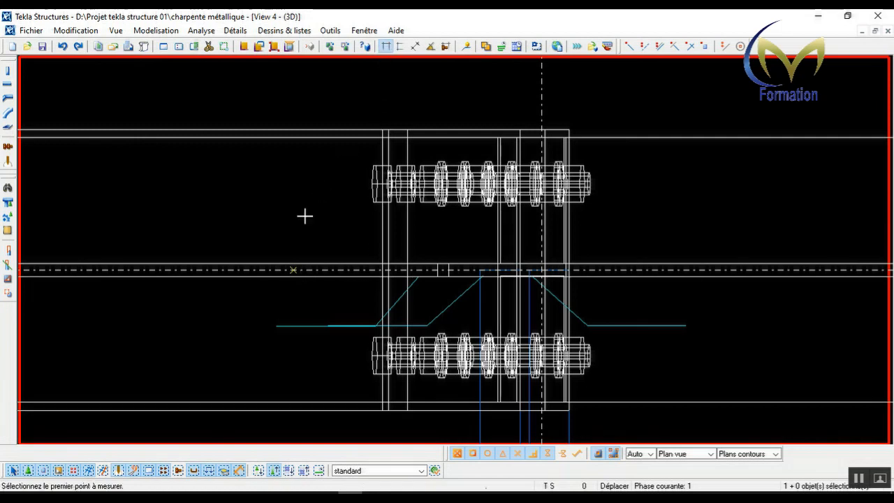
click(293, 269)
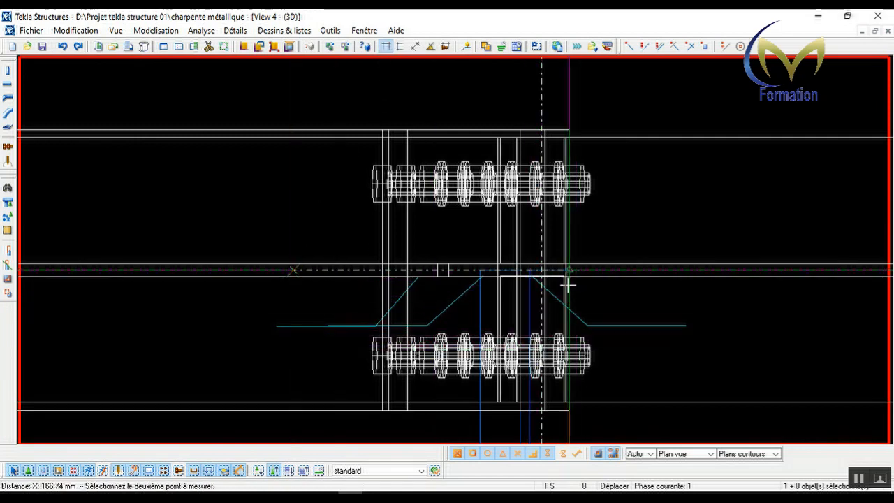
scroll(559, 275, up, 5)
click(521, 262)
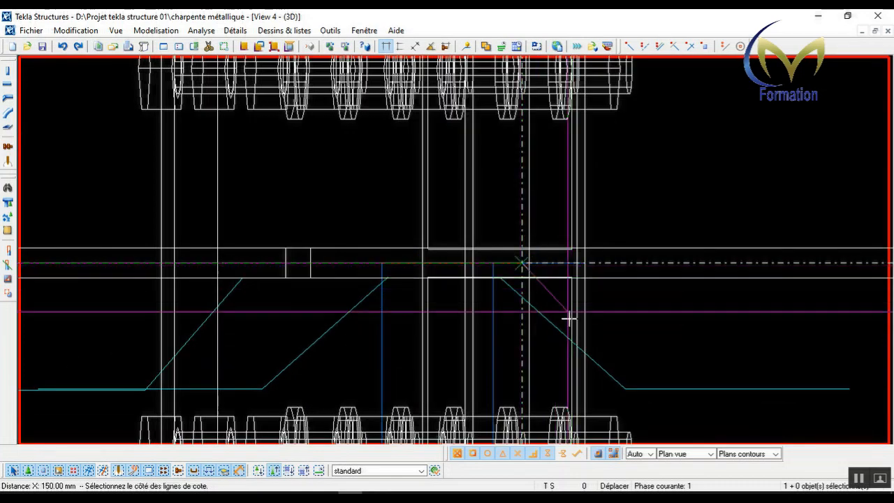
scroll(558, 307, down, 3)
click(537, 255)
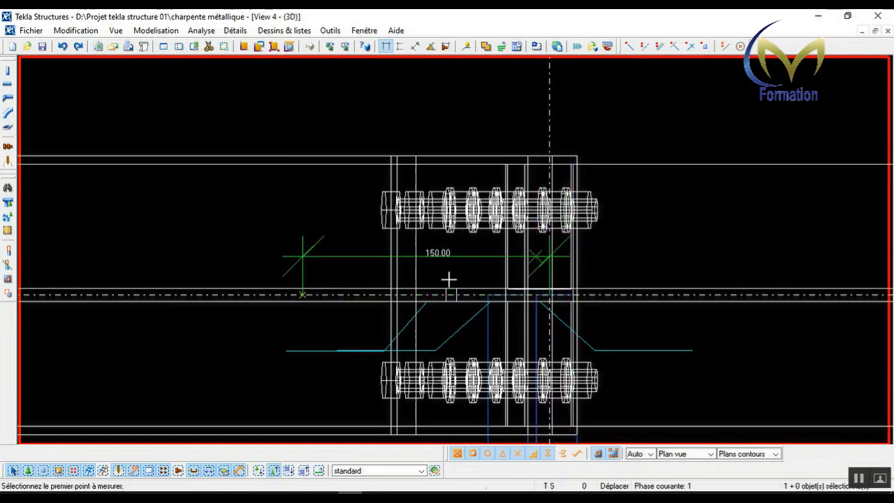
right_click(297, 214)
click(295, 204)
scroll(523, 279, down, 4)
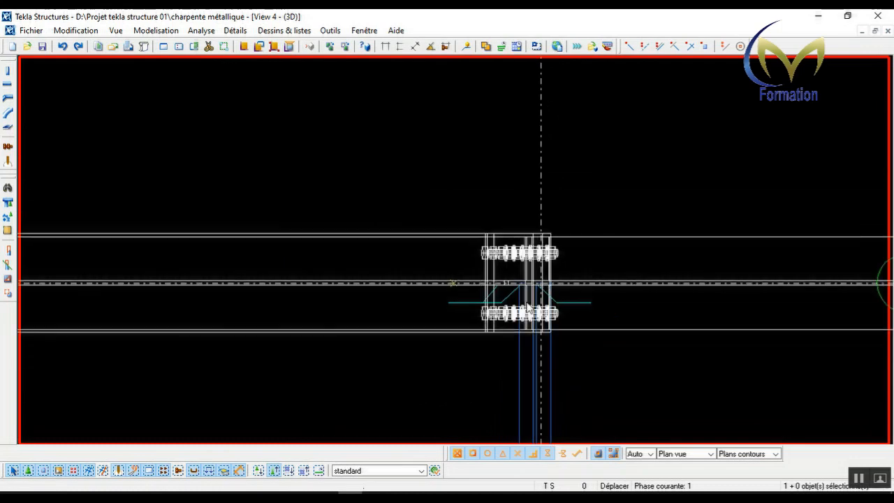
scroll(543, 317, down, 5)
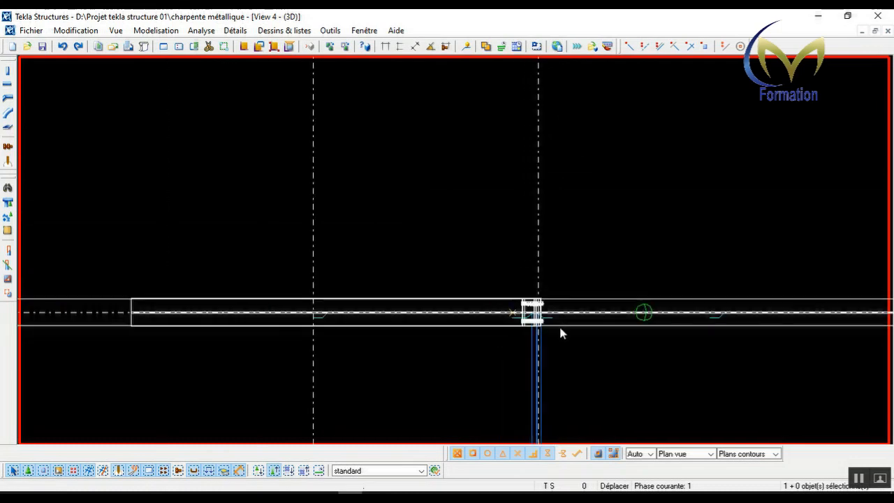
scroll(512, 331, down, 3)
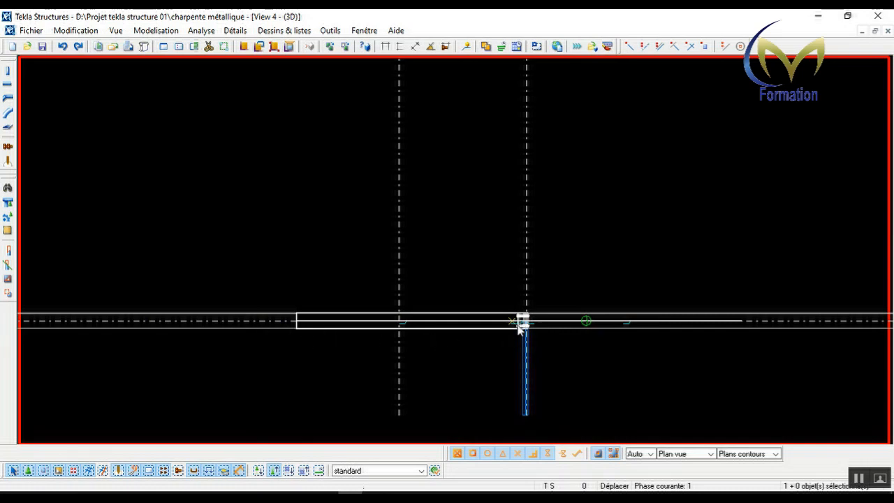
Step: Switch to AutoCAD and examine the purlin spacing dimensions along the rafter in the PIGNON-FIL 6 elevation
scroll(522, 322, up, 3)
scroll(525, 320, down, 4)
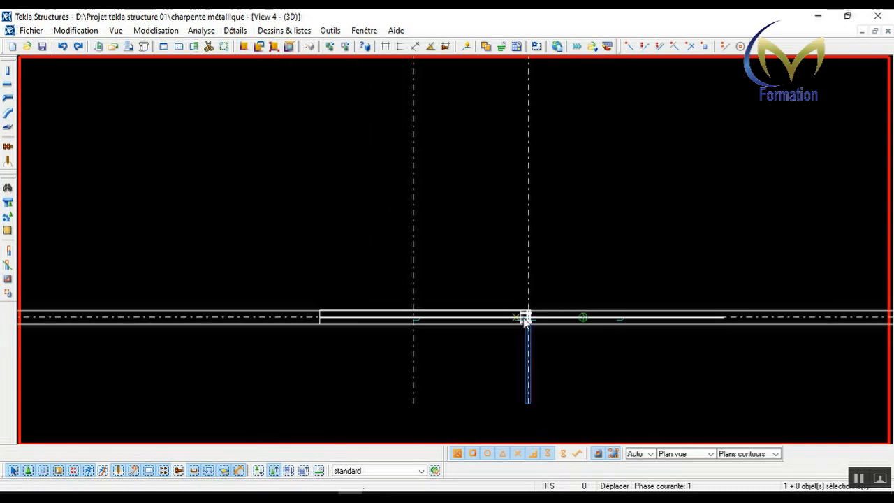
scroll(455, 332, down, 2)
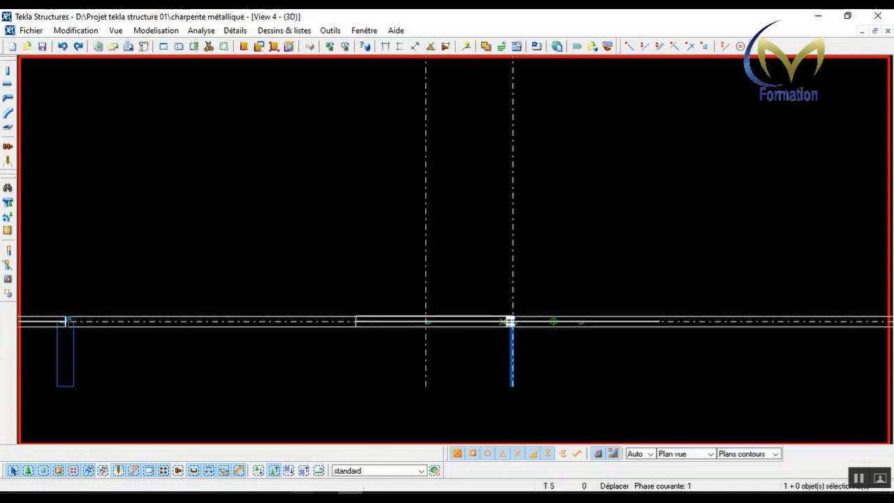
click(279, 495)
scroll(562, 235, down, 4)
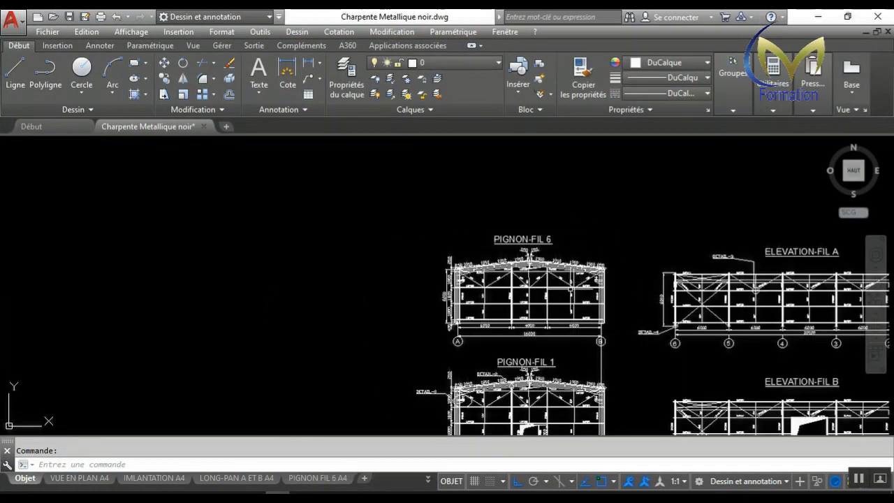
scroll(572, 281, up, 4)
scroll(599, 241, up, 6)
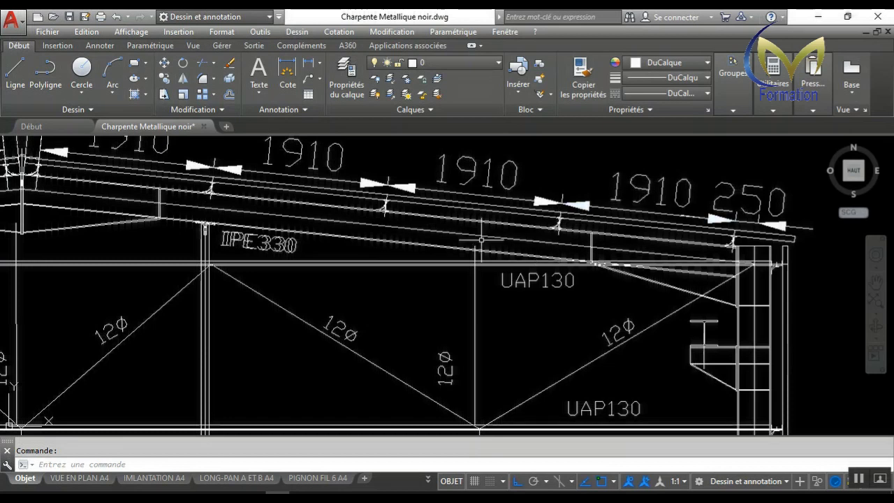
scroll(414, 260, down, 2)
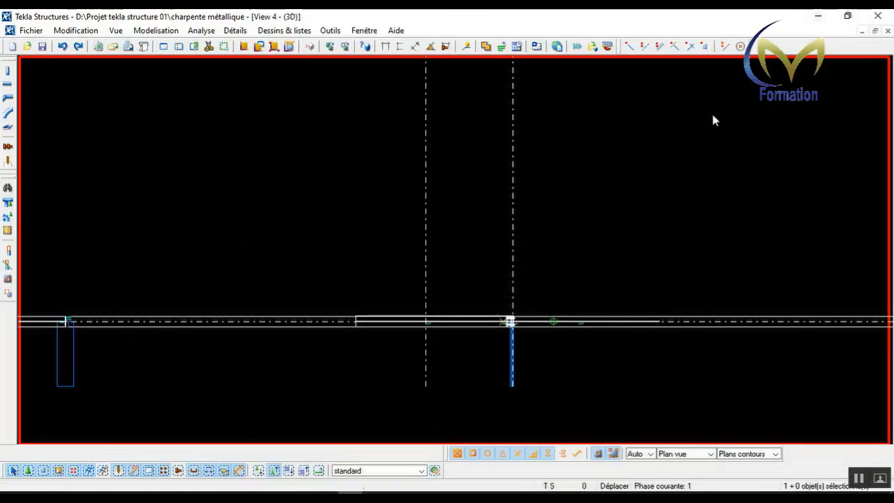
Step: Create 3 division points on the axis 1 rafter centreline between the ridge extension point and the eaves extension point
click(645, 50)
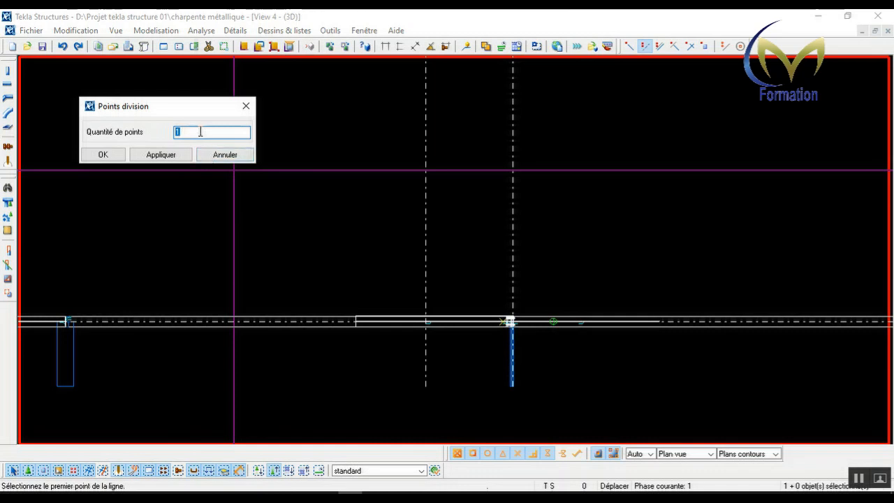
click(160, 154)
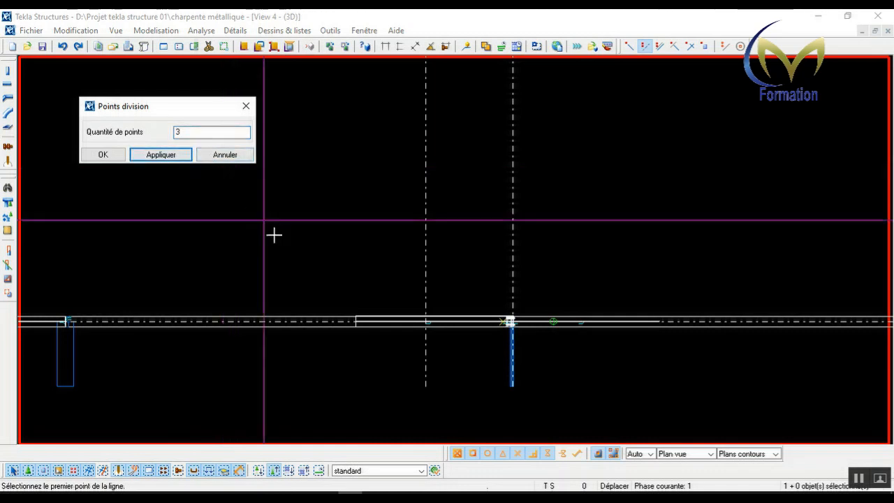
scroll(517, 321, up, 5)
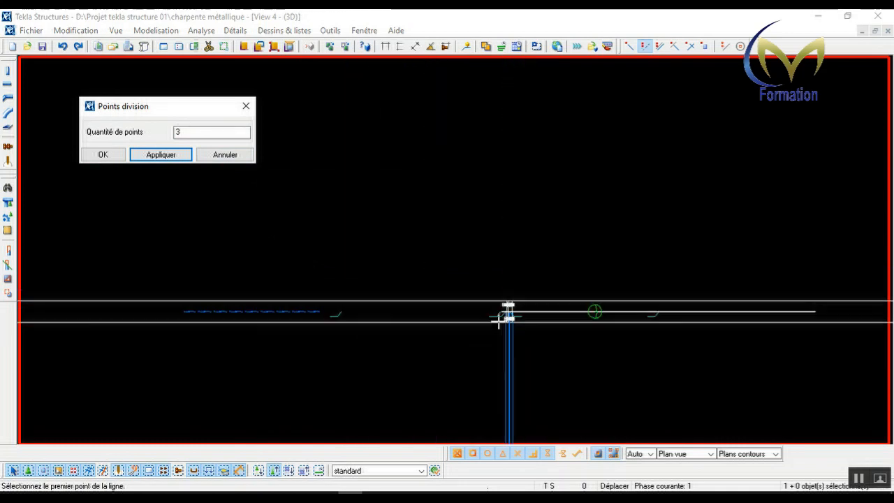
scroll(482, 307, up, 2)
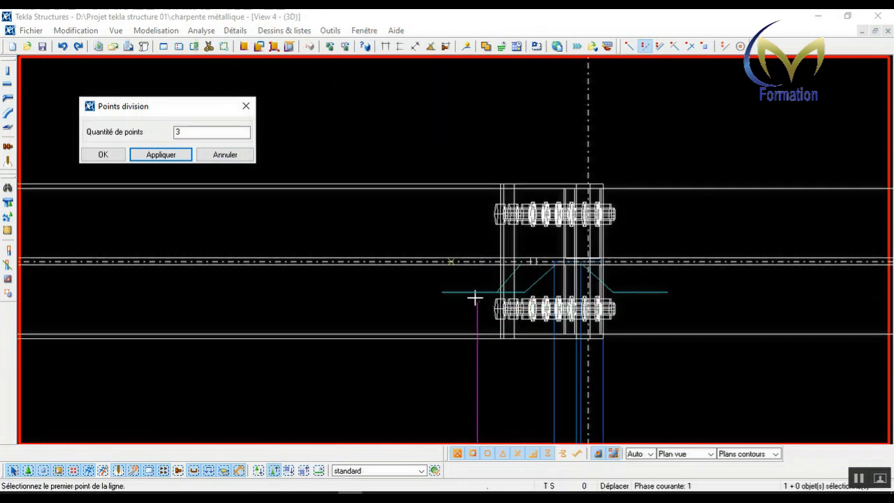
click(451, 261)
scroll(673, 276, down, 6)
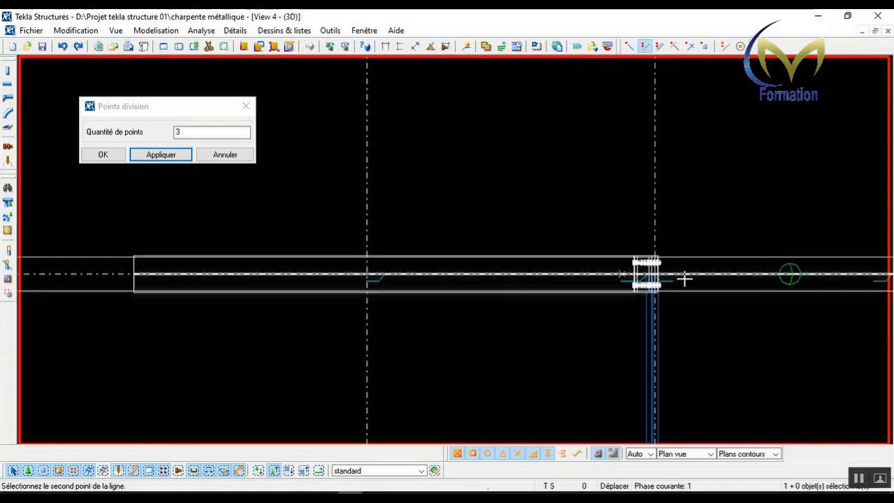
scroll(677, 279, down, 2)
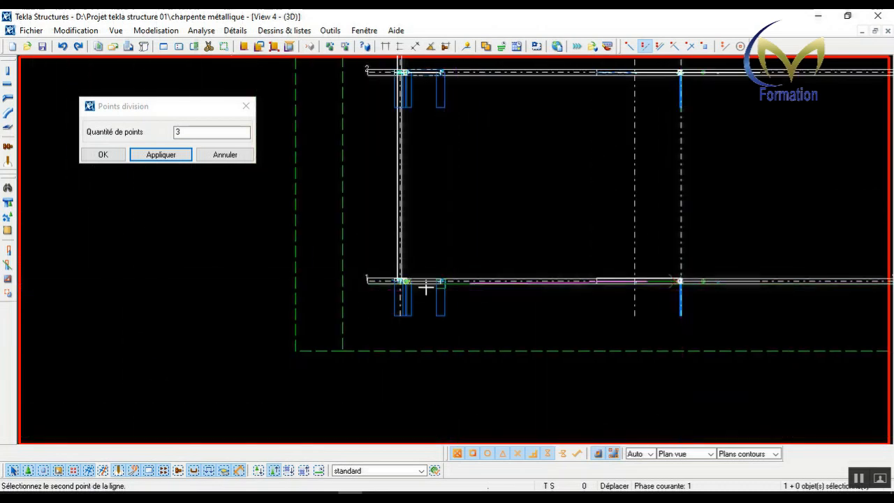
scroll(403, 281, up, 4)
scroll(402, 281, up, 3)
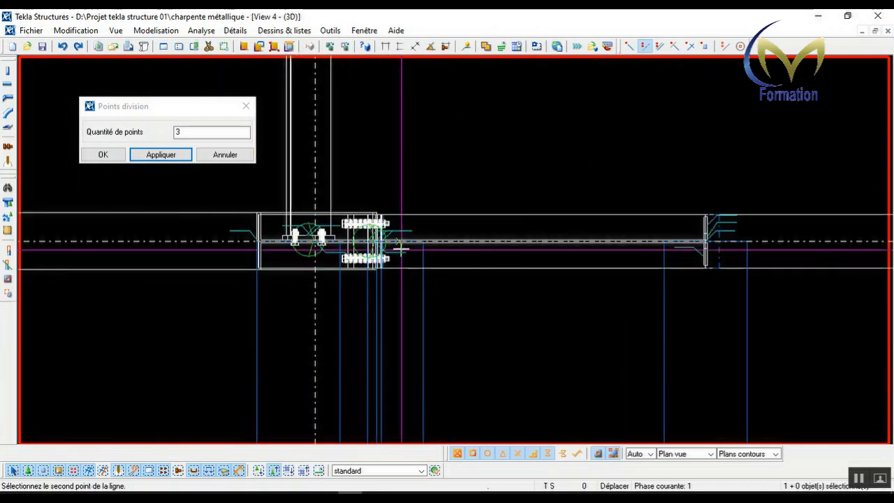
click(400, 241)
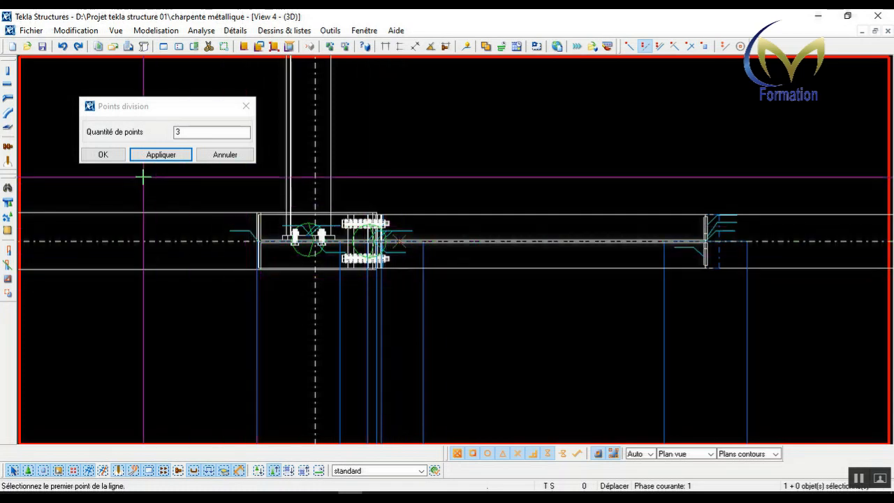
click(103, 154)
scroll(113, 281, down, 3)
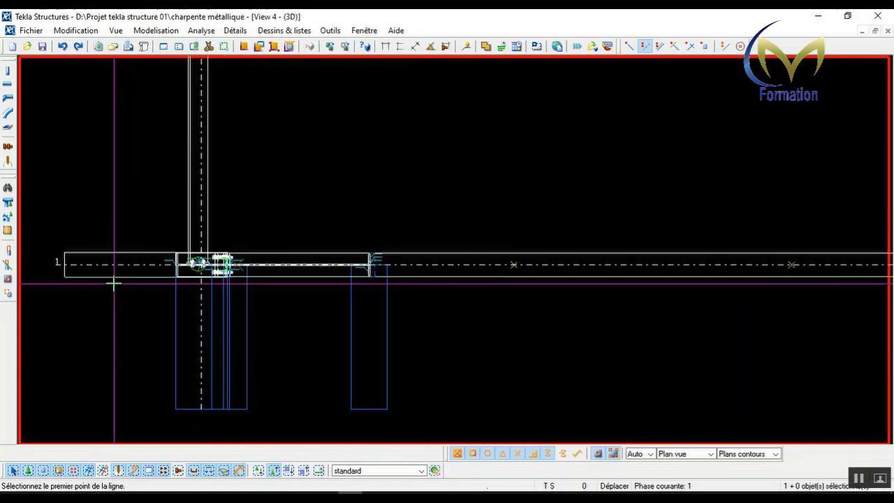
right_click(389, 181)
click(428, 189)
scroll(283, 230, down, 3)
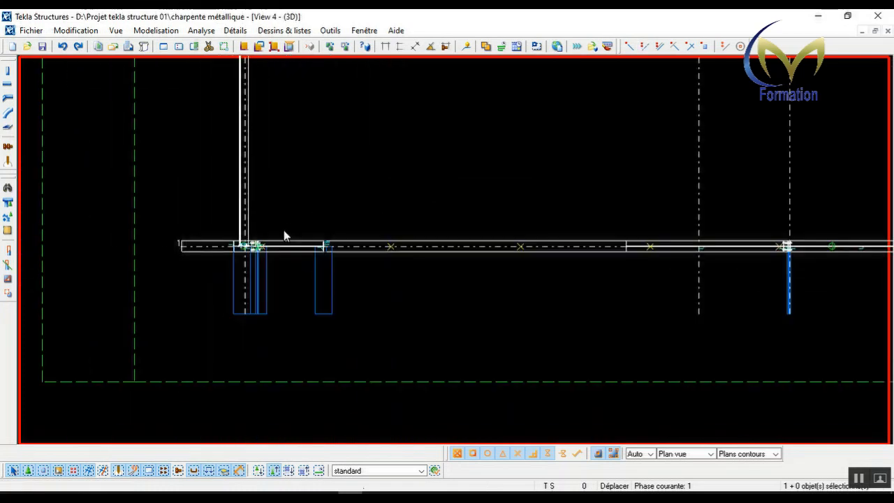
Step: Fit the work area to the complete model and redraw the roof slope view
scroll(587, 253, up, 2)
scroll(586, 254, up, 1)
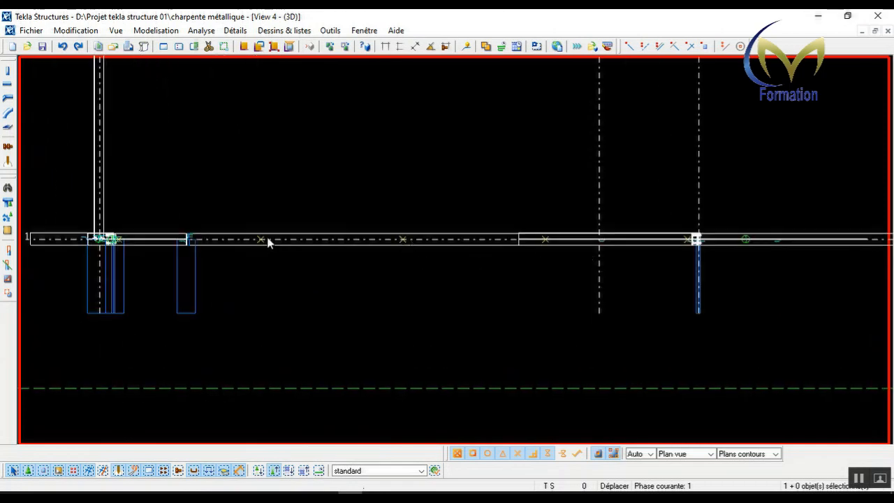
right_click(376, 165)
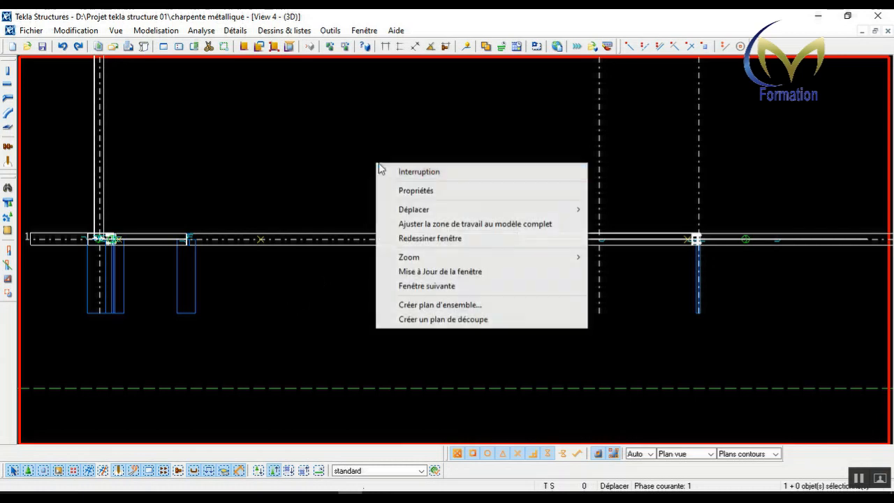
click(401, 225)
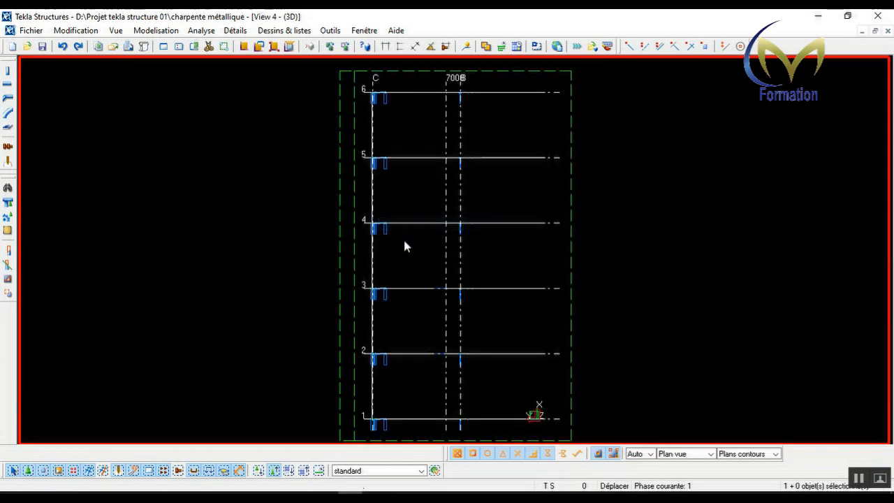
right_click(498, 265)
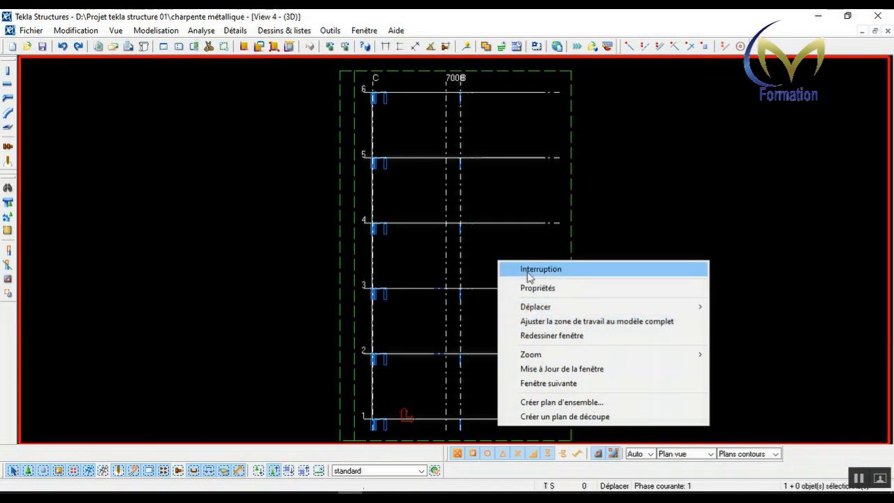
click(541, 336)
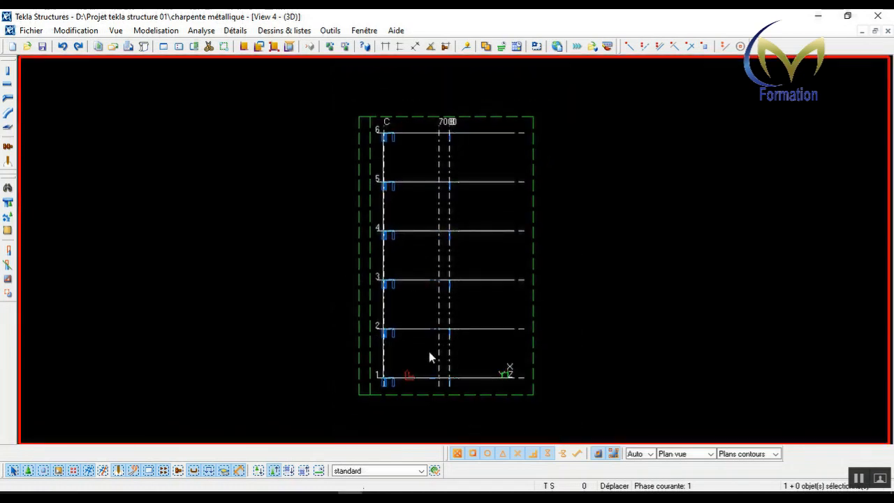
scroll(429, 357, up, 10)
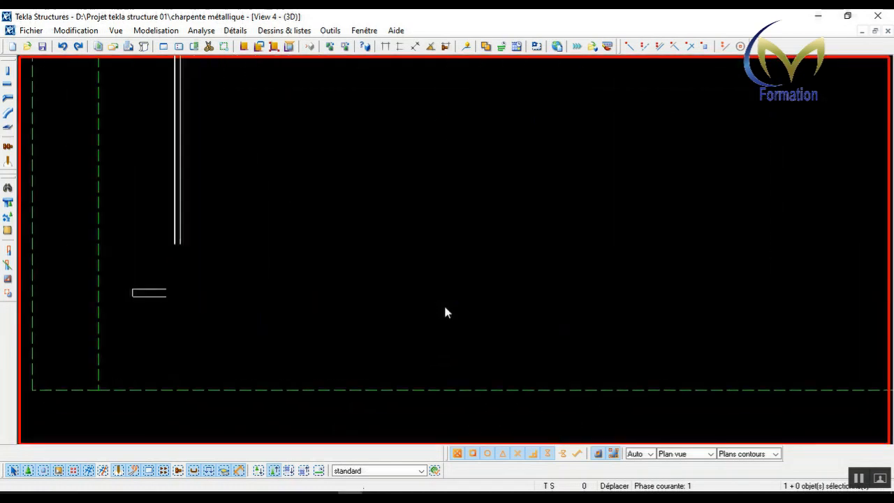
scroll(445, 311, up, 3)
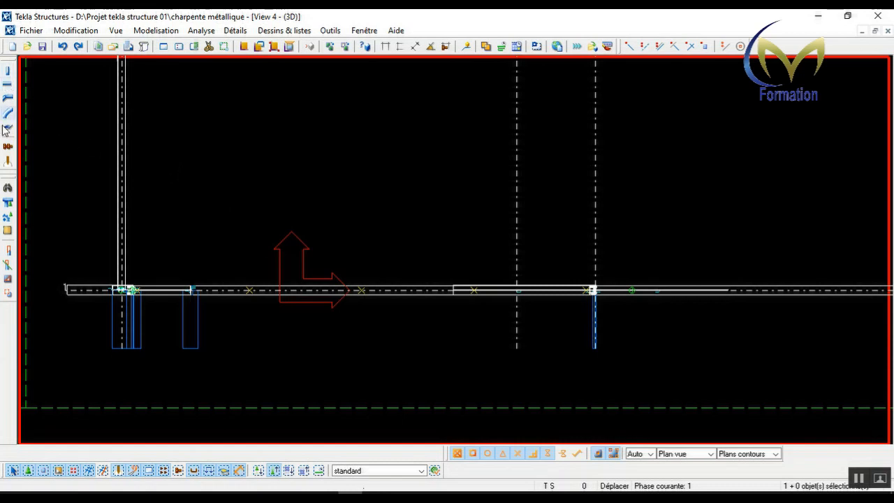
Step: Open the beam properties and check the purlin profile on DETAIL-5 of the AutoCAD drawing
click(7, 86)
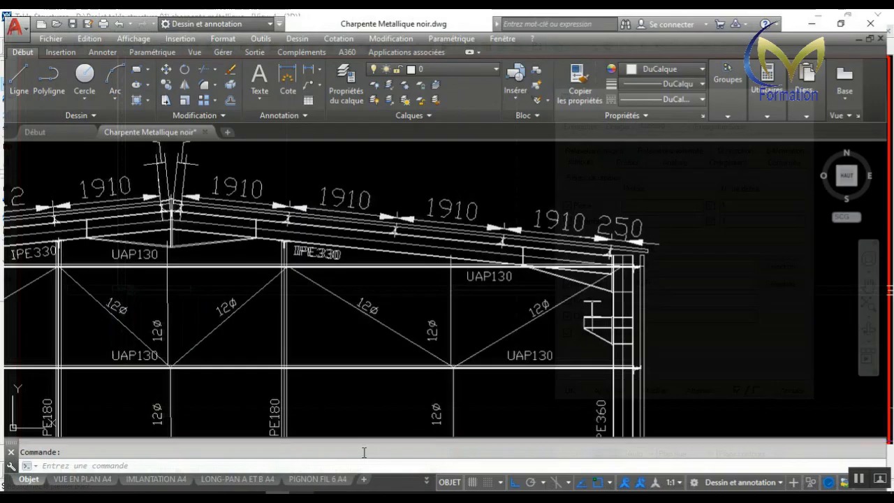
scroll(417, 219, down, 6)
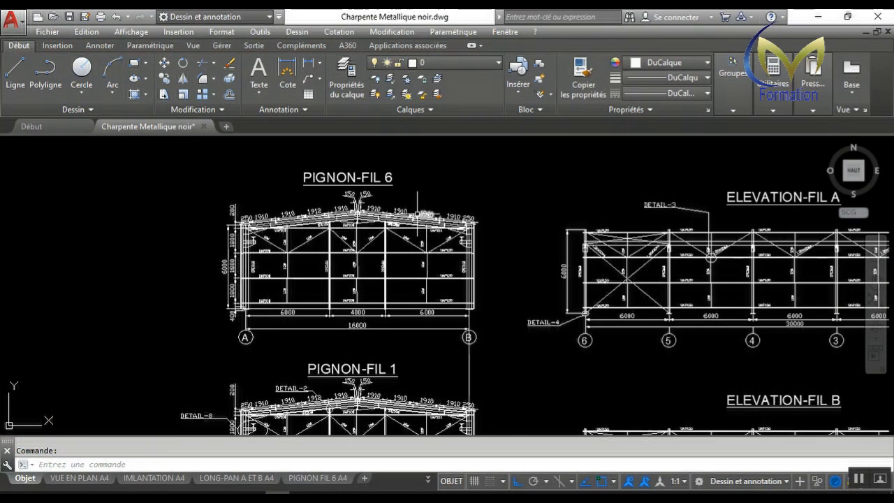
scroll(475, 286, up, 4)
scroll(494, 273, down, 4)
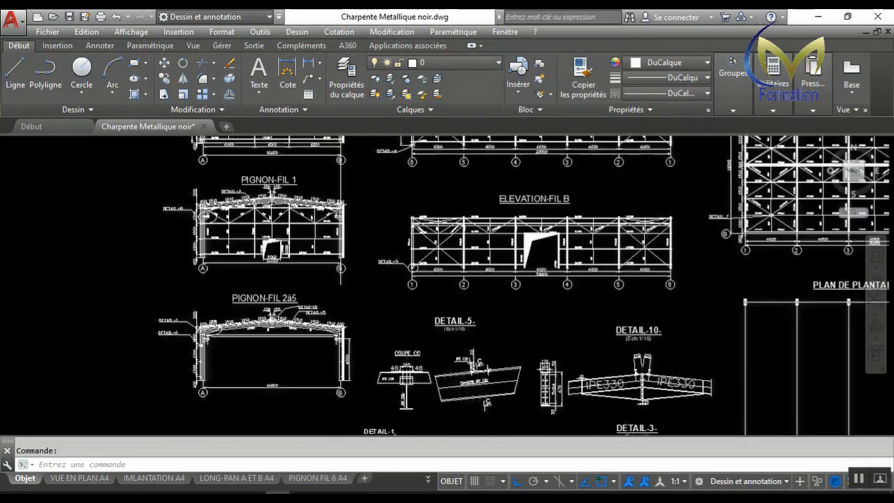
scroll(459, 341, up, 10)
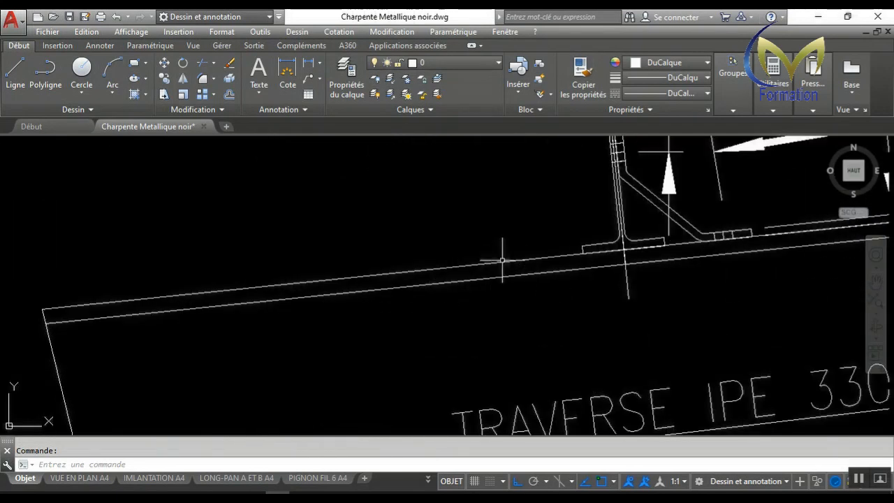
scroll(501, 259, down, 5)
scroll(513, 215, up, 7)
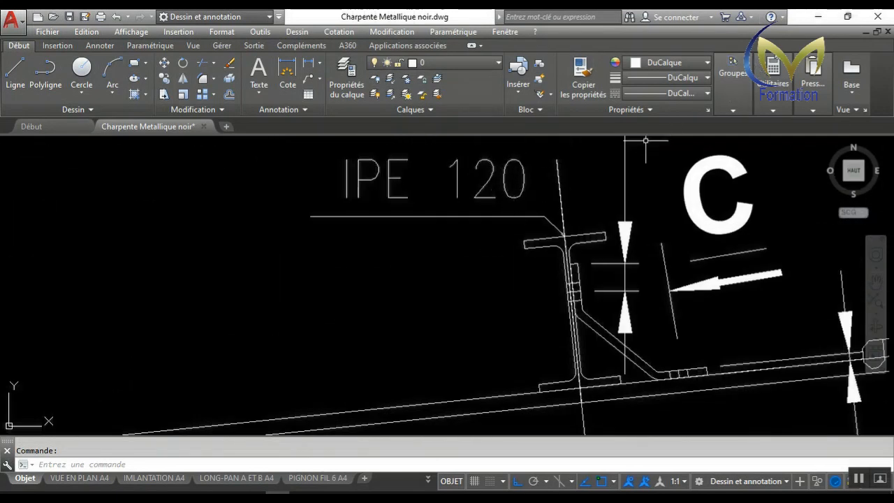
click(816, 17)
Step: Set the beam properties to profile IPE120, name Panne, part prefix PA and assembly prefix poutre, and apply them
click(643, 267)
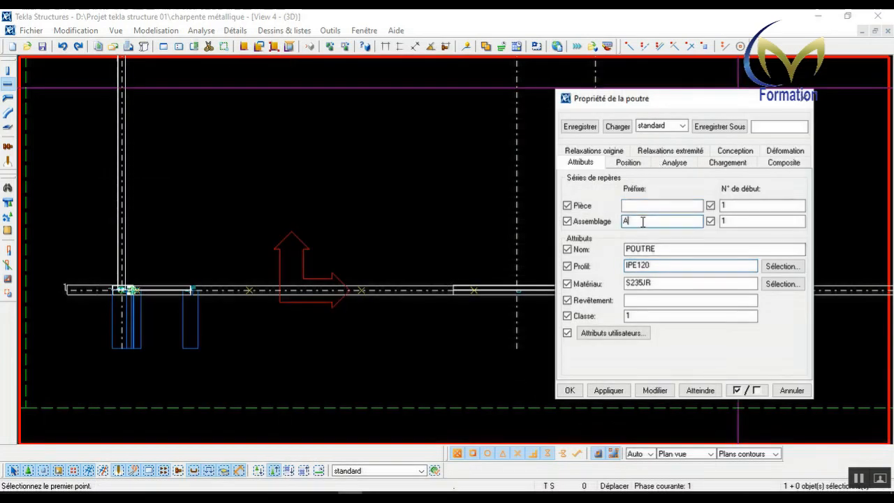
drag(642, 221, 618, 229)
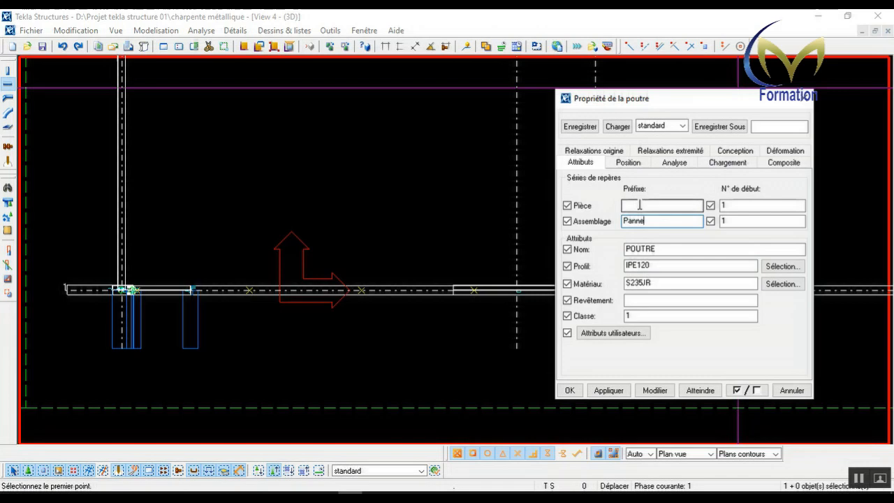
drag(660, 251, 620, 253)
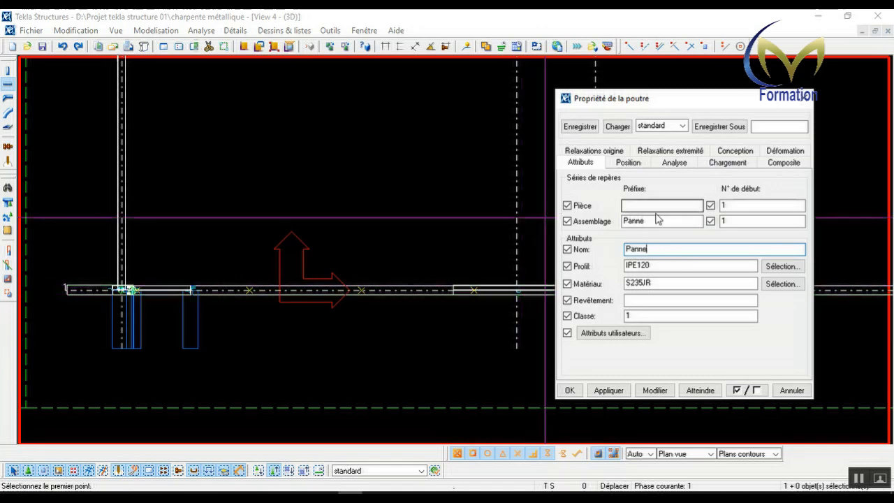
drag(645, 221, 637, 226)
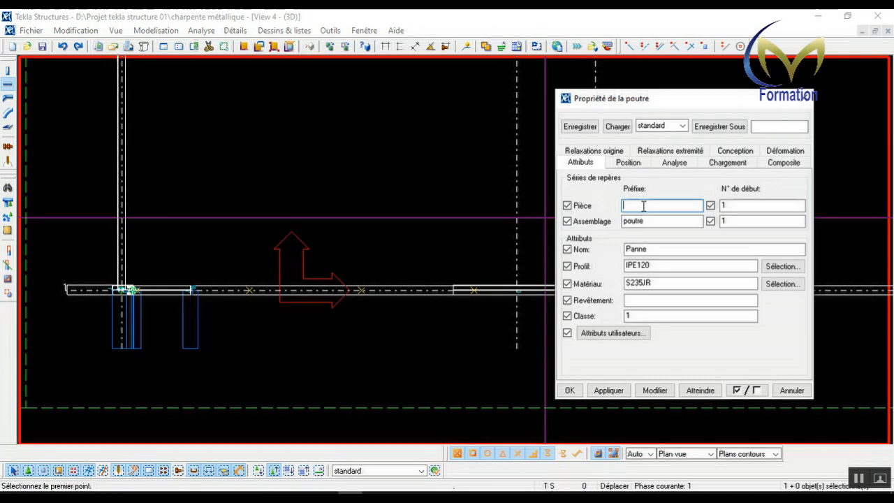
click(643, 205)
text(p)
click(652, 392)
click(610, 393)
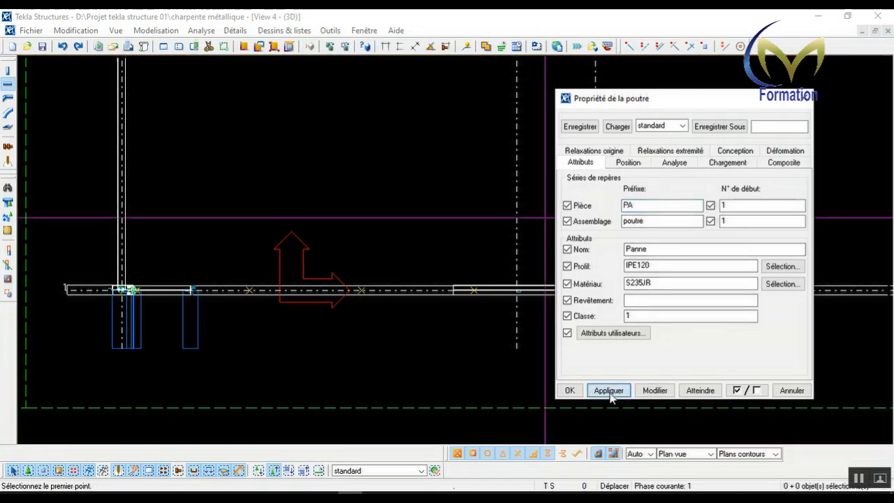
click(575, 392)
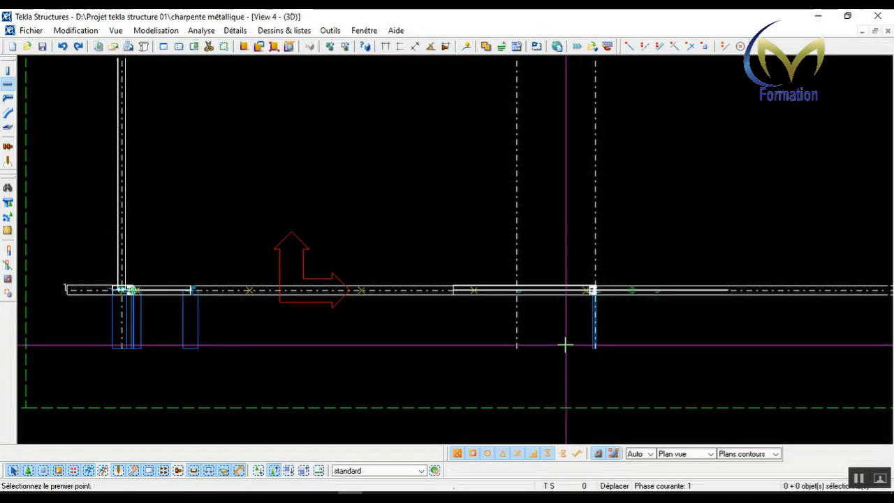
Step: Model the first purlin from the reference point near the ridge on the axis 1 rafter, perpendicular to the opposite end rafter's centreline
scroll(562, 290, up, 5)
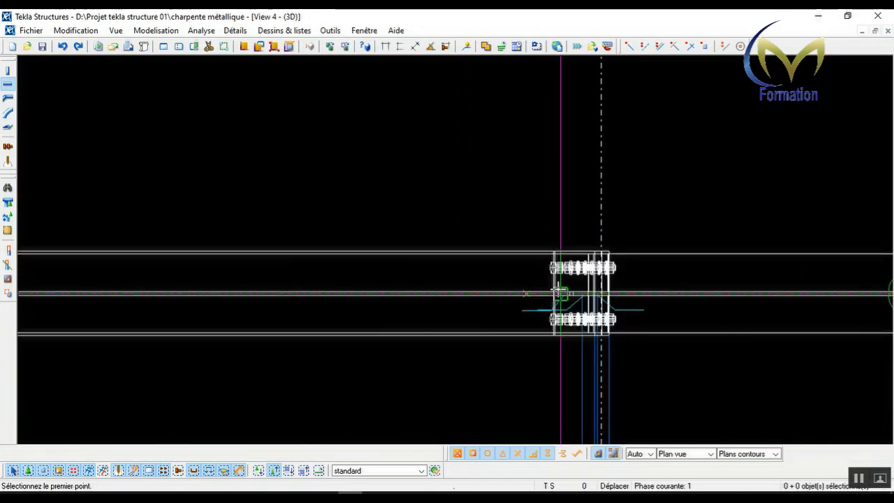
scroll(557, 291, up, 2)
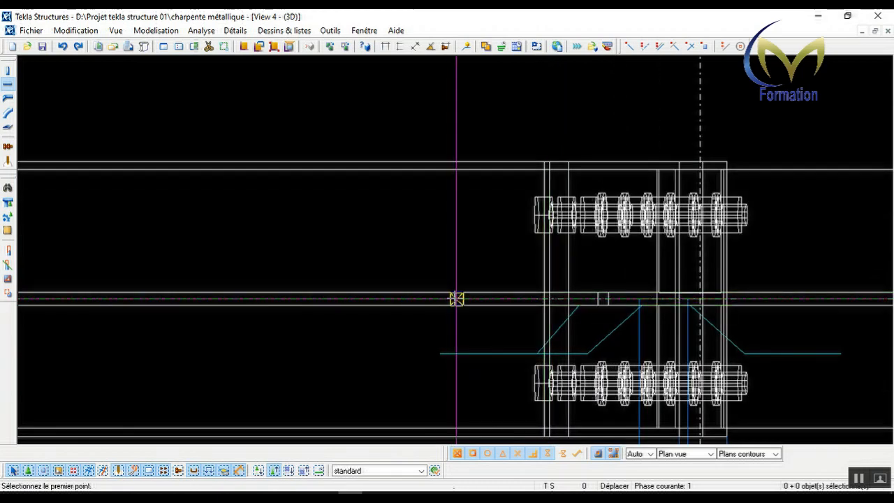
click(455, 299)
scroll(448, 345, down, 6)
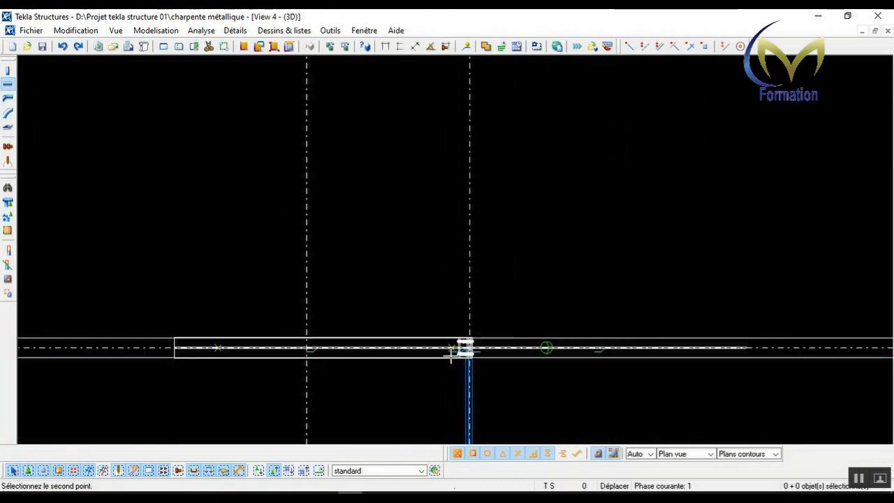
scroll(452, 353, down, 2)
scroll(449, 175, up, 4)
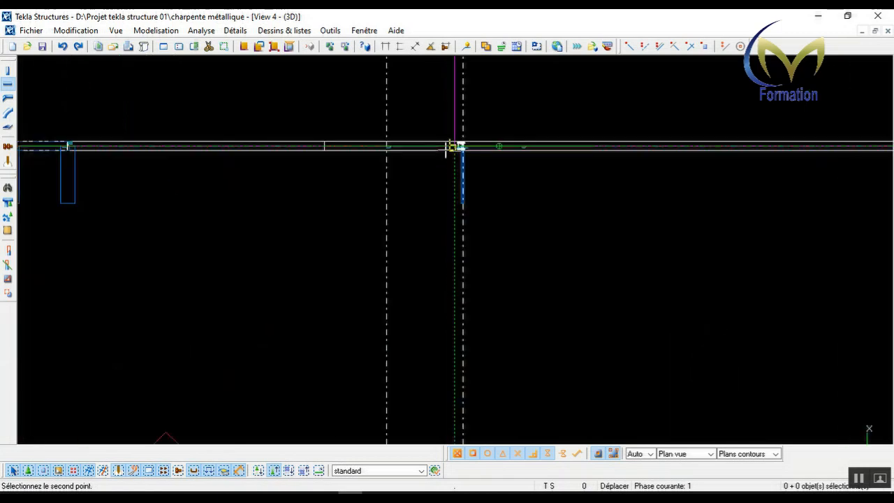
scroll(458, 128, up, 6)
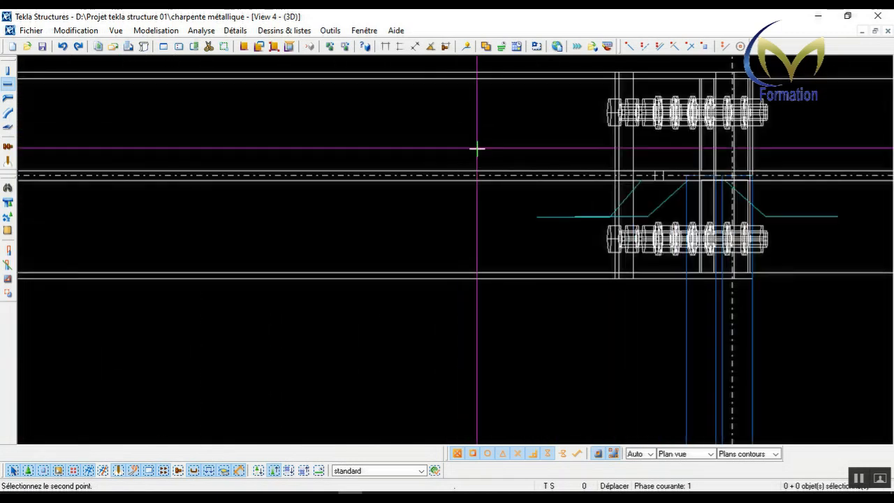
scroll(552, 181, up, 4)
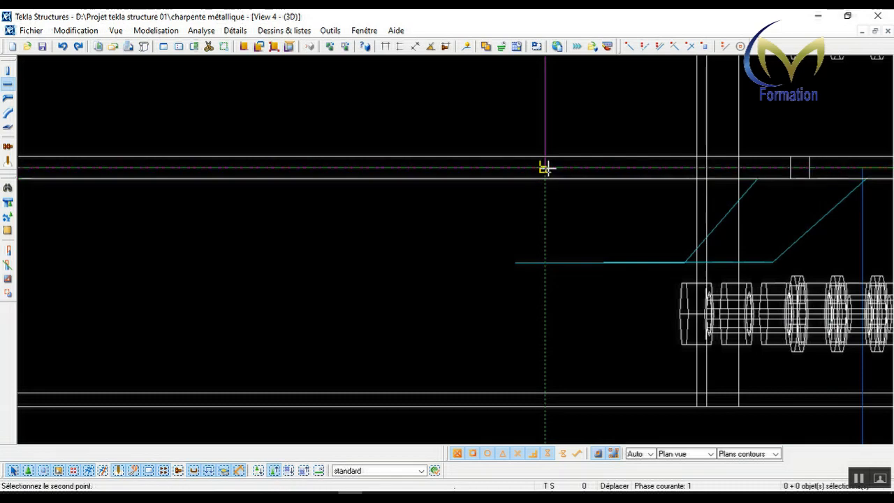
click(547, 169)
right_click(461, 90)
click(478, 102)
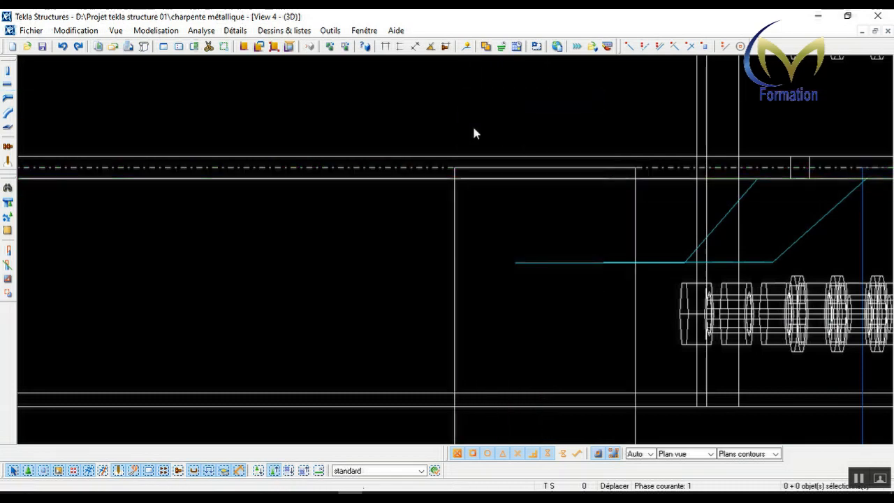
Step: Switch to the PIGNON1 view, redraw it and examine how the new purlin sits on the rafter near the ridge
scroll(473, 136, down, 8)
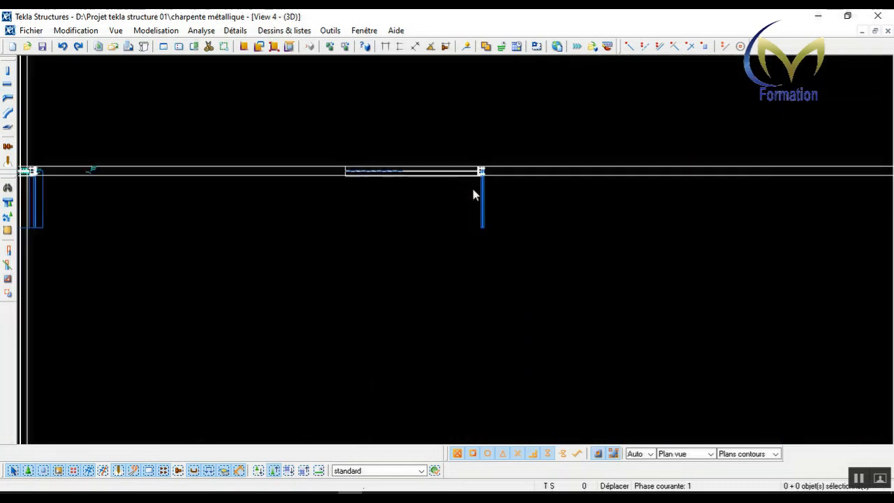
scroll(473, 195, down, 3)
scroll(473, 319, up, 7)
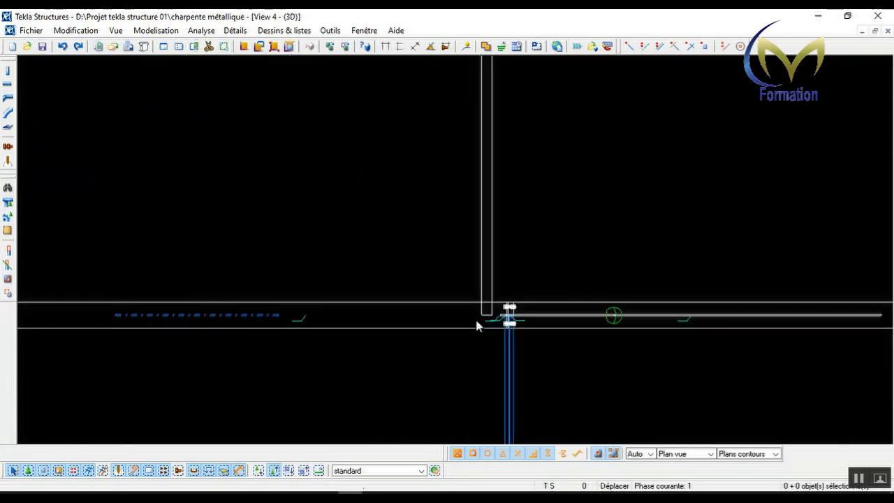
scroll(476, 321, up, 2)
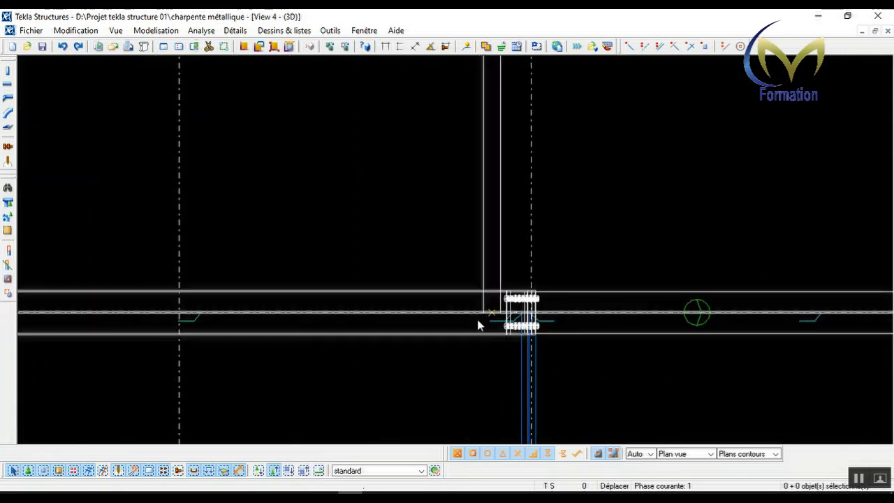
click(364, 31)
click(395, 120)
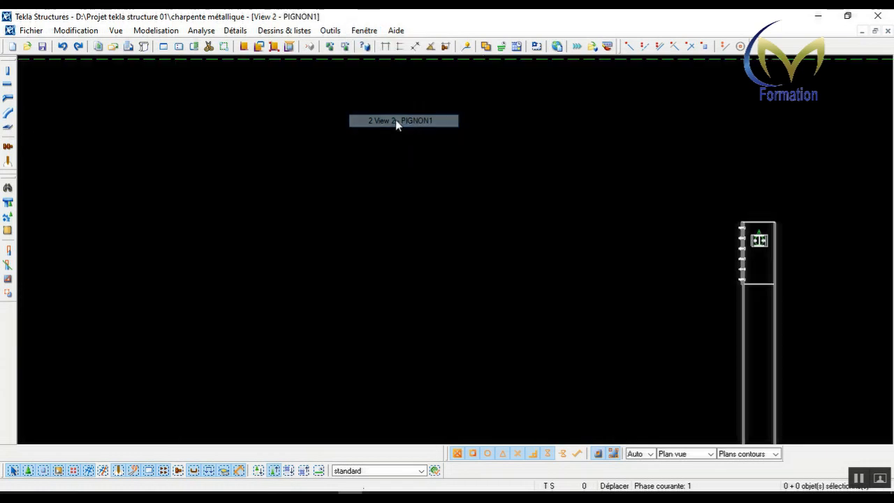
right_click(462, 166)
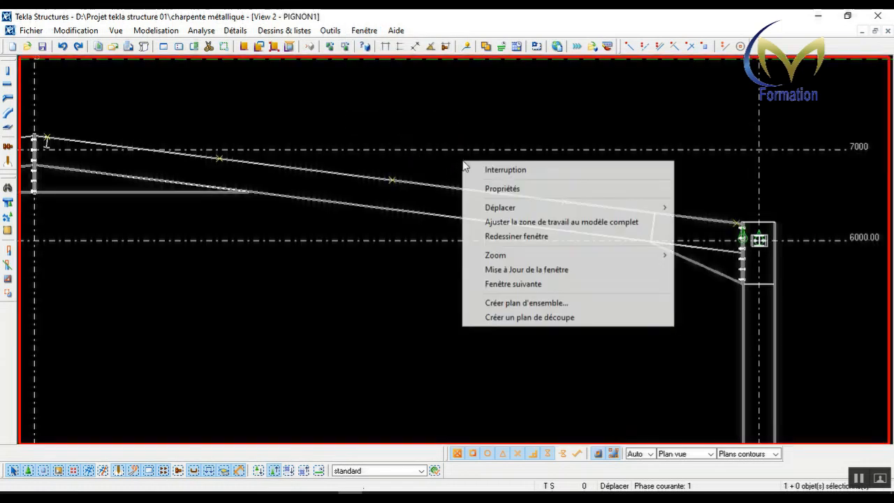
click(497, 234)
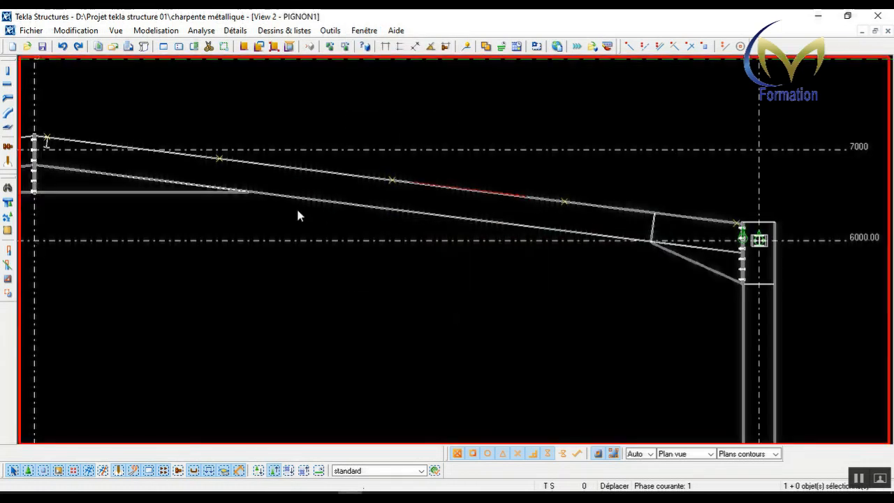
scroll(87, 146, up, 5)
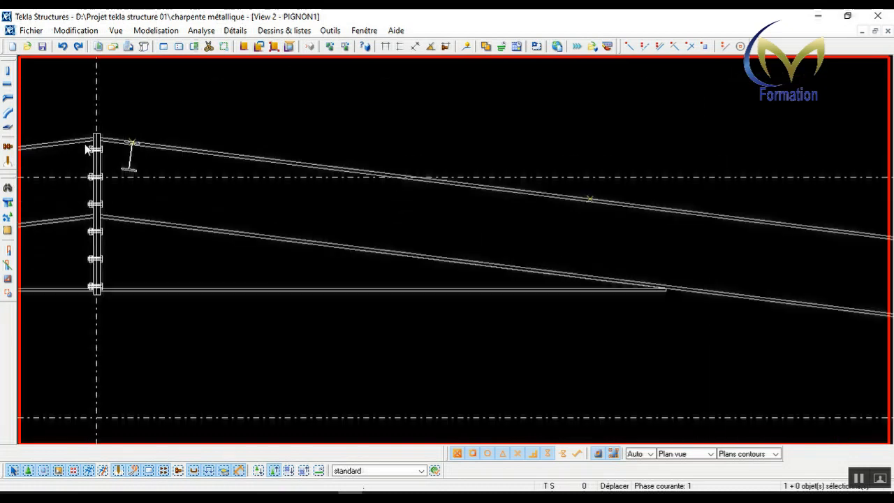
scroll(84, 144, up, 3)
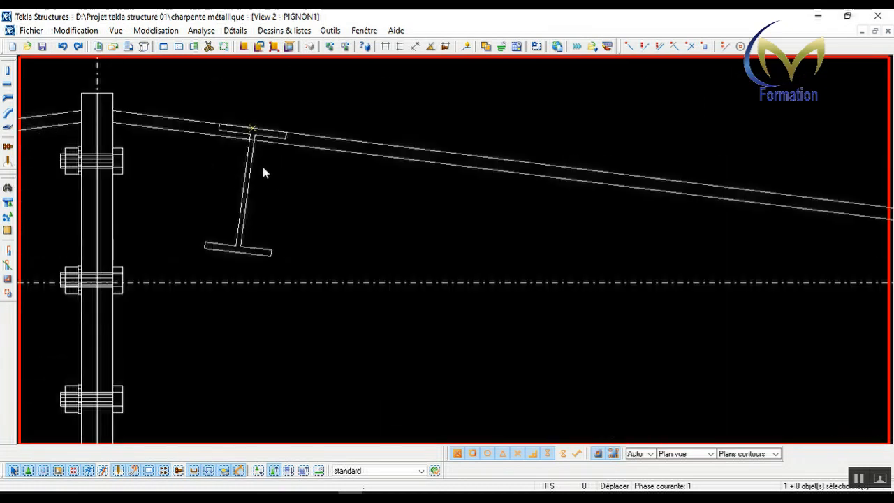
Step: Set the ridge purlin's depth position to Devant, apply the modification and redraw the view
click(248, 172)
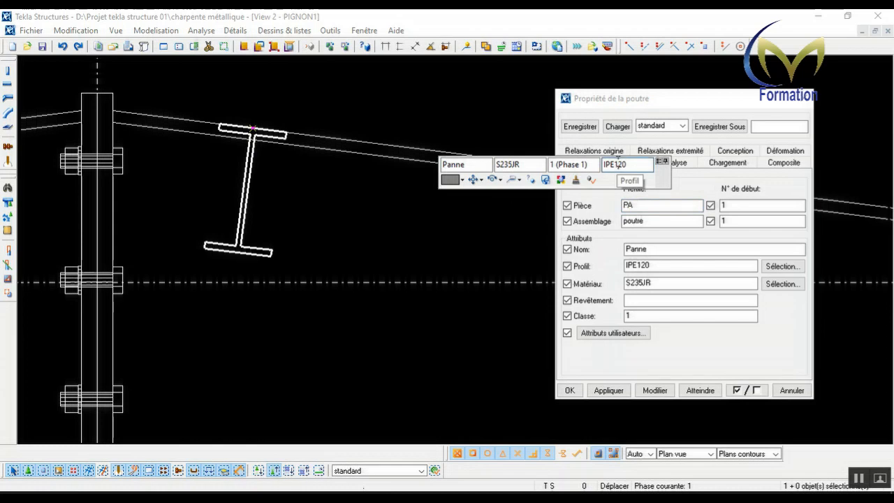
click(685, 183)
click(628, 162)
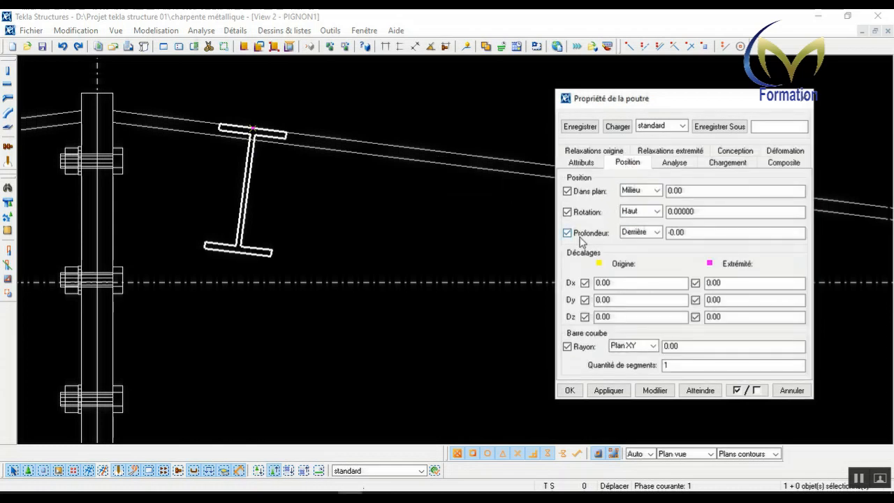
click(657, 232)
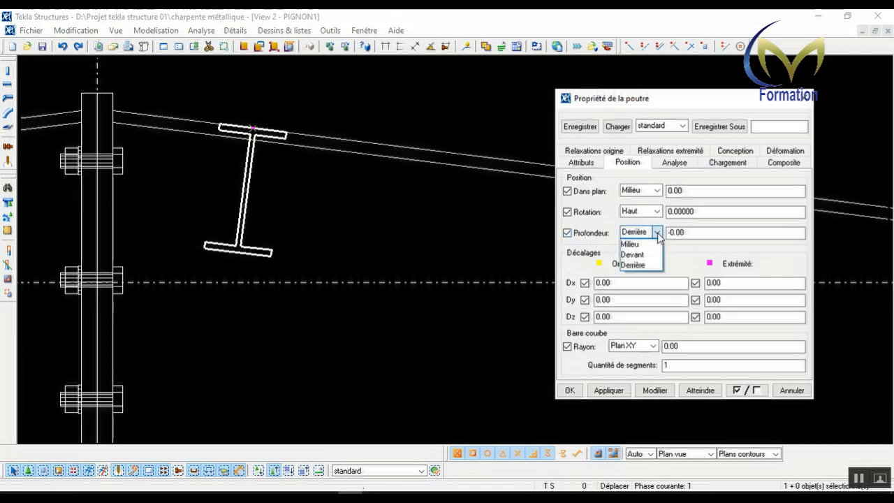
click(645, 257)
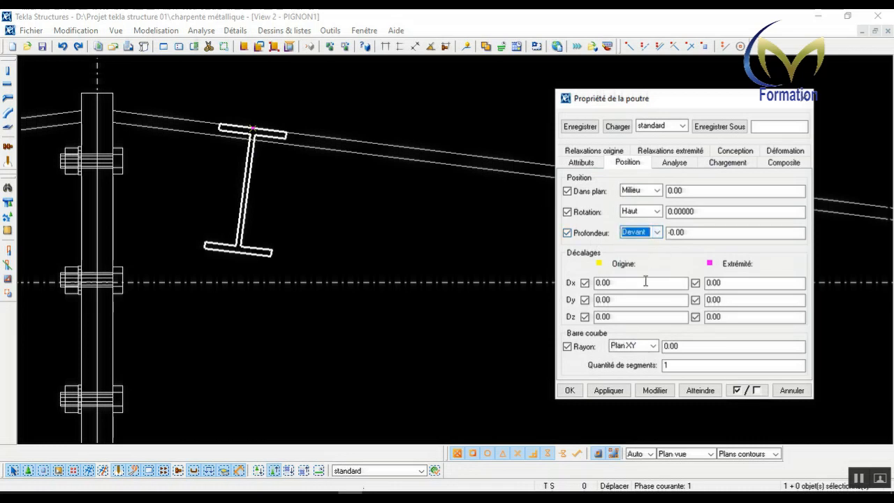
click(654, 391)
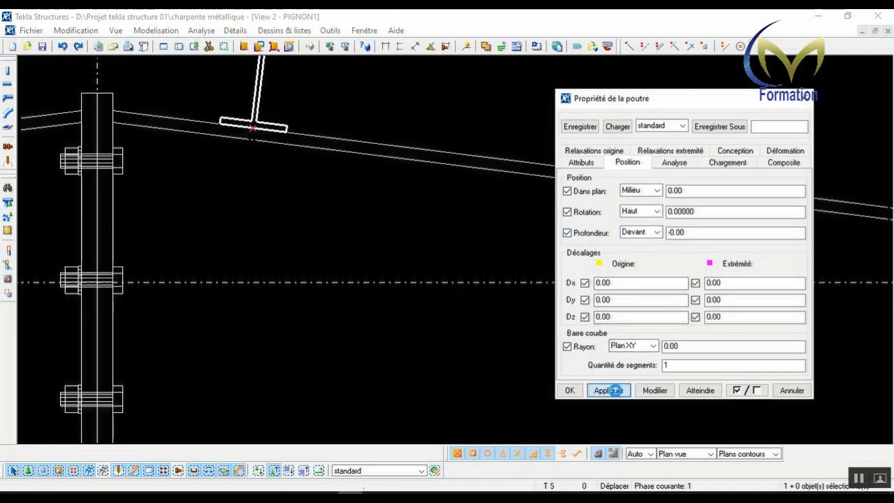
click(570, 391)
right_click(381, 213)
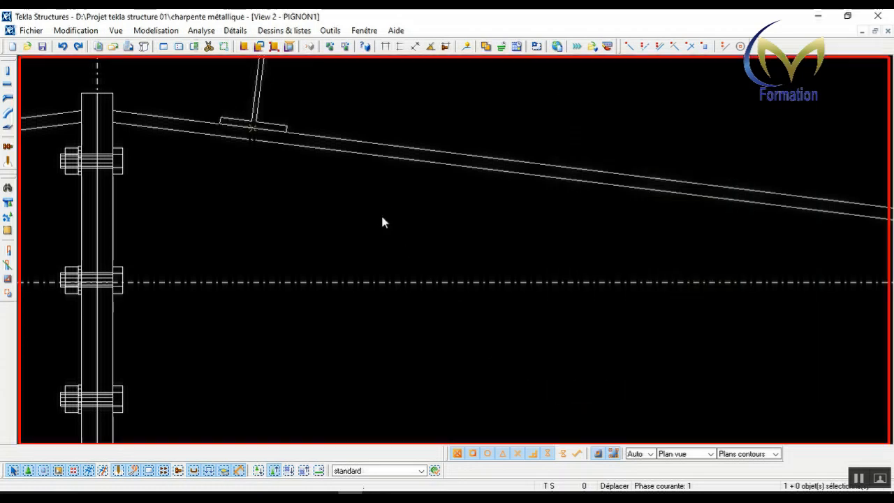
click(417, 291)
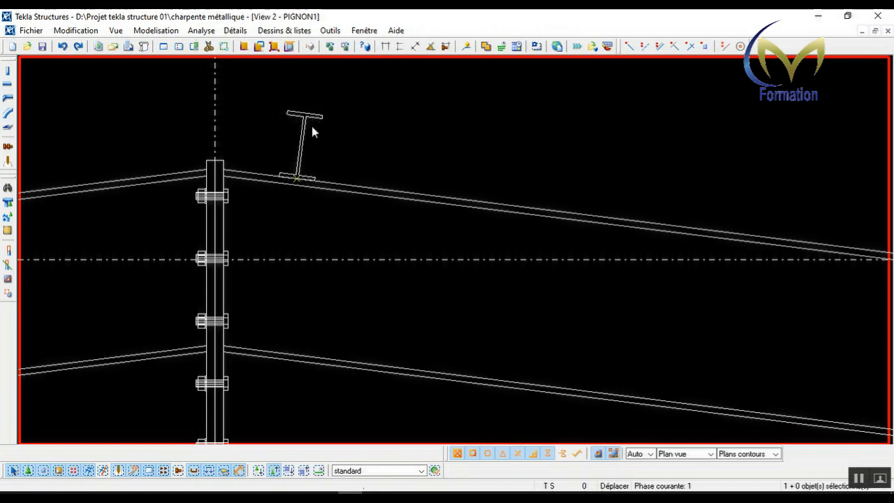
scroll(293, 121, down, 2)
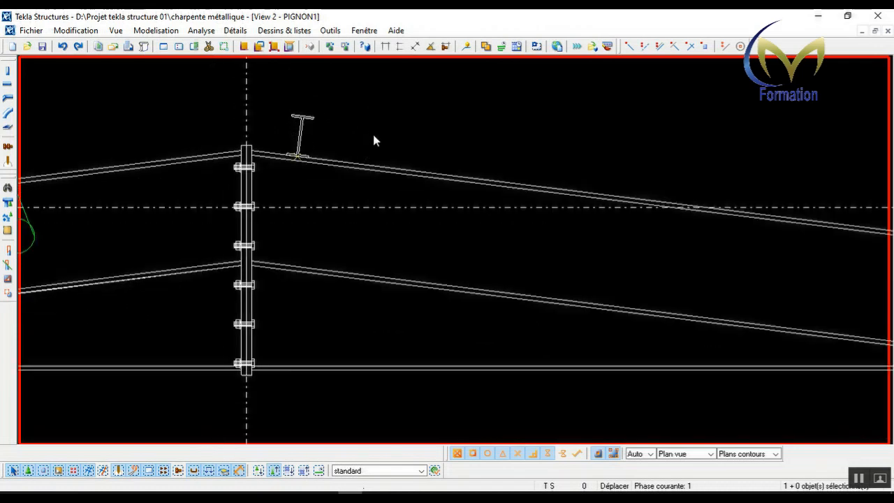
Step: Return to the roof slope view, View 4 (3D), and redraw it
click(373, 32)
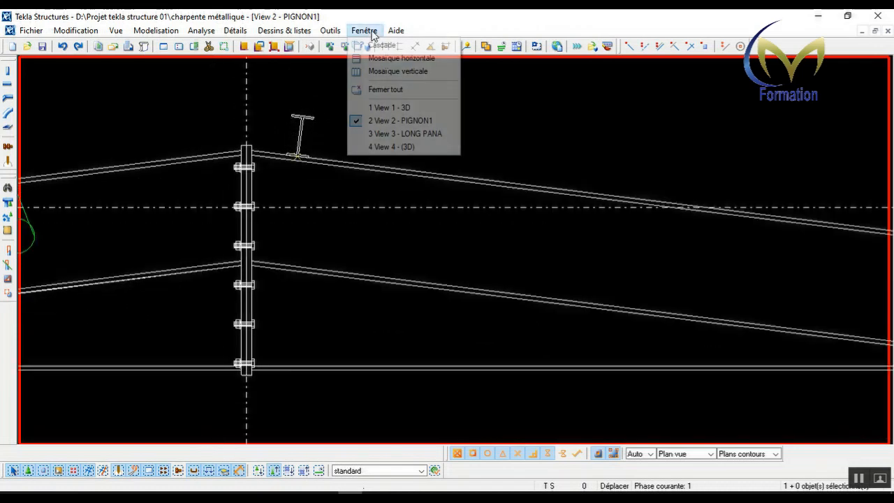
click(395, 147)
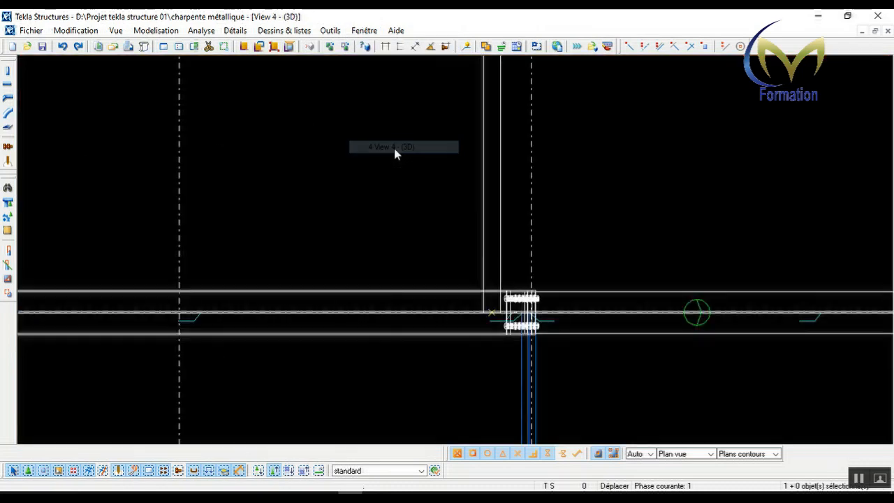
right_click(388, 181)
click(408, 249)
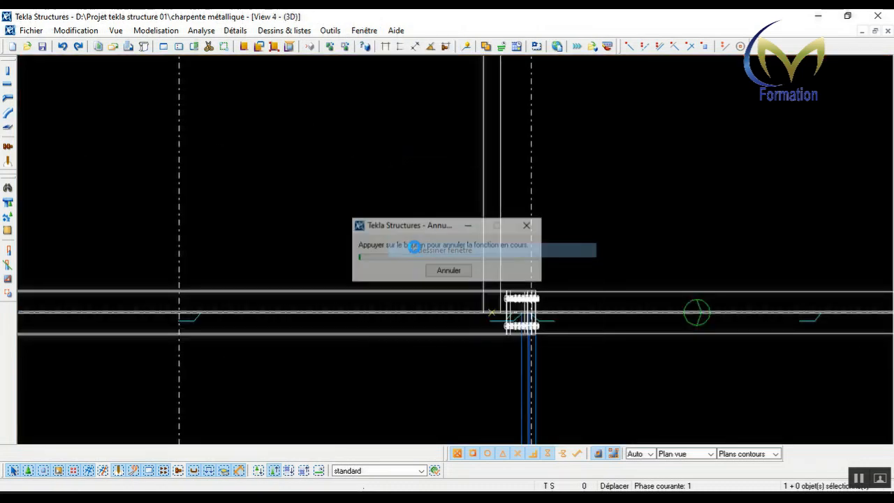
Step: Start a linear copy of the ridge purlin and pick its end on the axis 1 rafter as the first direction point
scroll(393, 178, down, 3)
scroll(484, 250, up, 5)
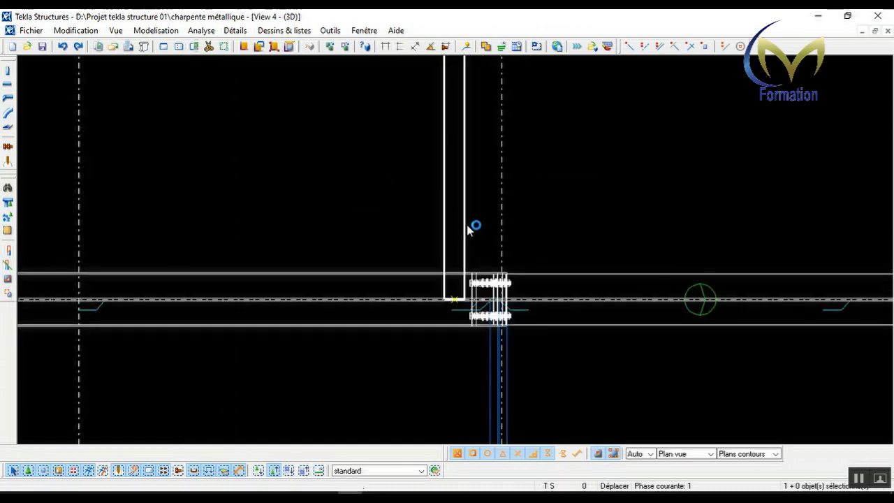
right_click(465, 232)
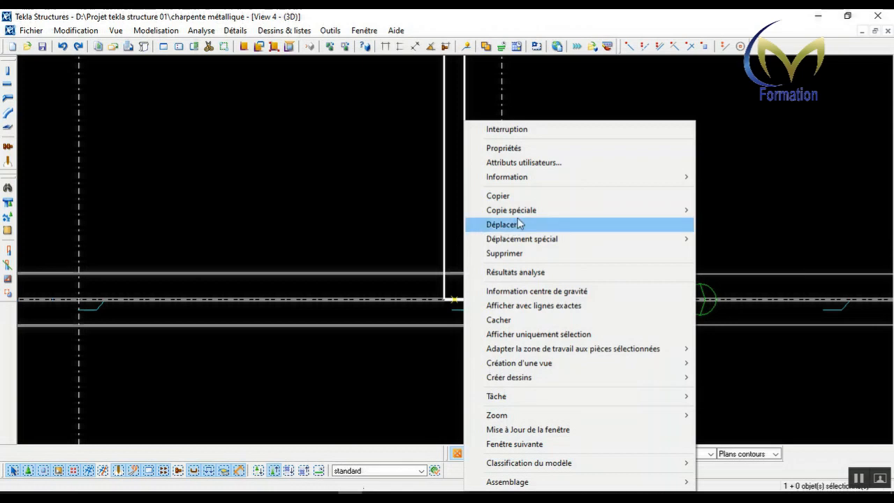
mouse_move(524, 212)
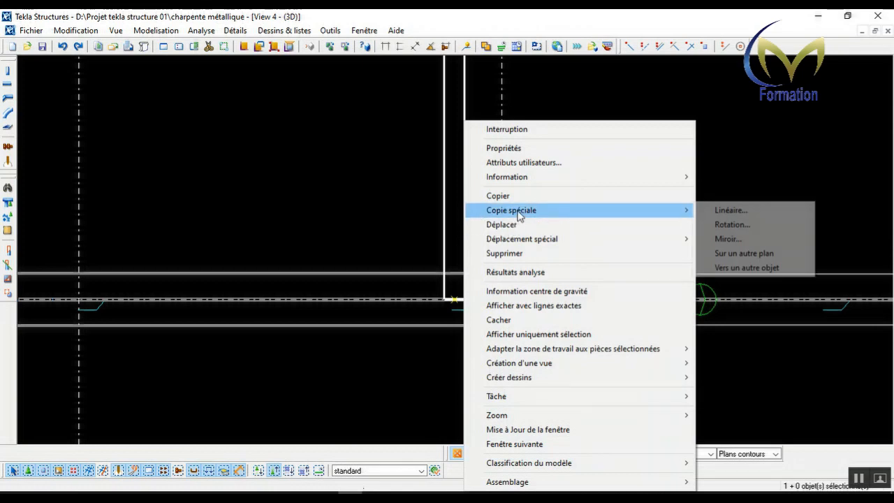
click(730, 210)
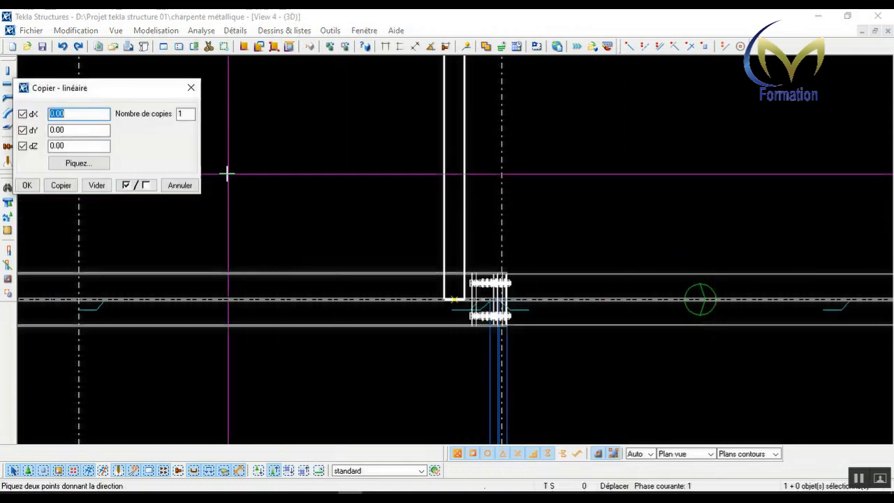
scroll(335, 233, down, 6)
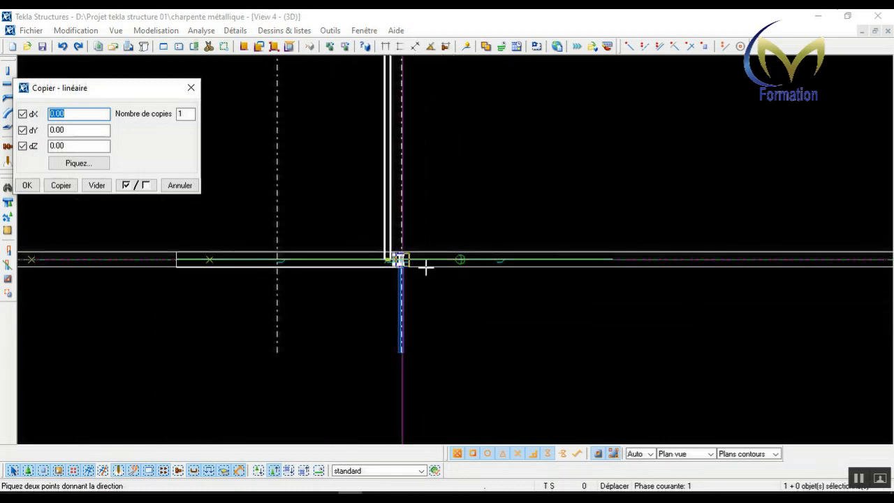
scroll(434, 274, down, 2)
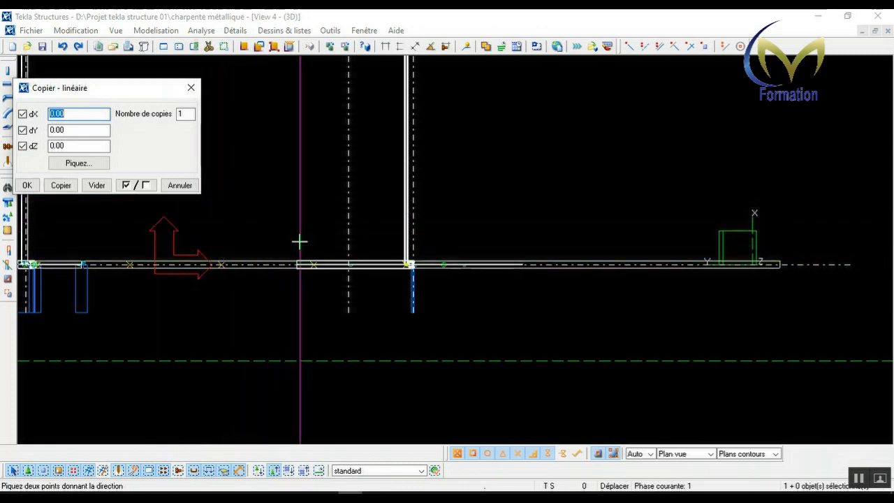
scroll(353, 264, up, 4)
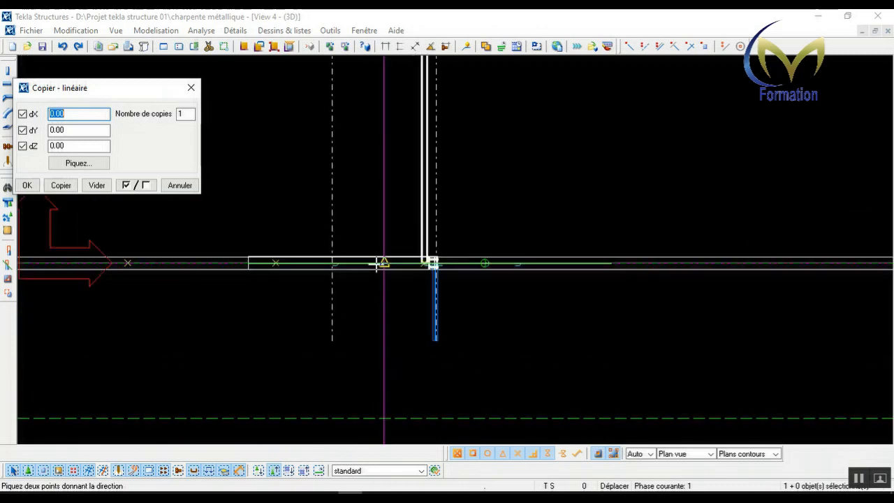
scroll(315, 263, up, 4)
scroll(519, 256, up, 2)
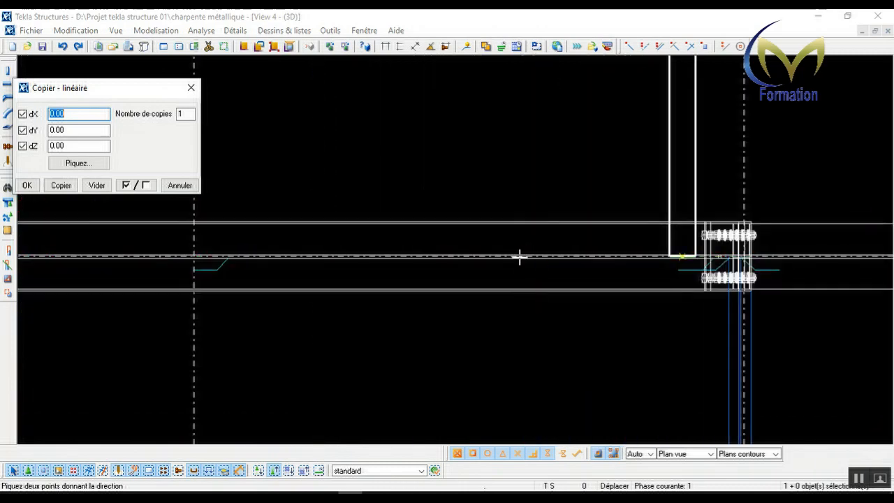
scroll(652, 266, up, 5)
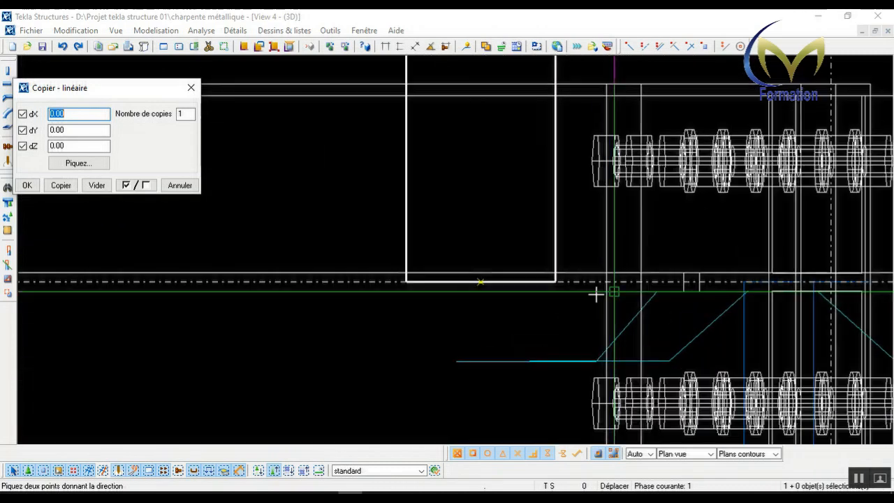
click(480, 282)
Step: Pick the midpoint of the purlin's opposite end on the axis 2 rafter to set the copy offset to 6000 in dY
scroll(469, 353, down, 8)
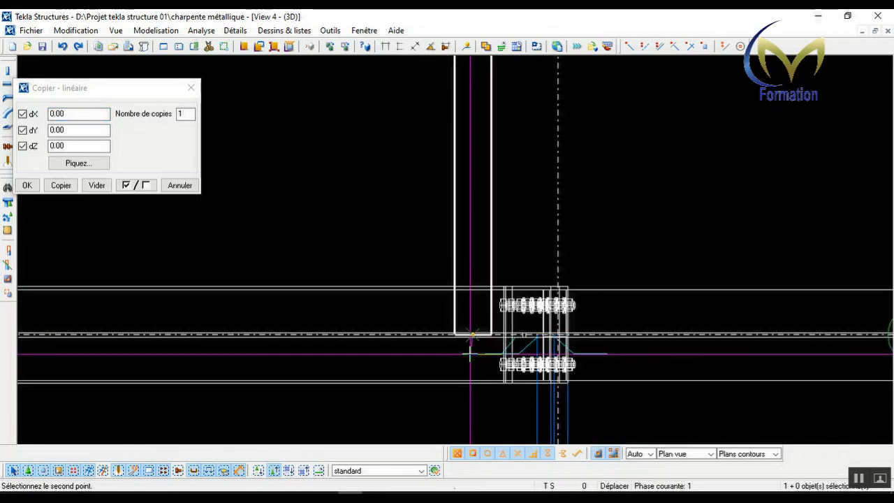
scroll(470, 355, down, 6)
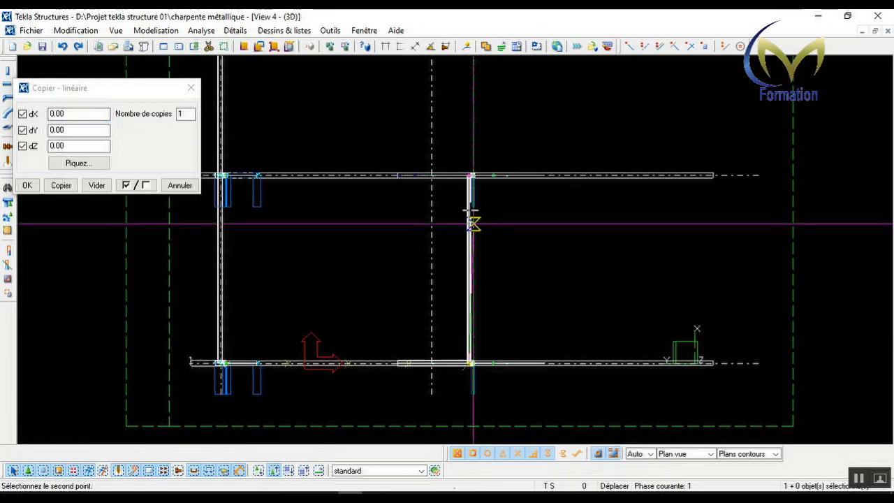
scroll(464, 179, up, 5)
scroll(467, 175, down, 5)
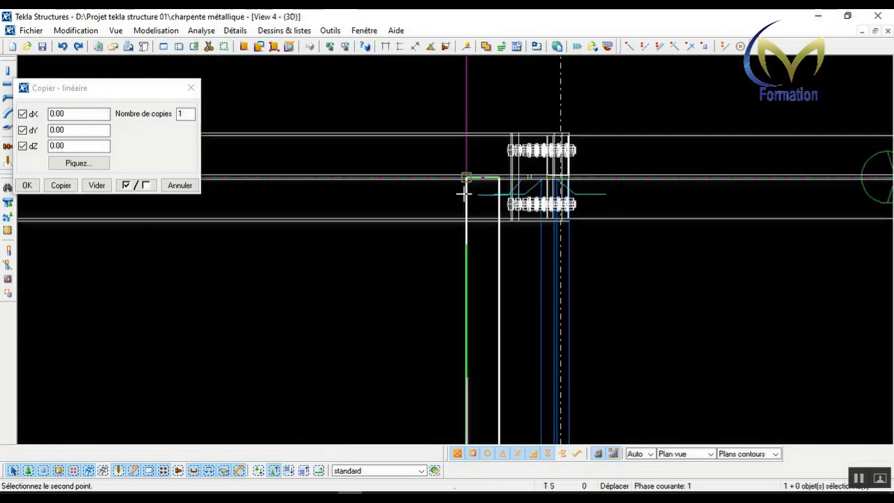
scroll(482, 167, up, 4)
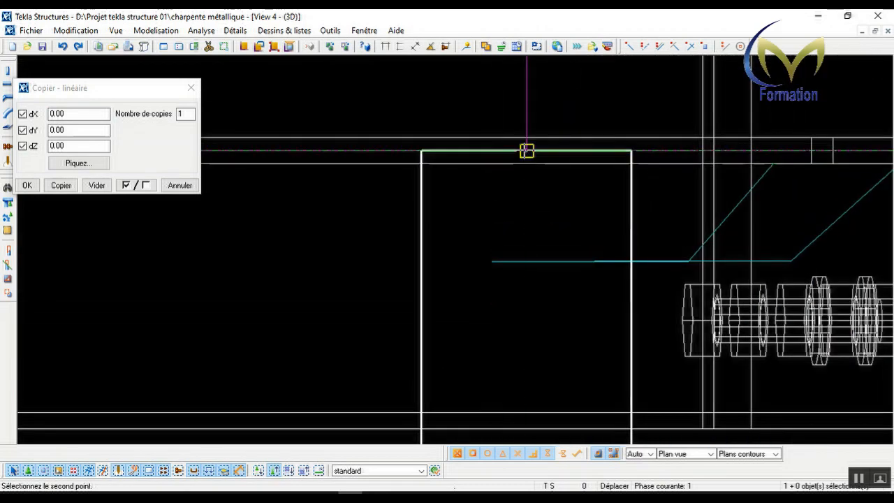
click(526, 151)
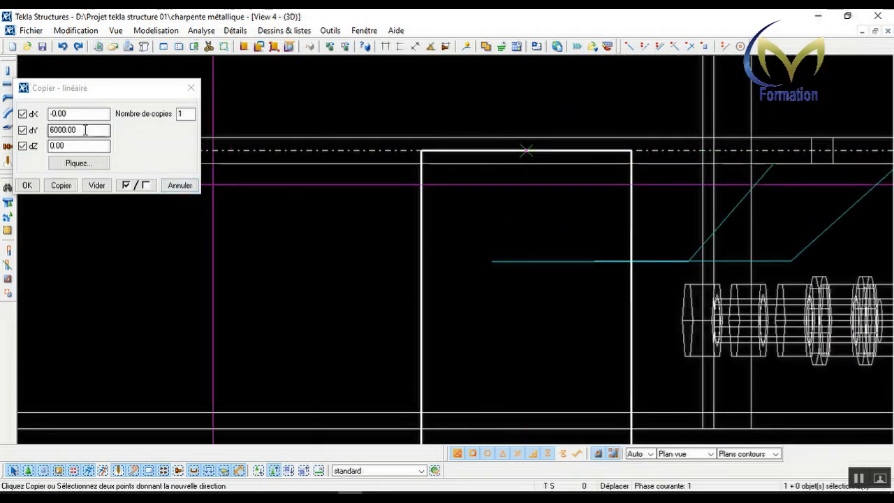
Step: Create 4 linear copies of the ridge purlin along the remaining bays, end the copy command and redraw the view
scroll(354, 265, down, 2)
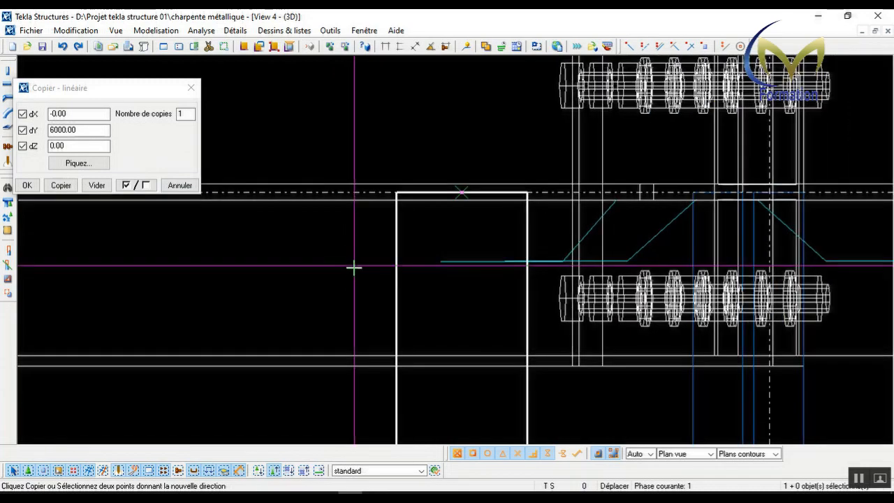
scroll(354, 265, down, 5)
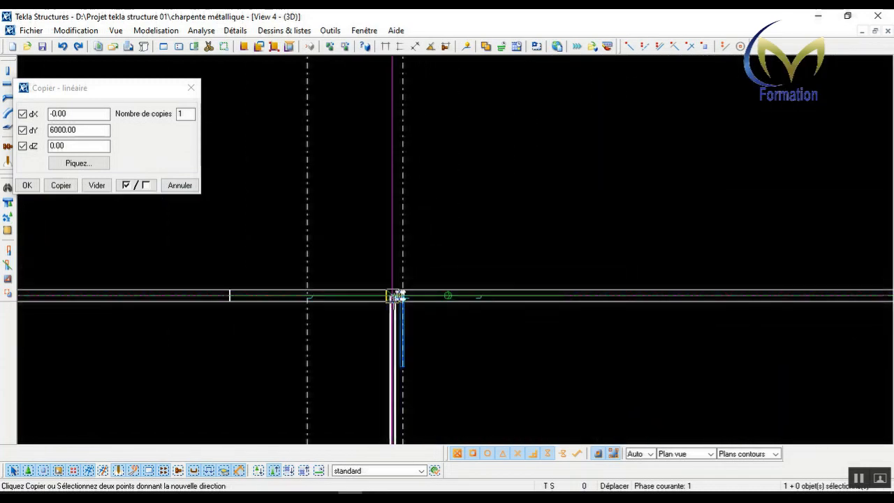
scroll(396, 296, down, 6)
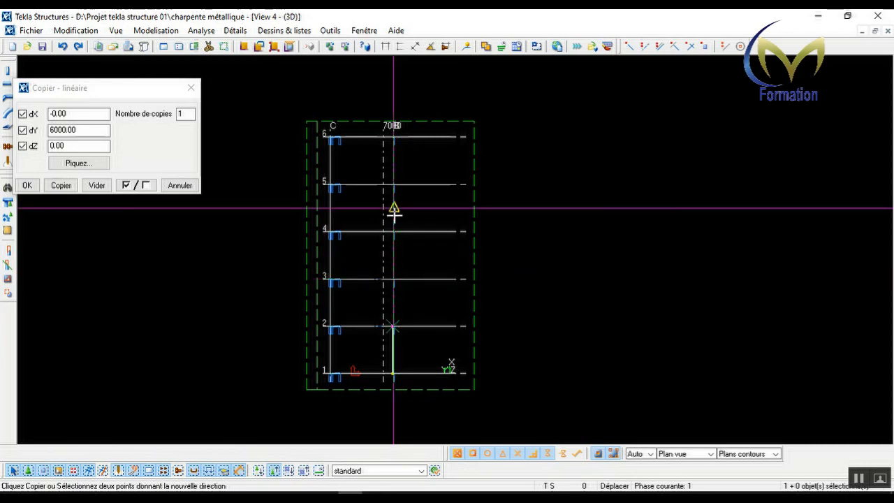
click(185, 113)
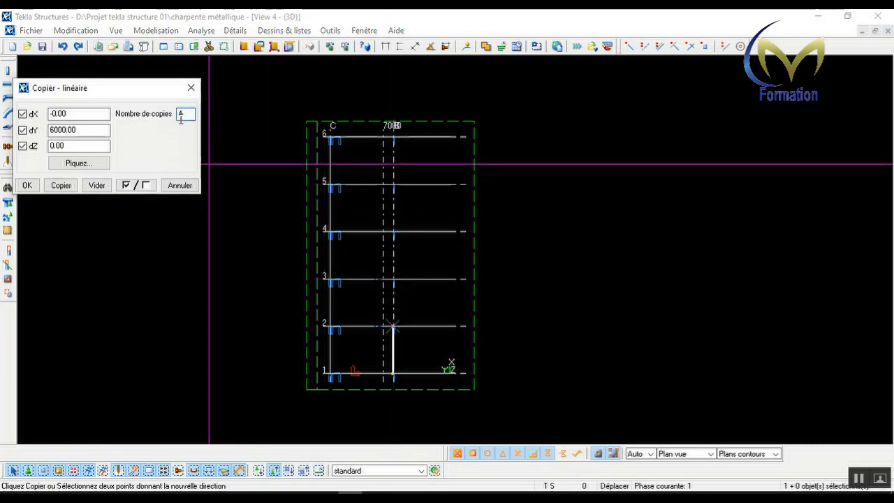
click(59, 188)
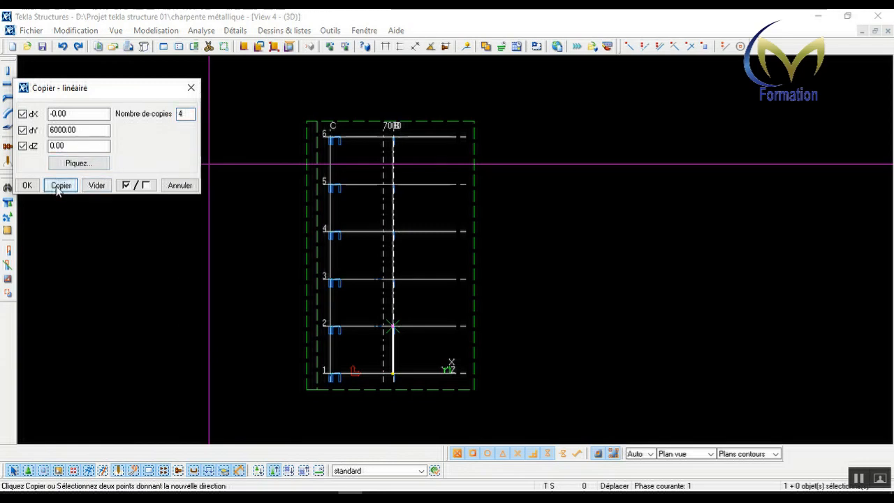
click(28, 185)
right_click(128, 183)
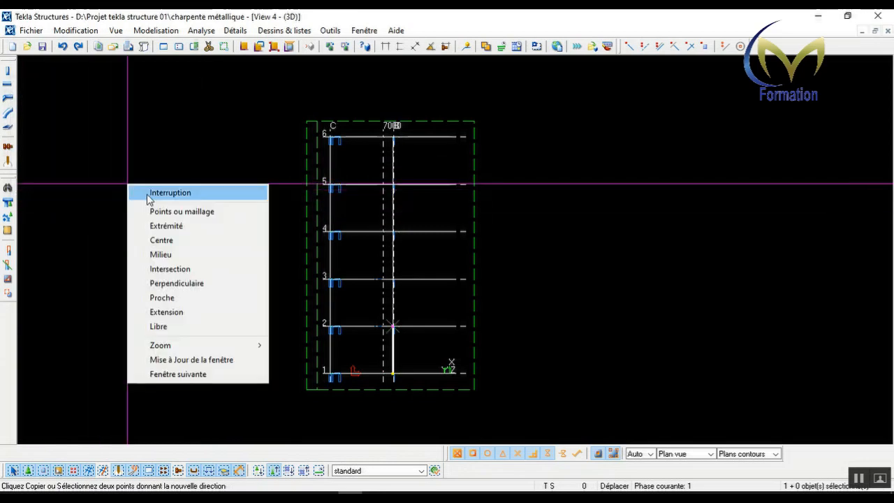
click(152, 196)
right_click(178, 224)
right_click(145, 248)
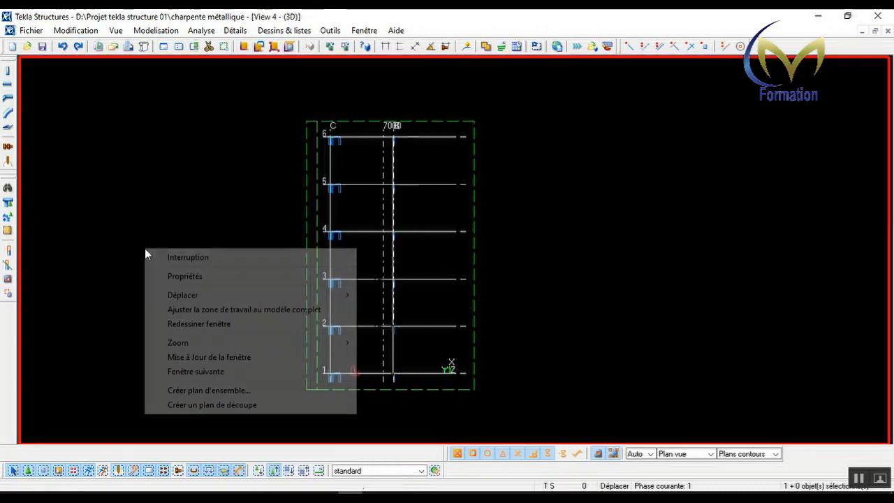
click(193, 323)
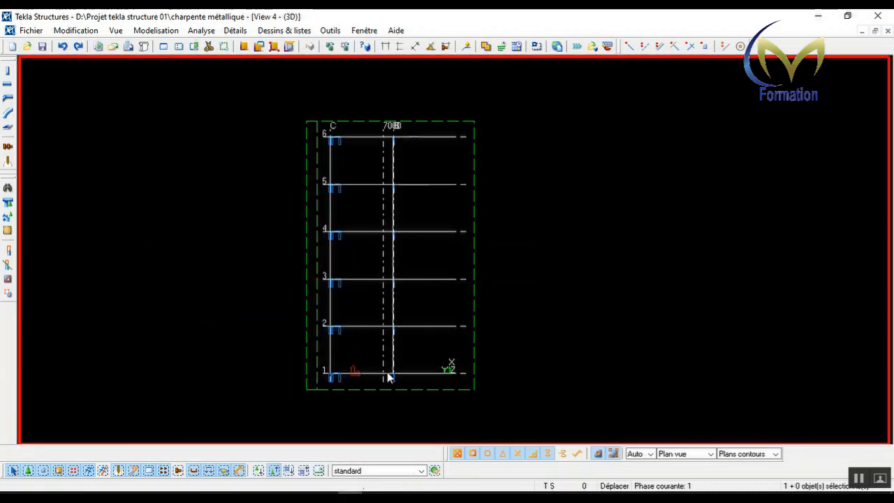
scroll(395, 375, up, 6)
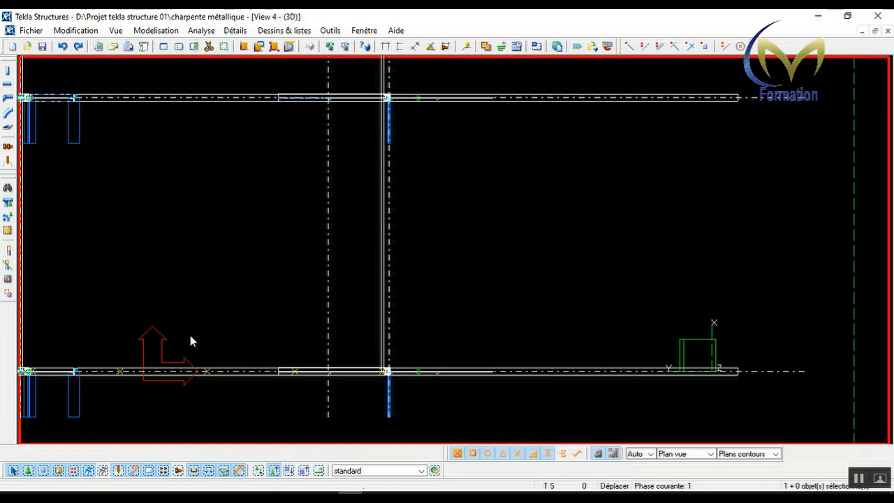
scroll(370, 381, up, 8)
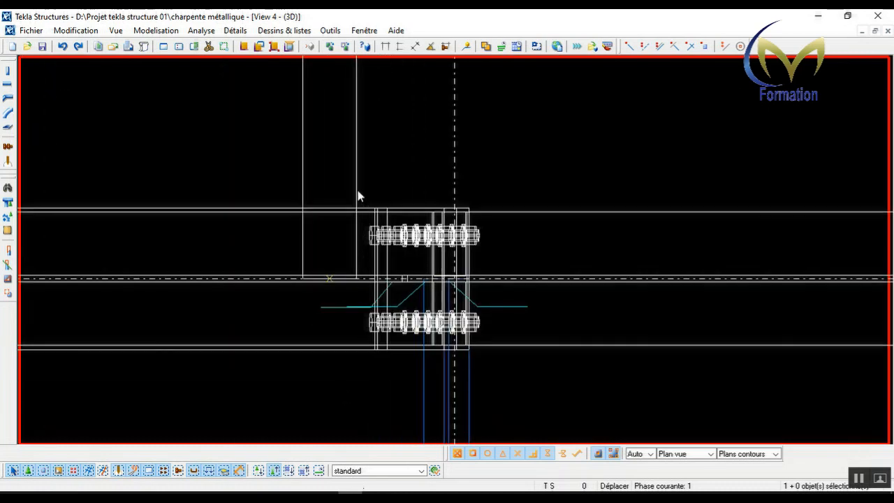
click(356, 193)
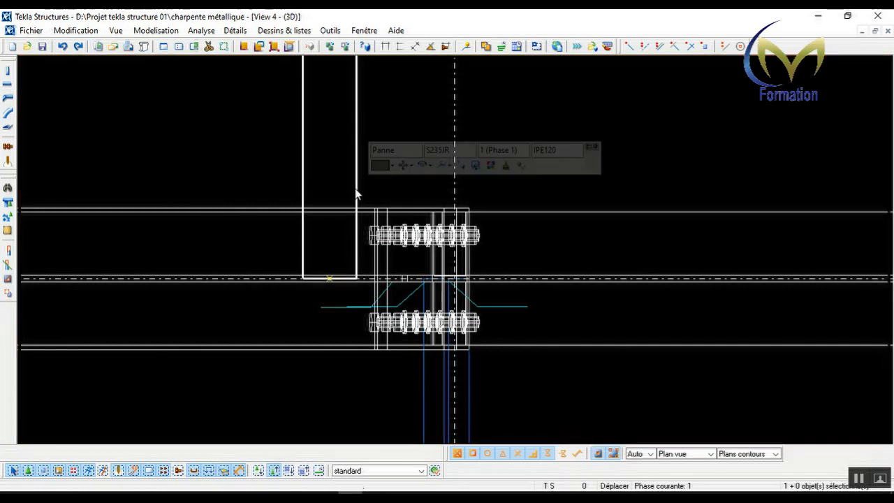
right_click(356, 193)
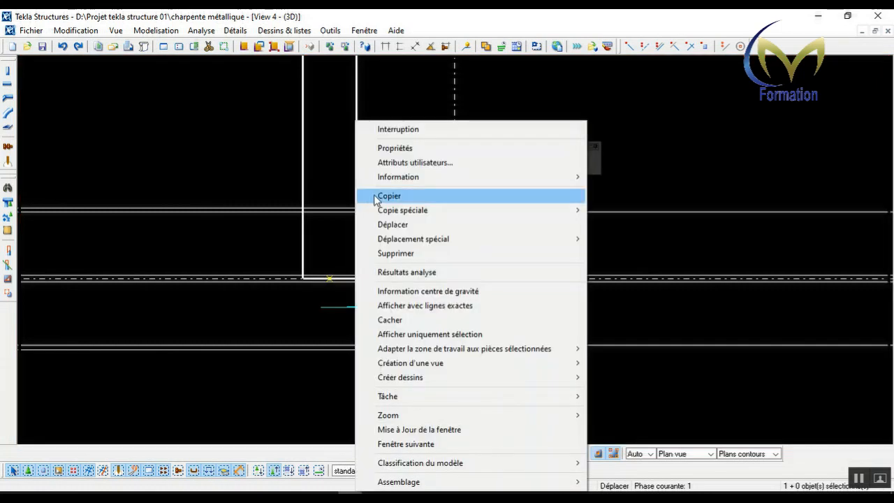
click(402, 225)
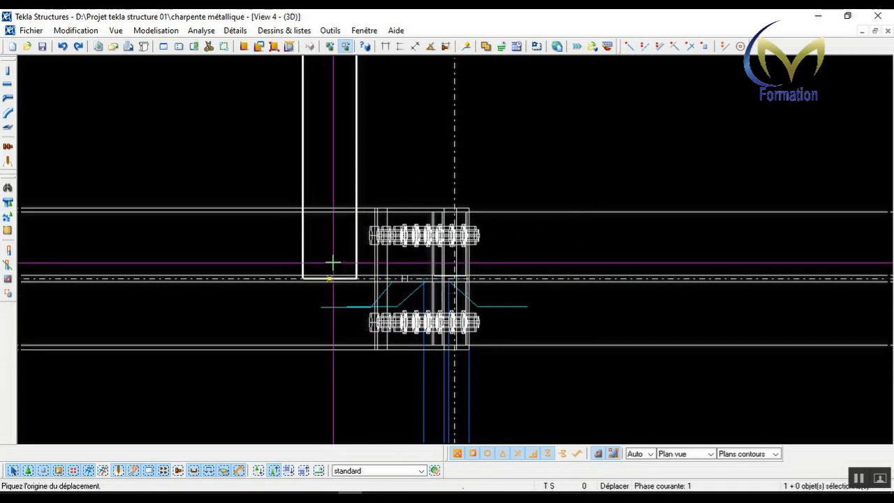
key(Escape)
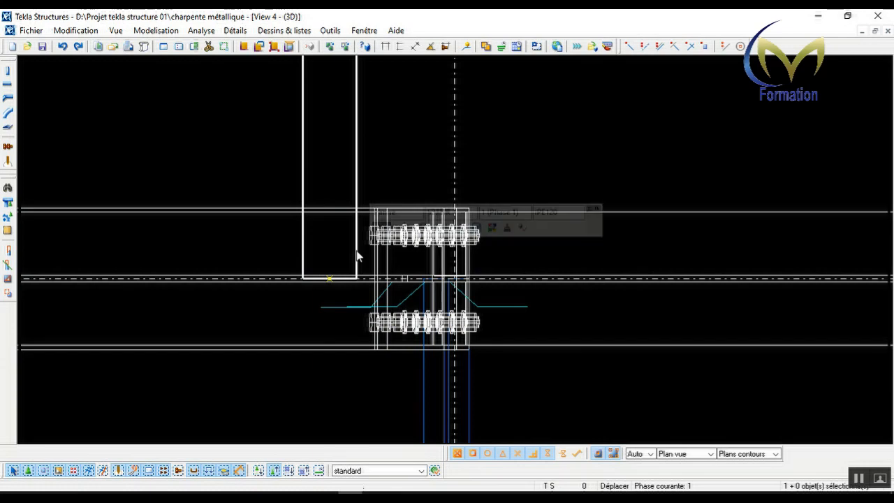
right_click(356, 250)
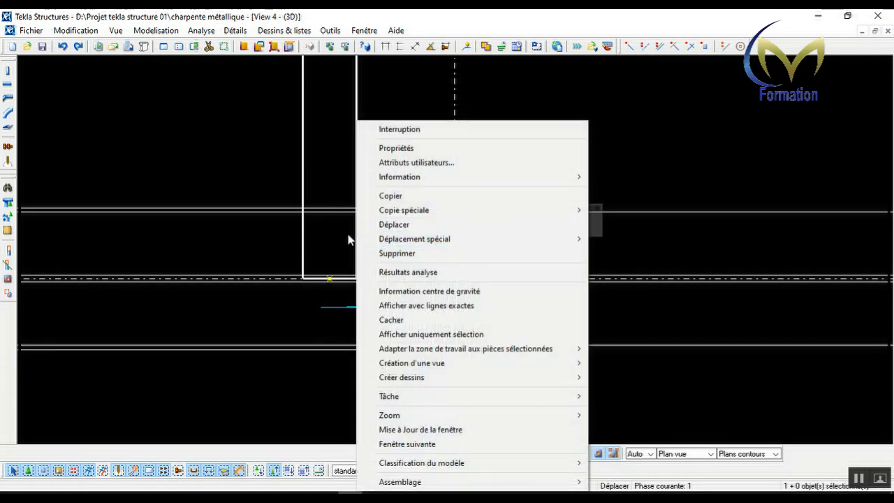
click(335, 246)
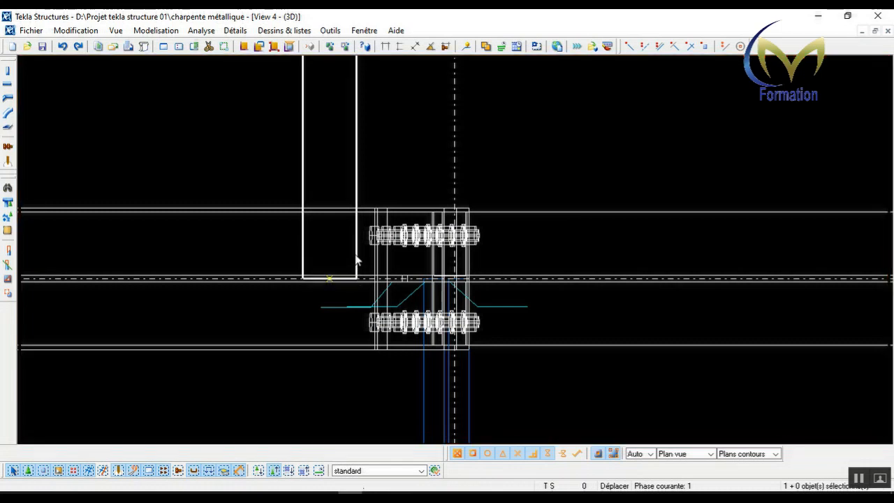
Step: Move the ridge purlin's end point at the axis 1 rafter perpendicularly to the rafter flange's outer edge and end the command
right_click(329, 280)
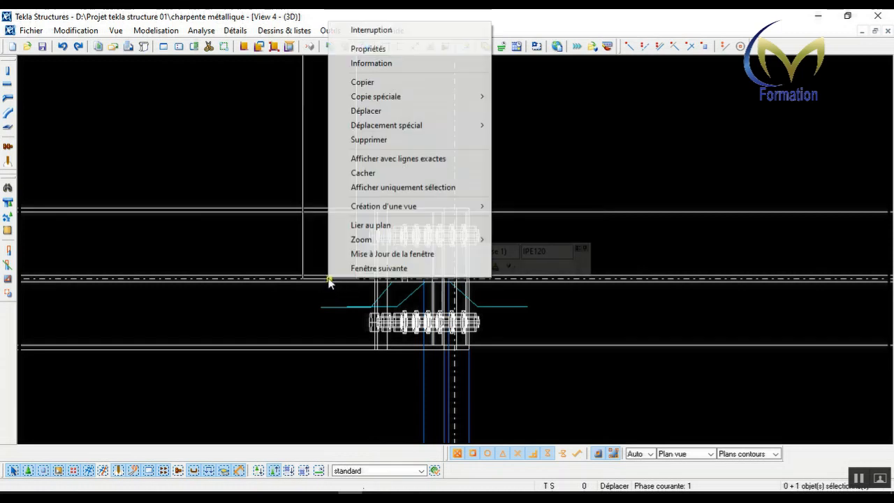
click(377, 110)
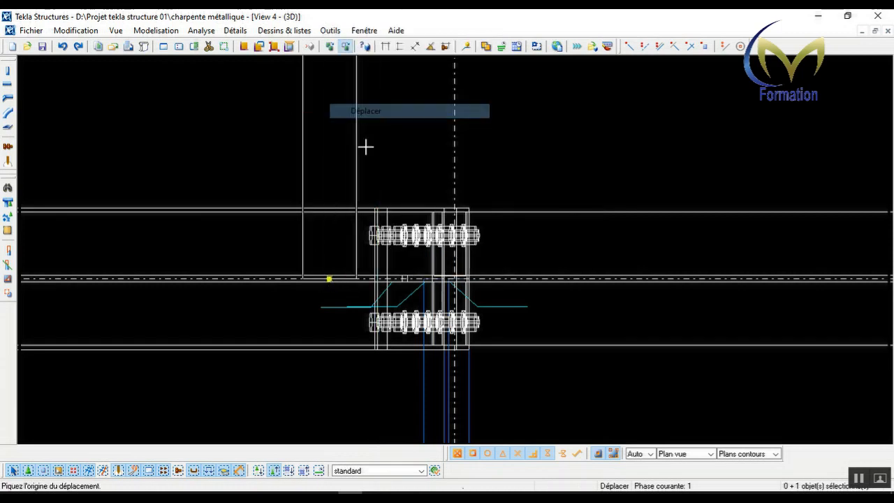
scroll(328, 277, up, 2)
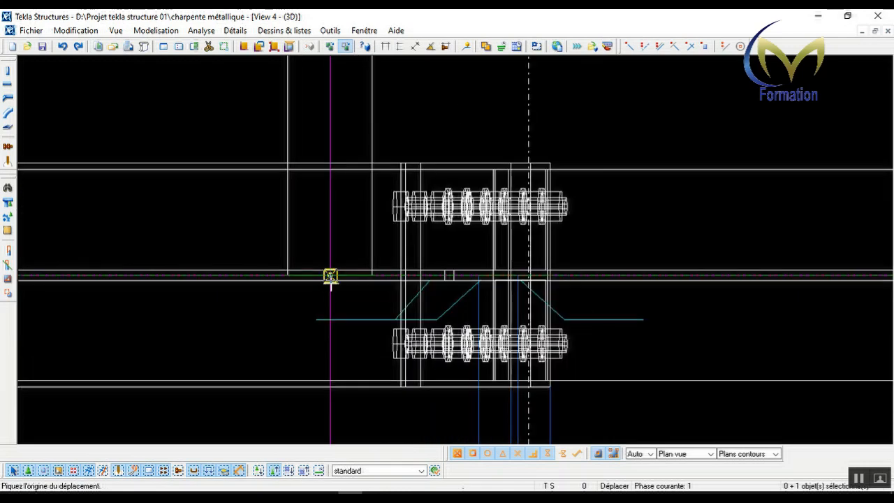
click(329, 275)
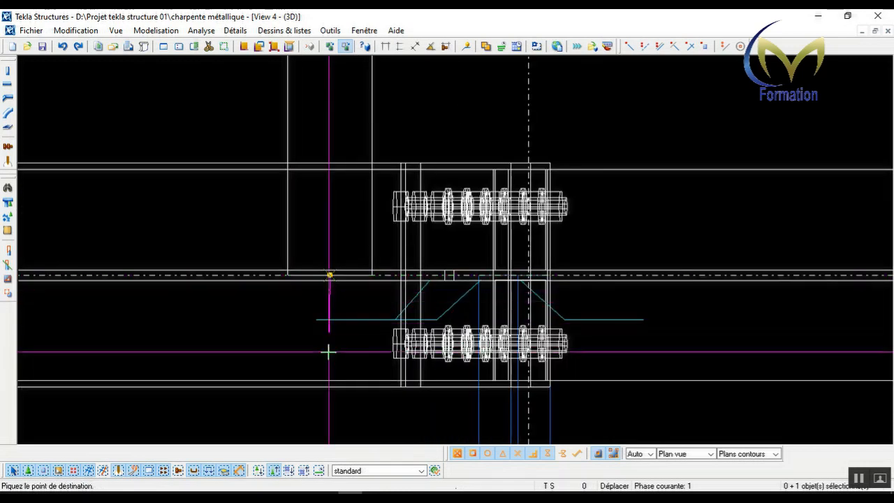
scroll(327, 389, up, 2)
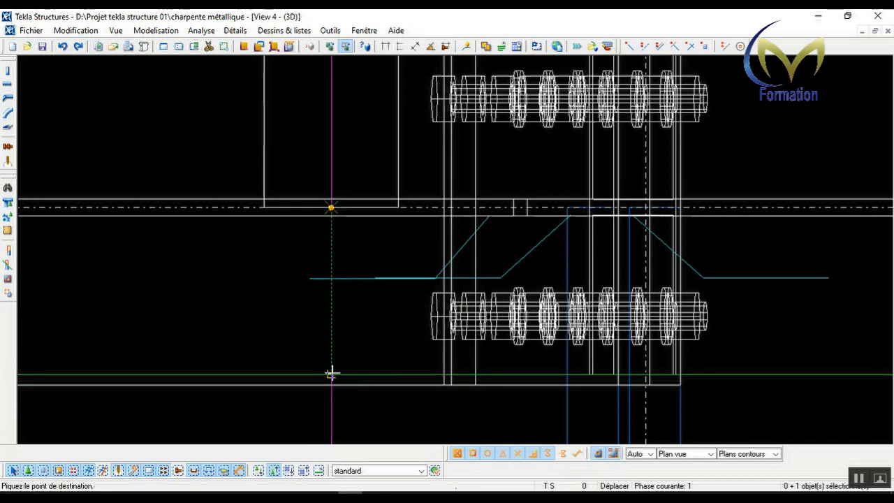
click(332, 374)
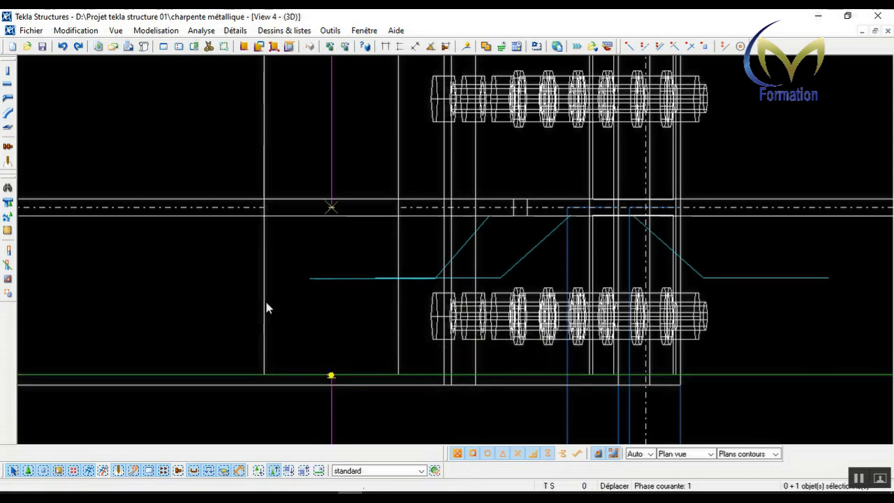
right_click(229, 280)
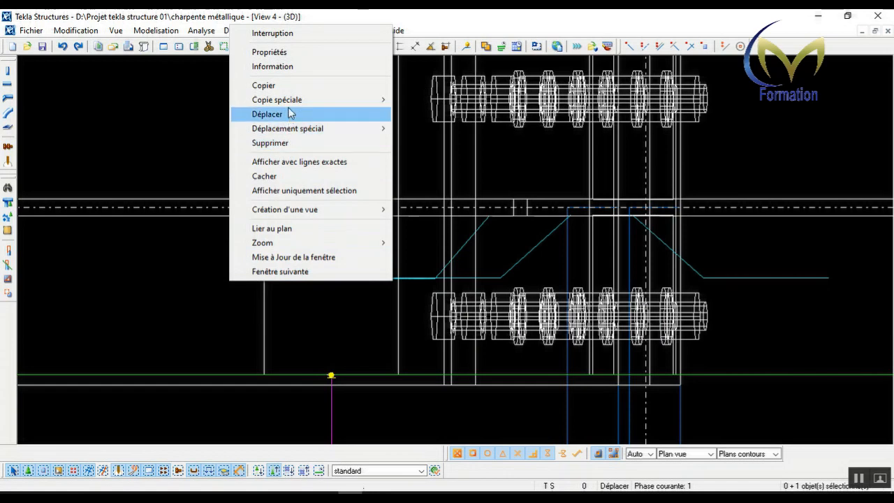
click(254, 34)
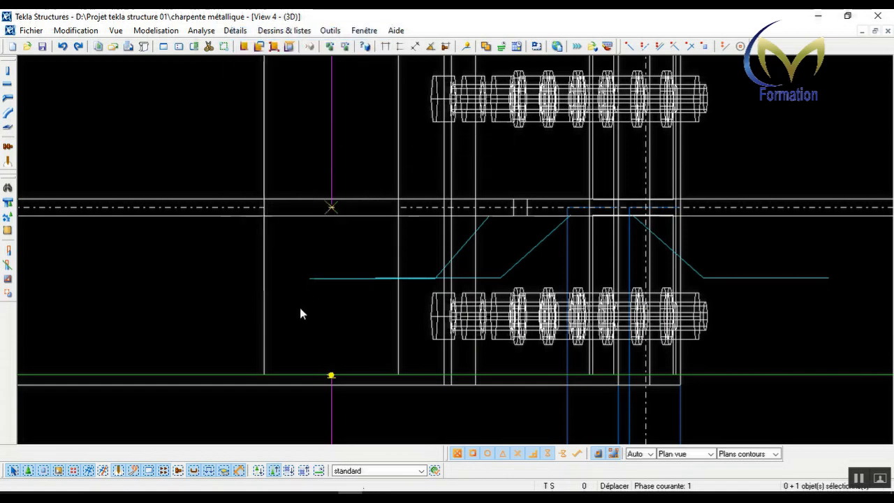
Step: Move the last ridge purlin's end point at the axis 6 rafter to the flange's outer edge and redraw the view
scroll(299, 345, down, 4)
scroll(297, 390, down, 8)
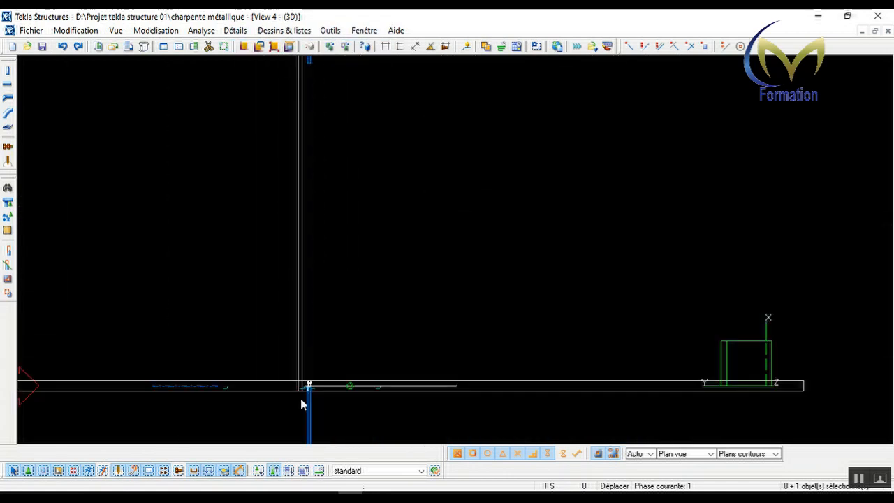
scroll(308, 327, down, 6)
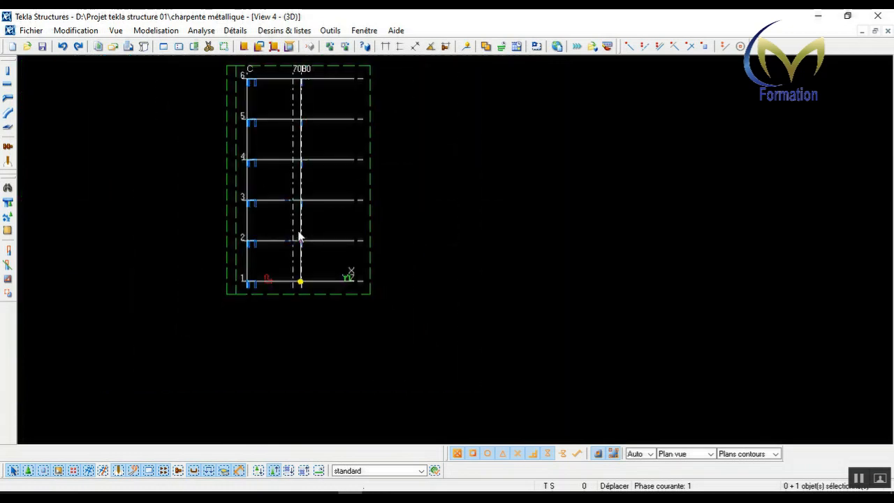
scroll(310, 98, up, 10)
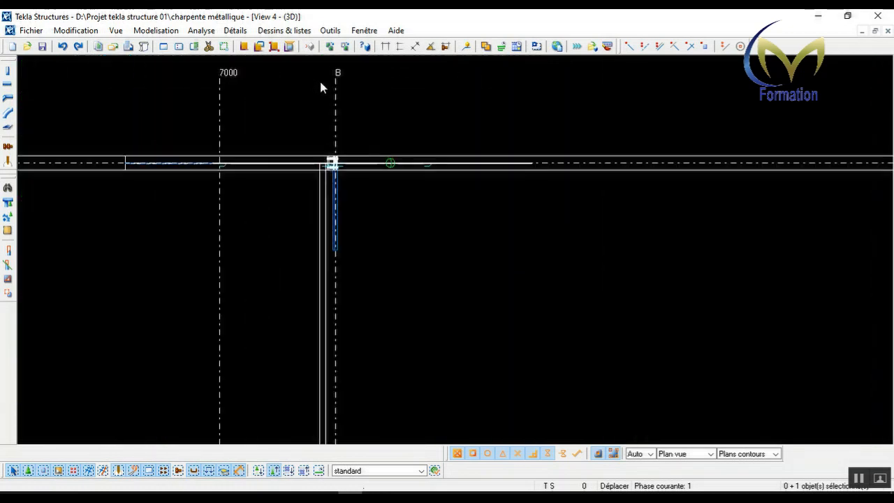
scroll(335, 171, up, 5)
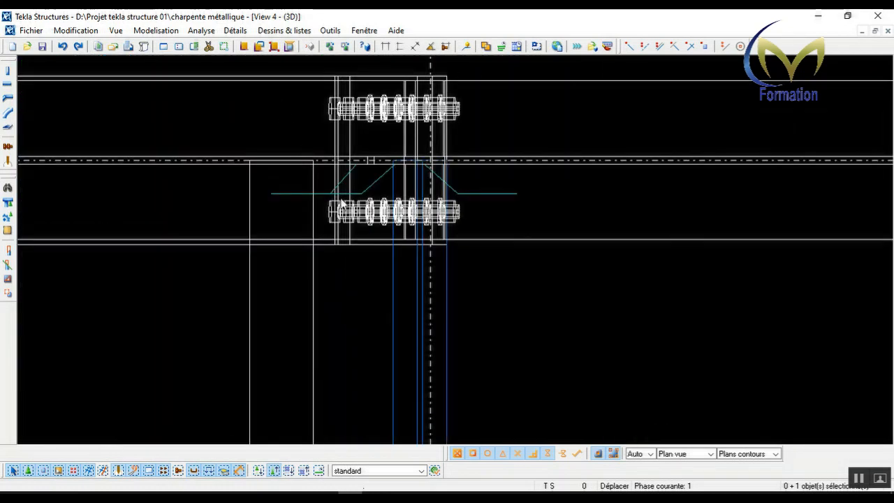
click(313, 183)
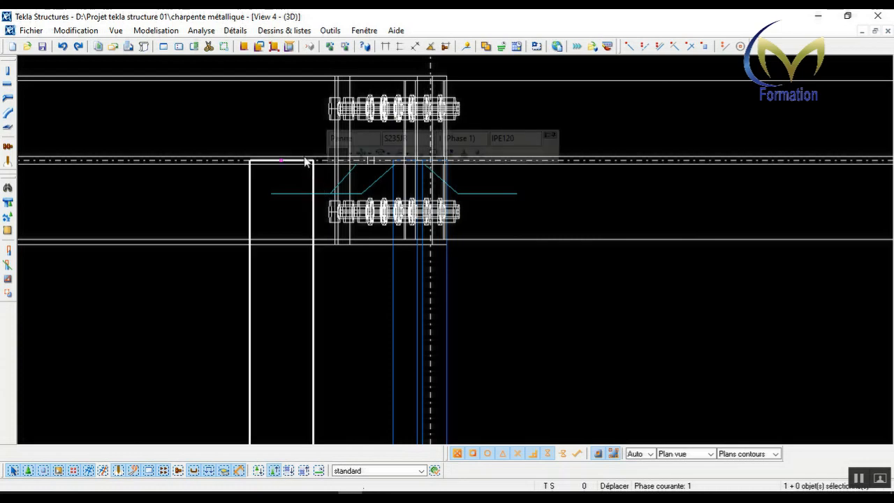
drag(273, 140, 294, 175)
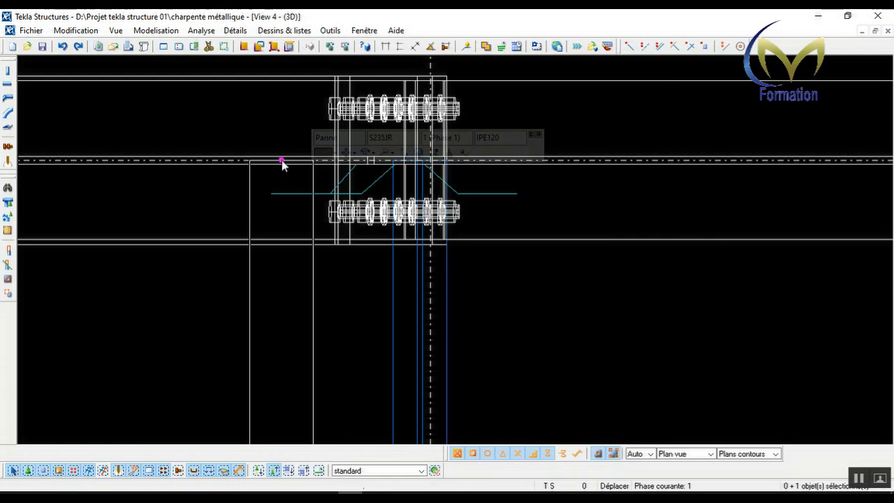
right_click(282, 162)
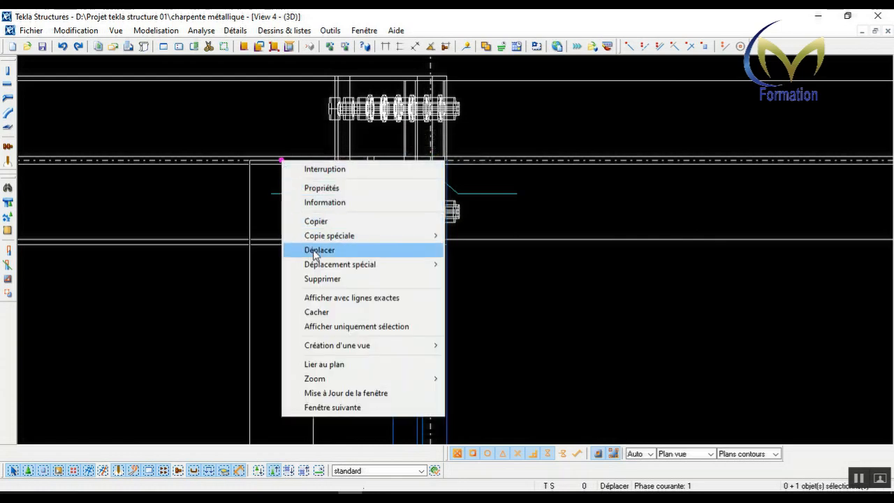
click(319, 249)
click(281, 160)
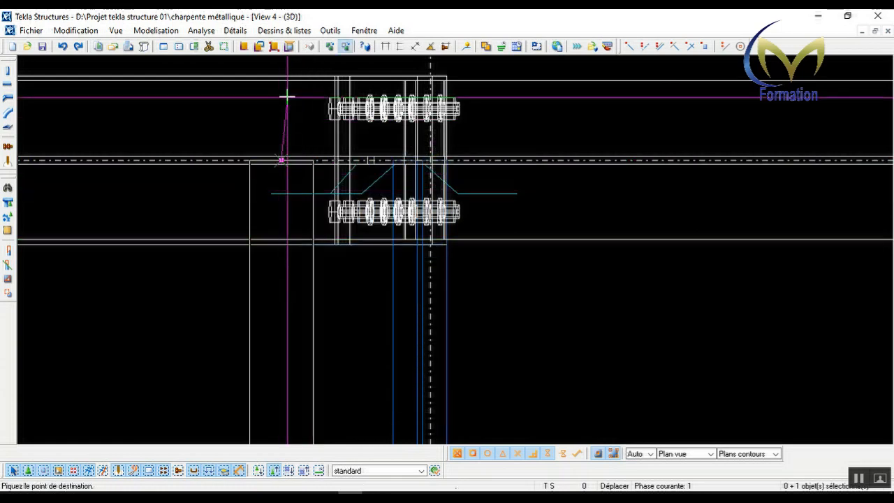
right_click(218, 121)
click(218, 127)
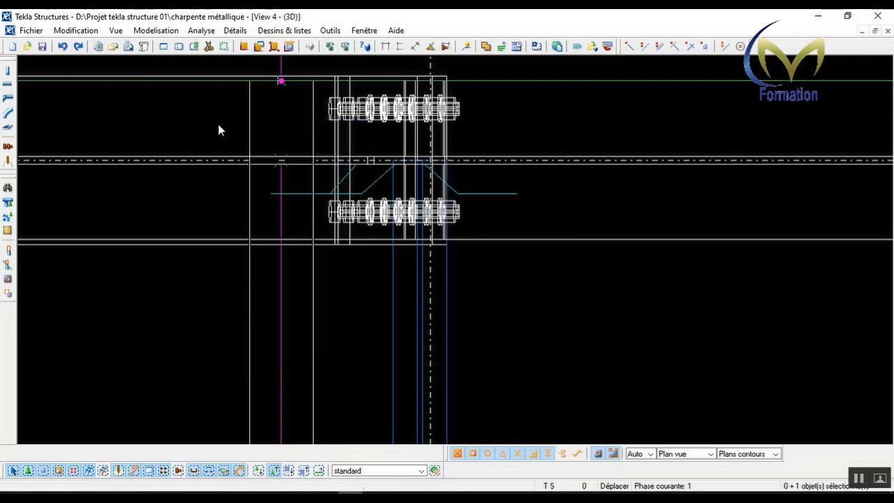
right_click(219, 126)
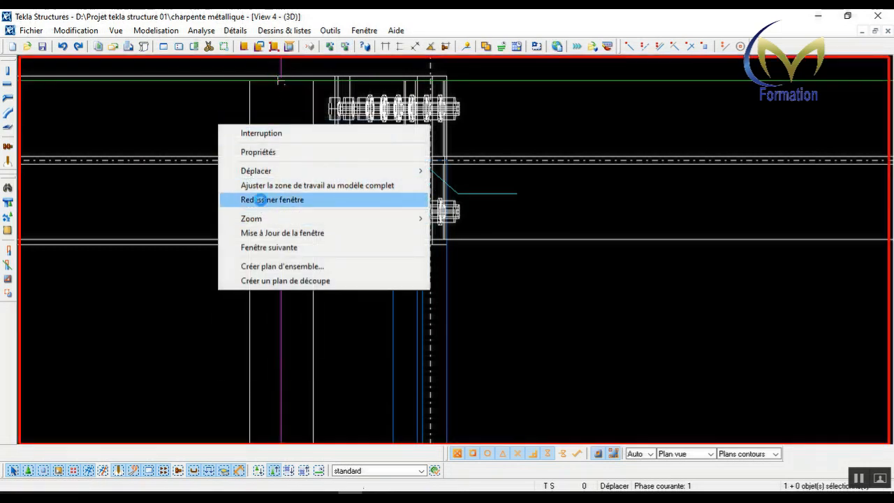
click(260, 200)
Step: Switch to View 1 - 3D and examine the ridge purlin's ends on both gable rafters from several angles
scroll(415, 274, down, 5)
scroll(424, 131, down, 2)
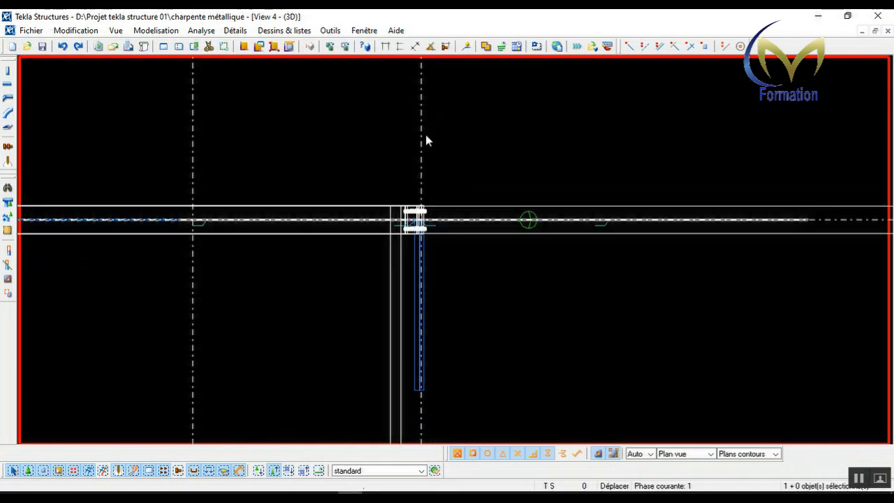
click(363, 30)
click(391, 107)
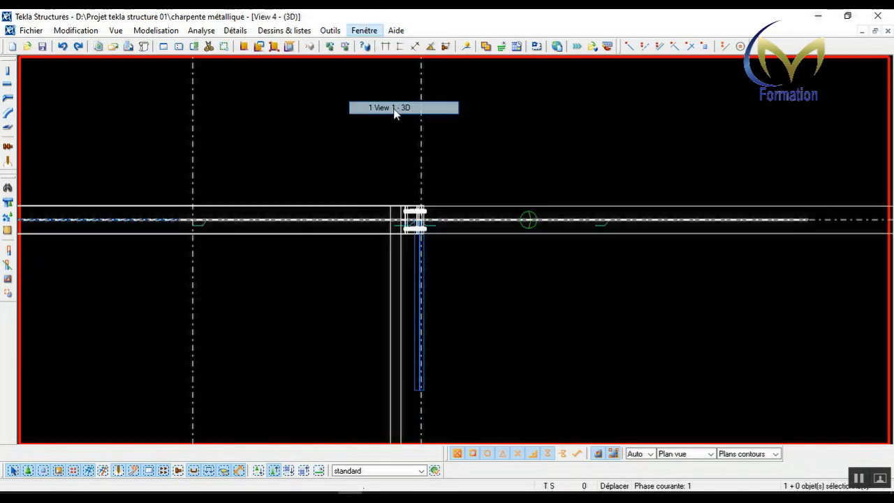
right_click(376, 121)
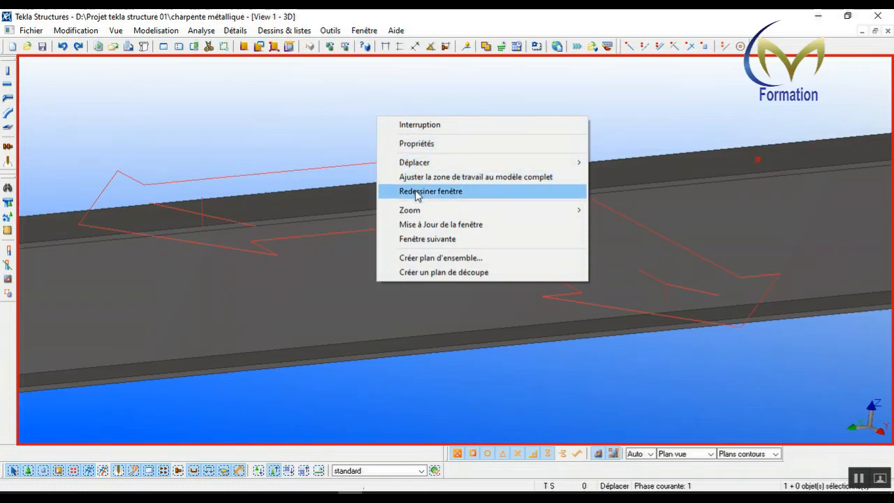
click(416, 178)
scroll(335, 144, up, 10)
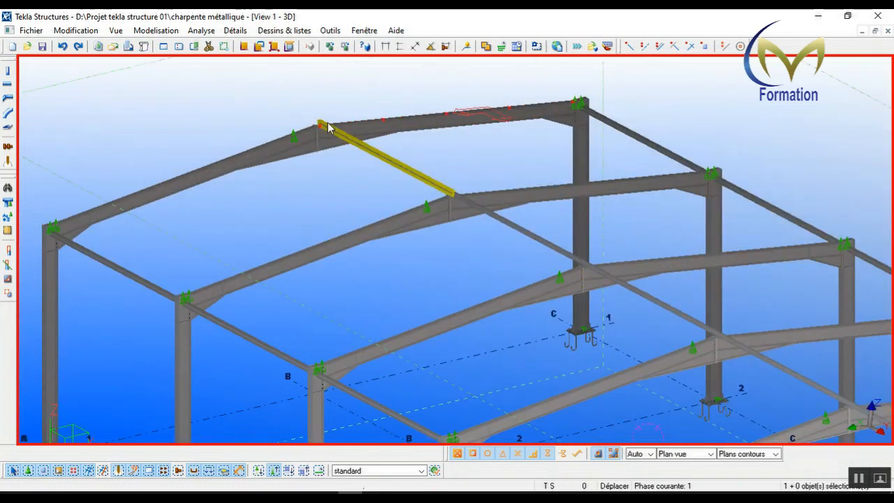
scroll(320, 128, up, 8)
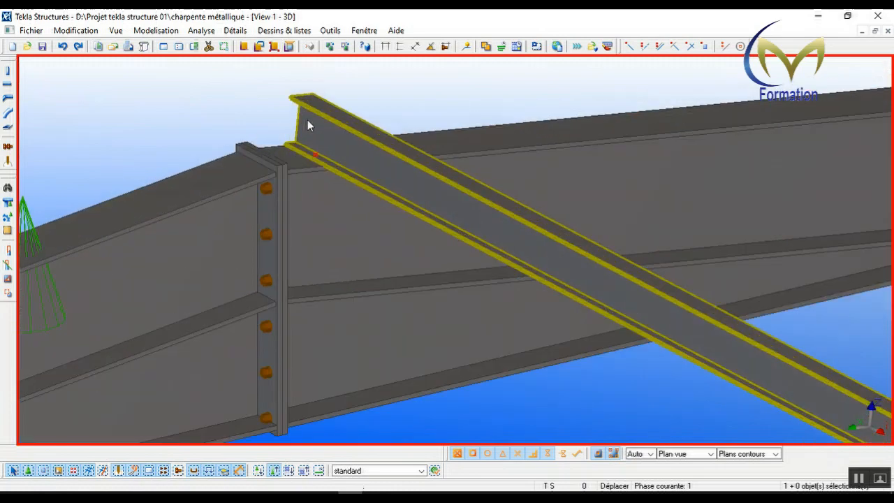
scroll(293, 147, down, 3)
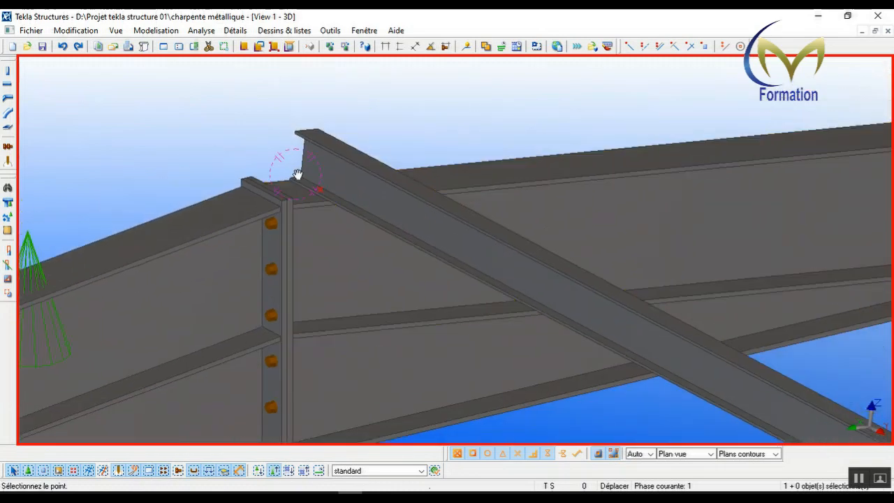
ctrl+middle_drag(297, 173, 682, 125)
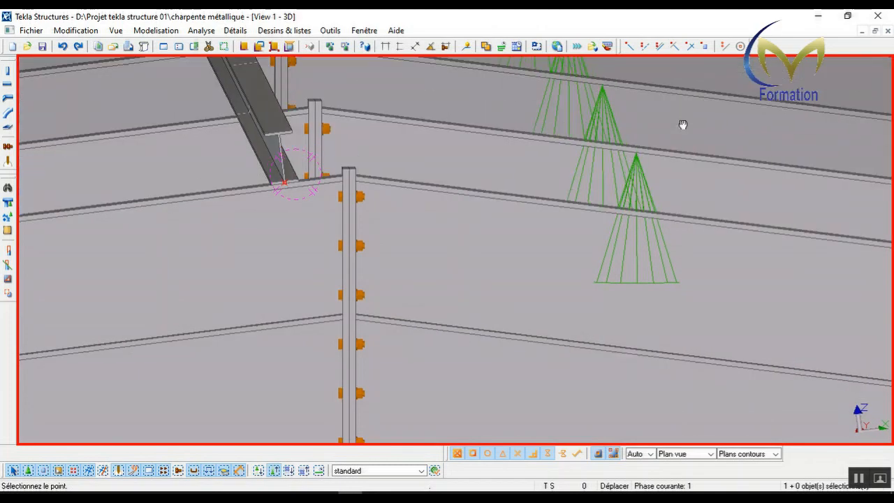
scroll(514, 208, down, 6)
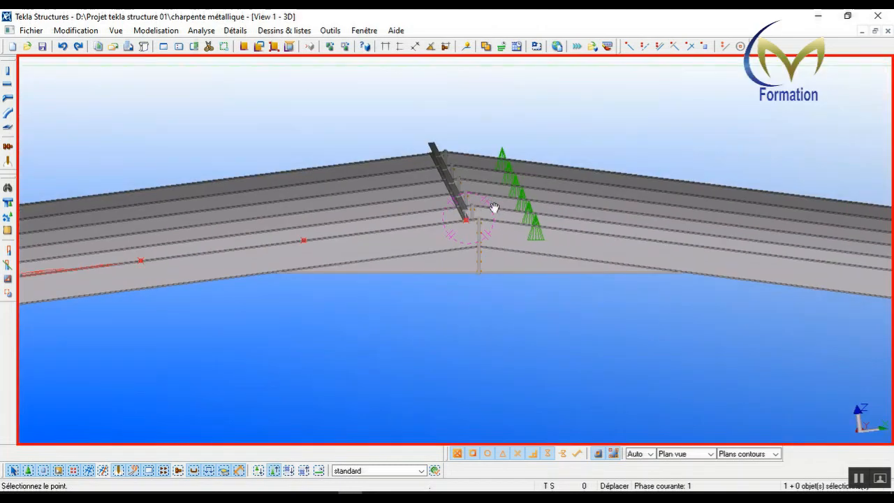
ctrl+middle_drag(494, 217, 407, 231)
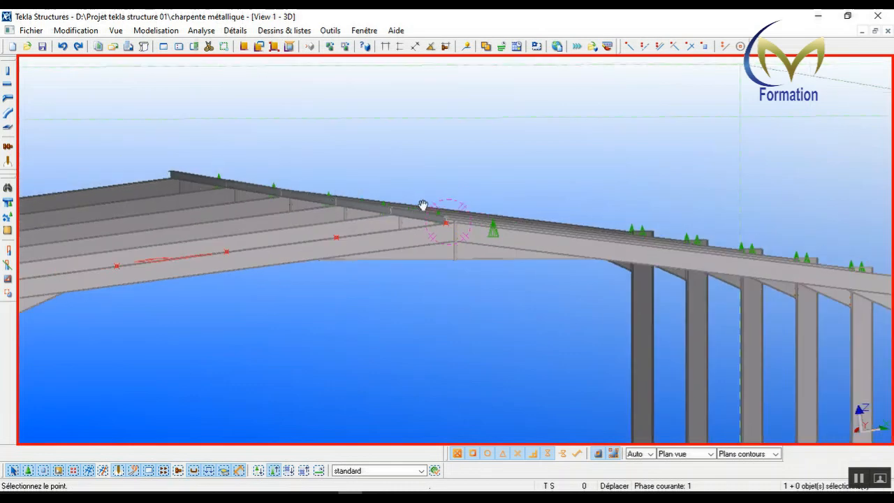
Step: Return to the roof slope view, View 4 (3D), interrupt the active command and redraw the view
click(362, 32)
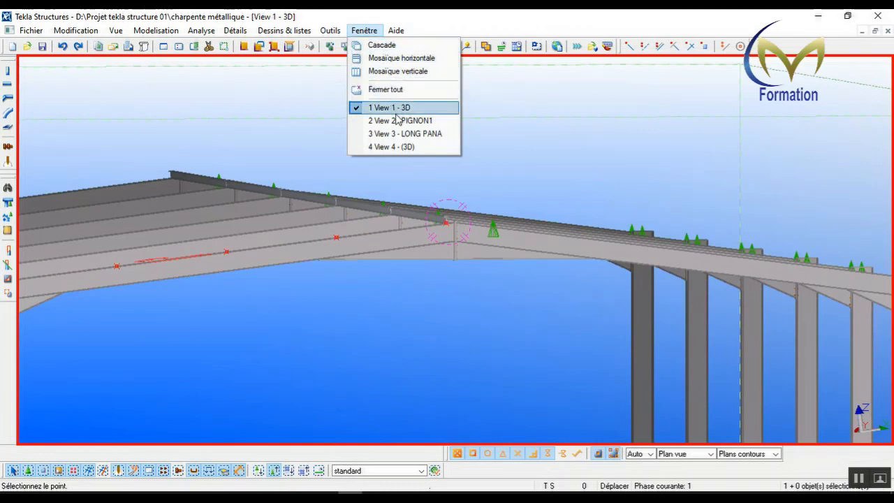
click(403, 148)
right_click(335, 127)
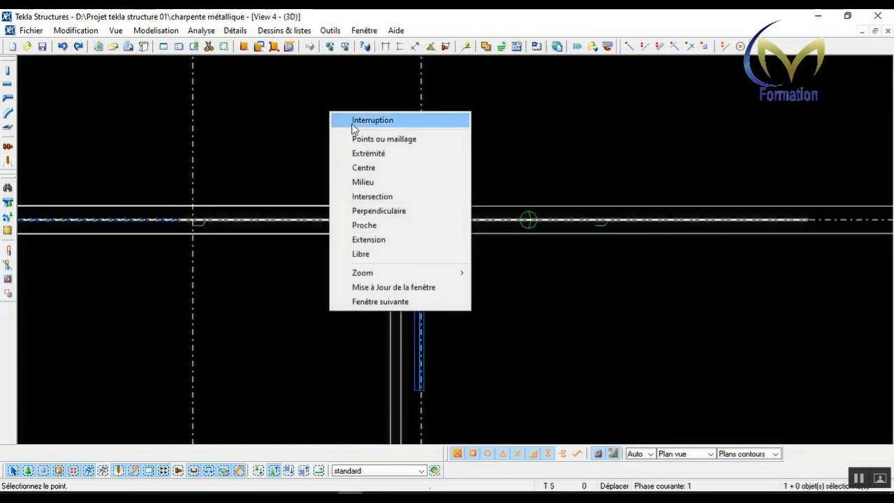
click(357, 121)
right_click(356, 124)
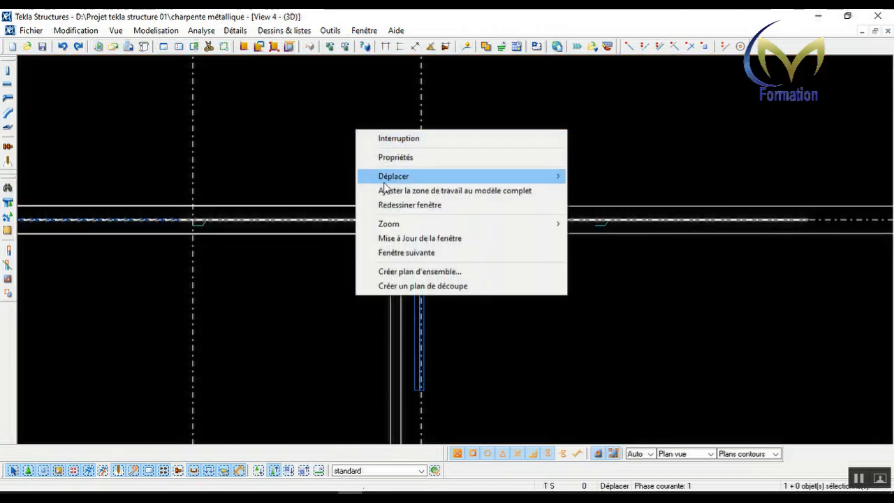
click(389, 202)
Step: Select all five IPE120 ridge purlin segments running from axis 1 to axis 6
scroll(389, 217, down, 5)
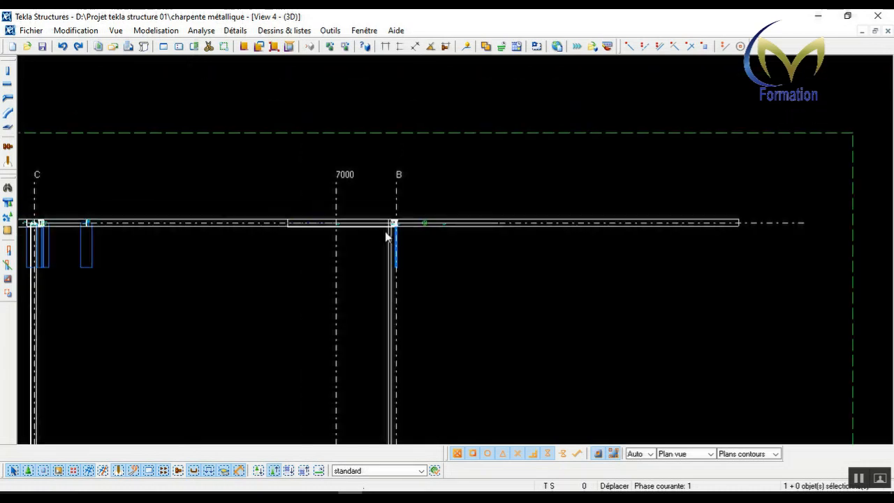
scroll(381, 180, down, 5)
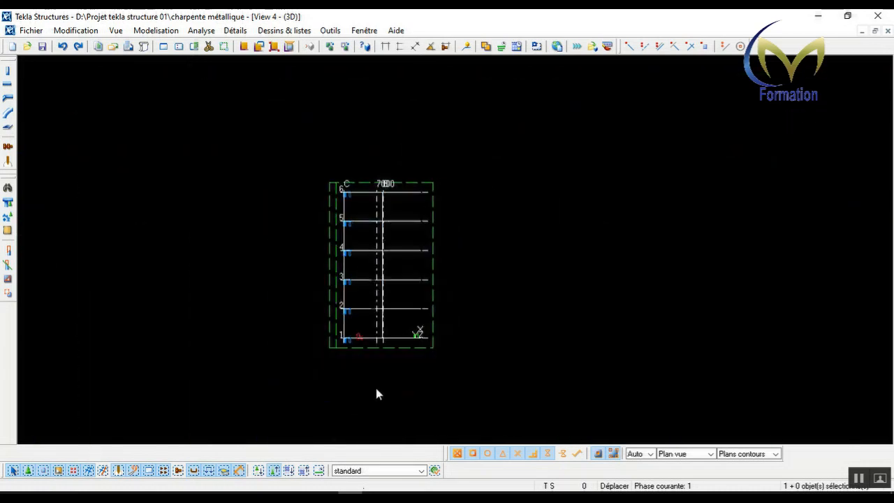
scroll(384, 303, up, 3)
scroll(384, 304, up, 6)
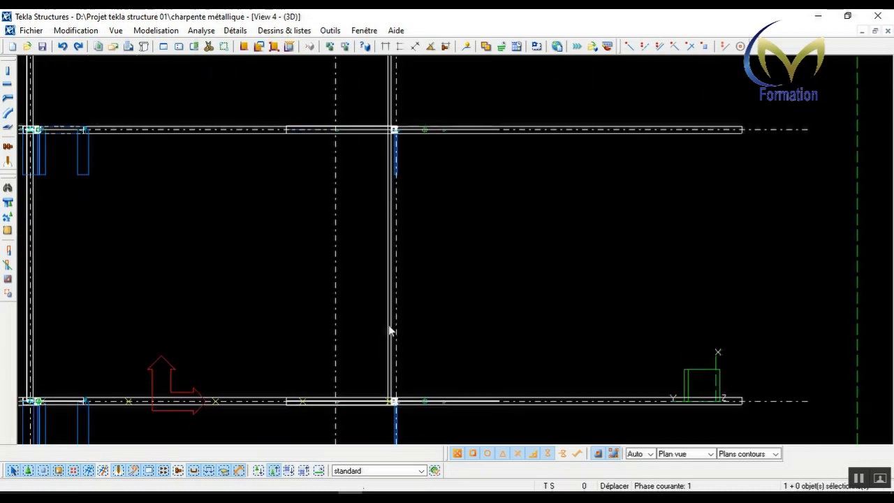
click(390, 336)
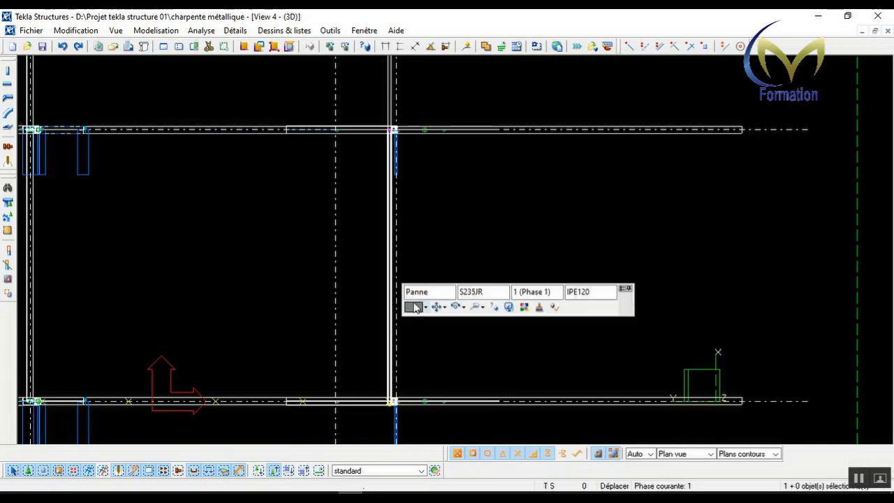
scroll(370, 178, down, 4)
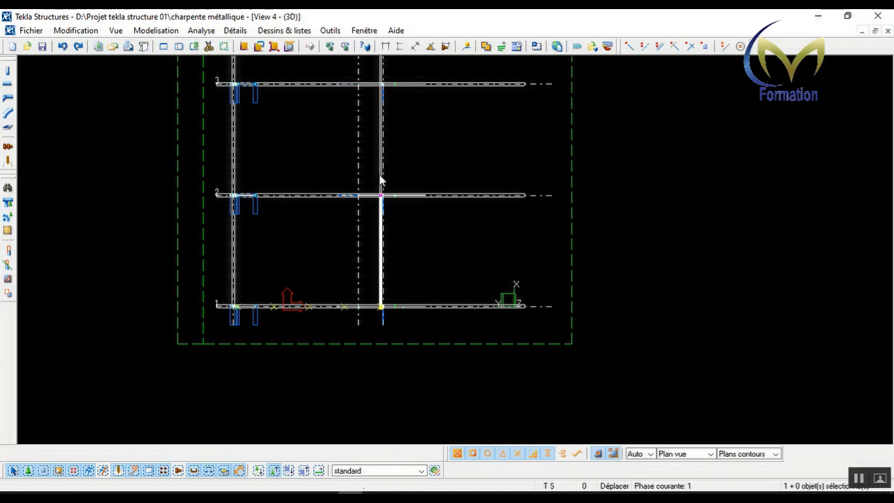
scroll(383, 189, down, 3)
scroll(379, 144, up, 7)
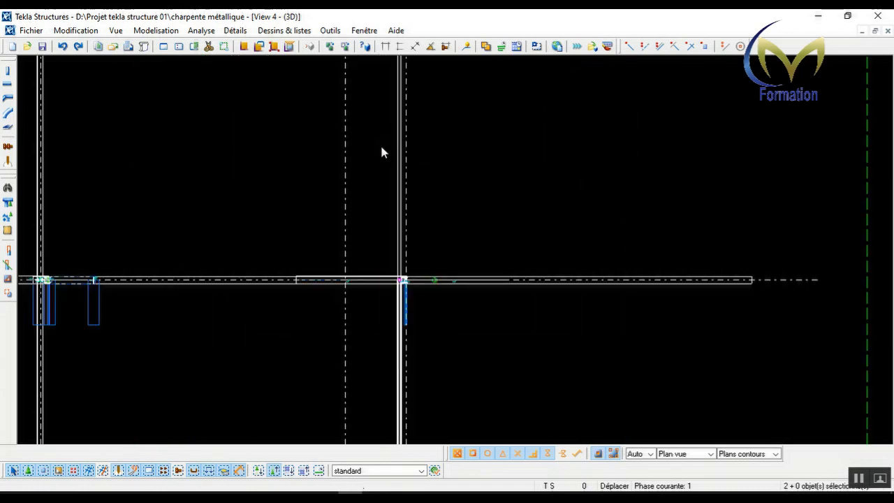
scroll(410, 237, down, 3)
scroll(411, 251, up, 5)
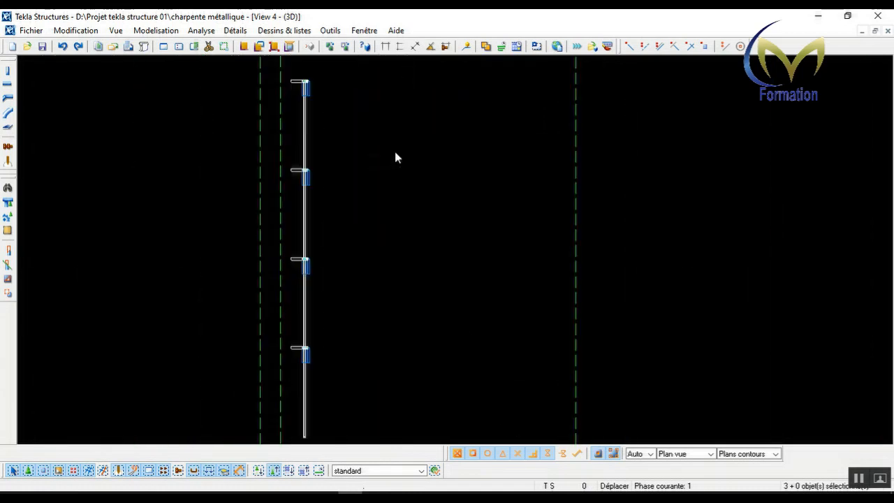
ctrl+click(488, 289)
scroll(482, 305, down, 4)
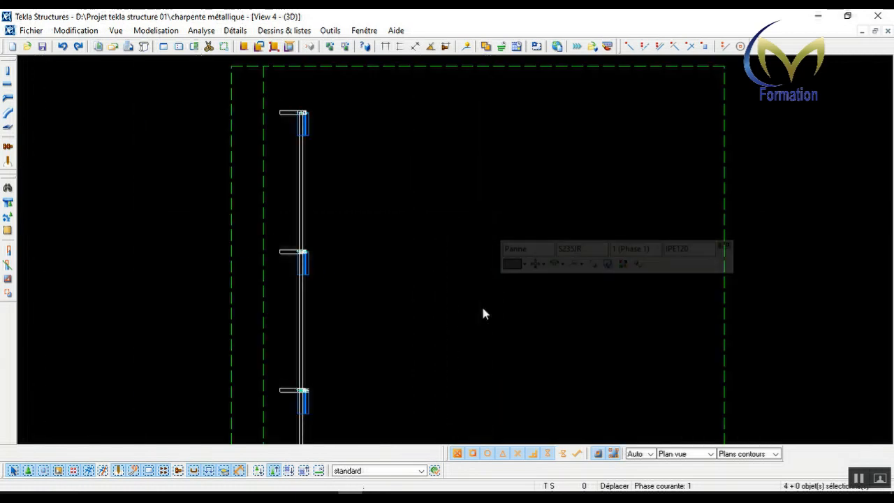
scroll(491, 168, up, 4)
ctrl+click(475, 206)
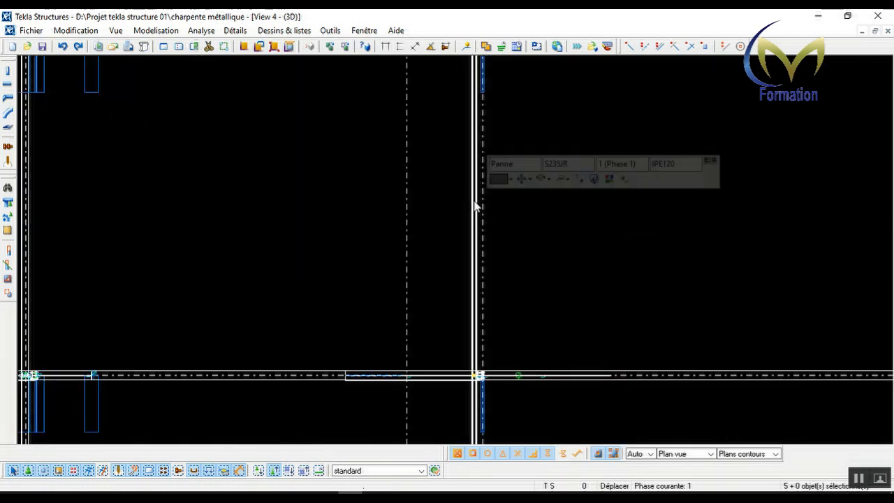
scroll(477, 205, down, 5)
scroll(478, 169, down, 8)
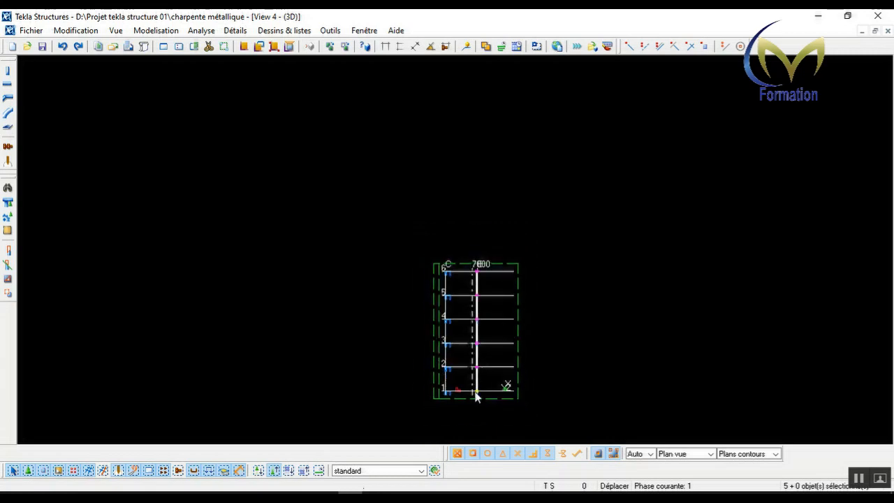
Step: Start a linear special copy of the selected purlins, taking its direction from two consecutive purlin points on the axis 1 rafter towards the eave
scroll(475, 395, up, 10)
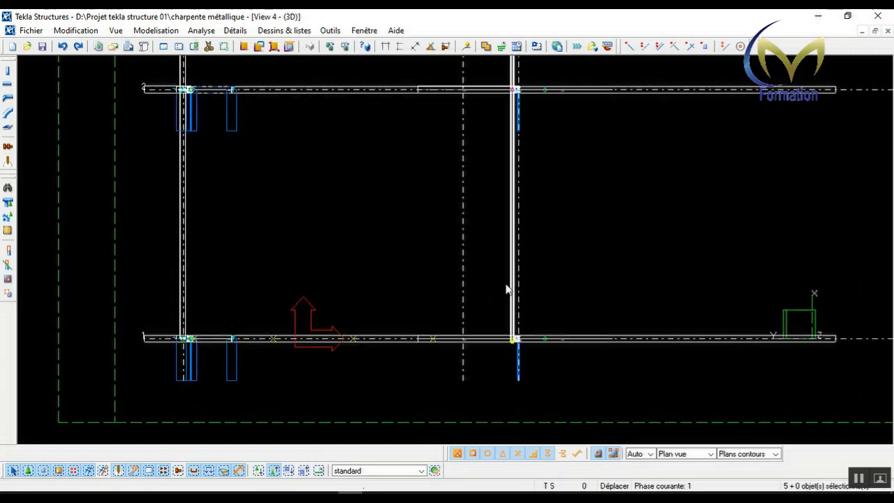
right_click(512, 298)
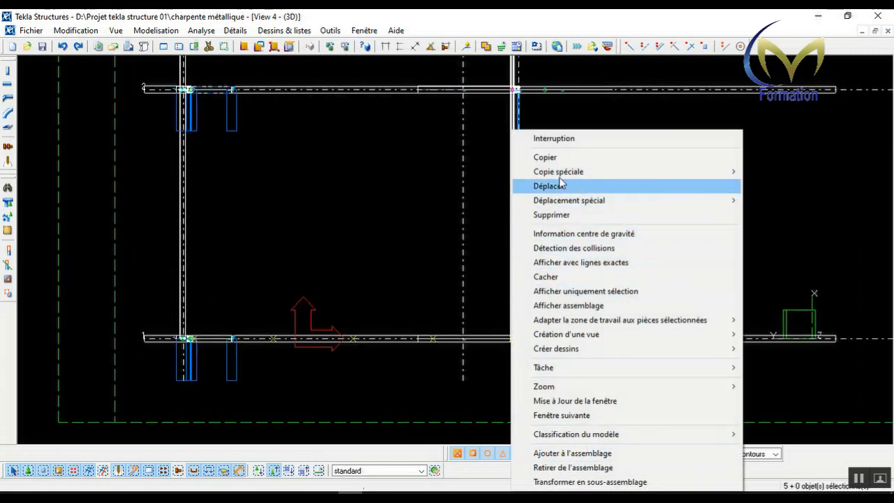
mouse_move(562, 174)
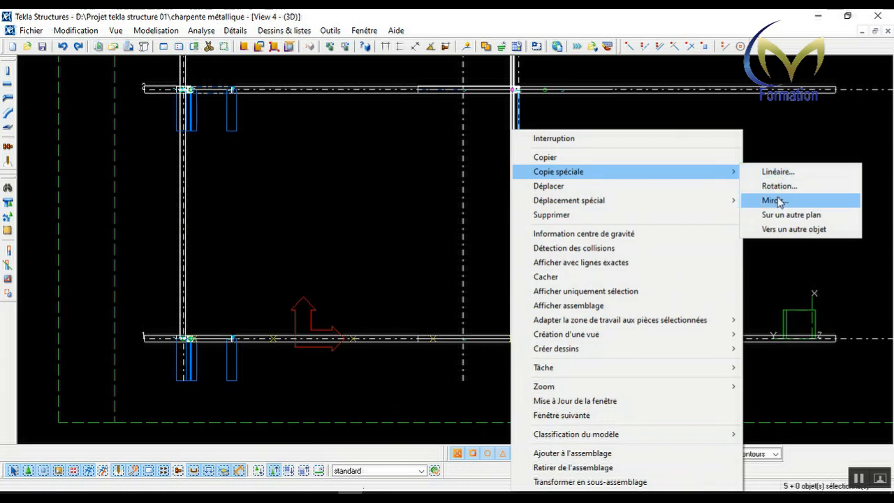
click(775, 172)
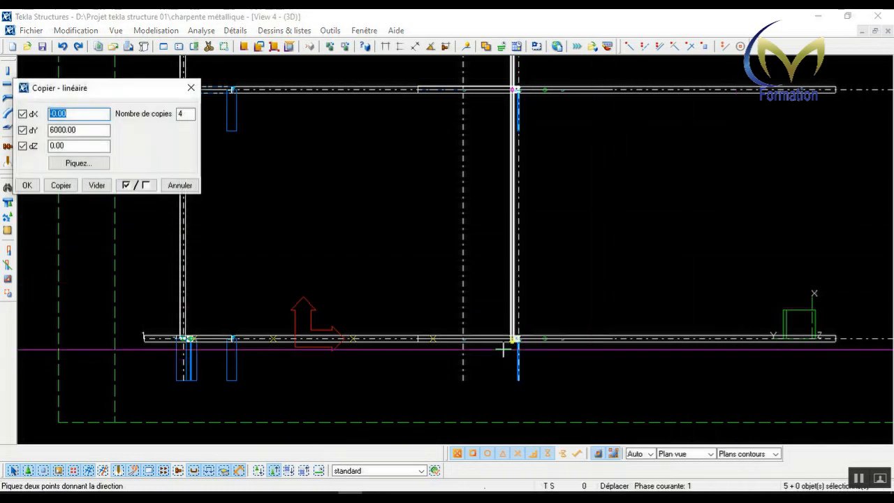
scroll(432, 336, up, 3)
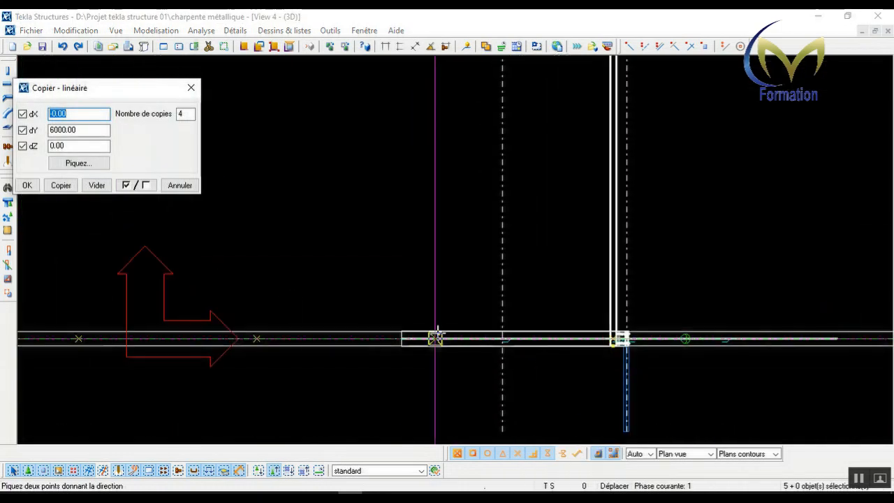
click(435, 338)
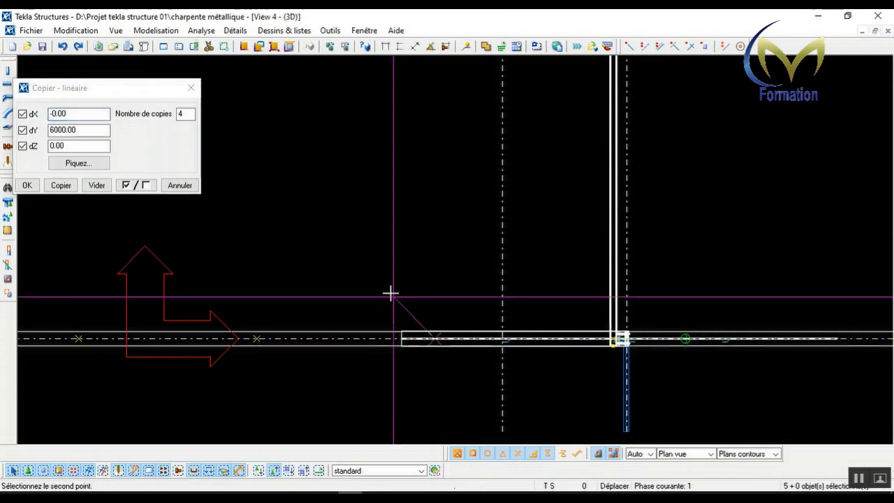
click(257, 338)
scroll(463, 257, down, 4)
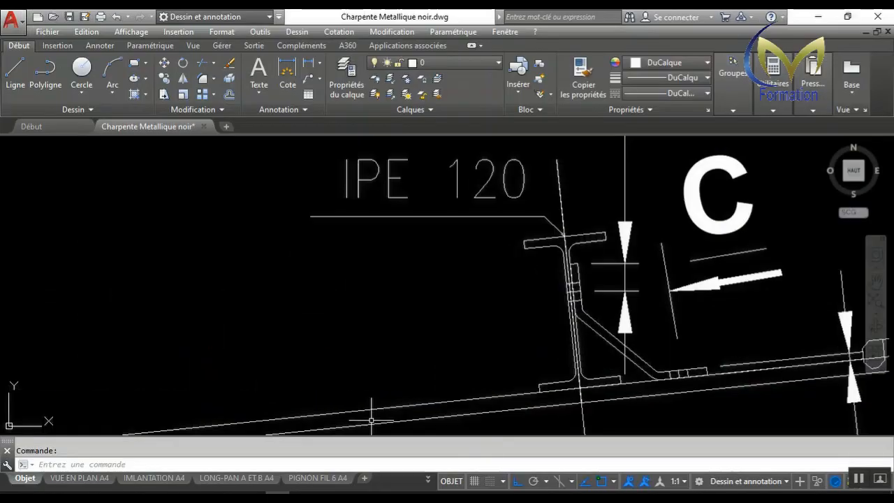
Step: Switch to the AutoCAD drawing, check the purlin spacing on the PIGNON-FIL 1 elevation, and return to Tekla Structures
scroll(483, 255, down, 10)
scroll(377, 158, up, 10)
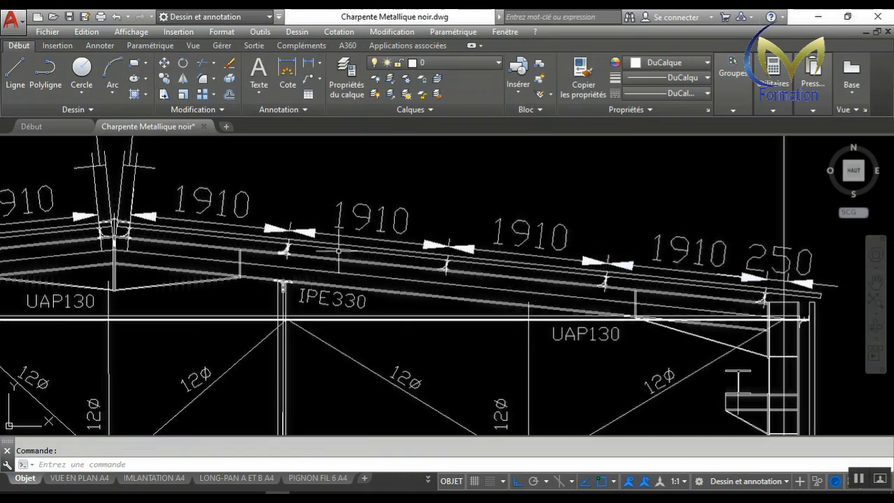
click(822, 18)
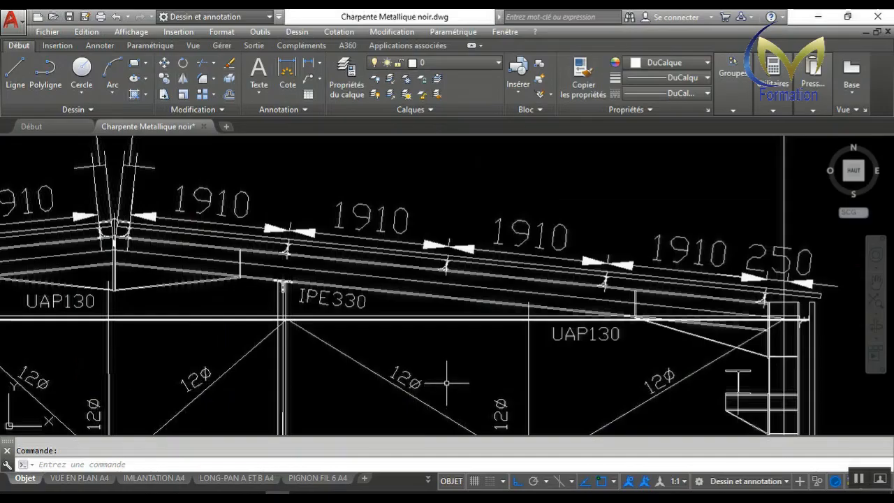
scroll(477, 337, up, 2)
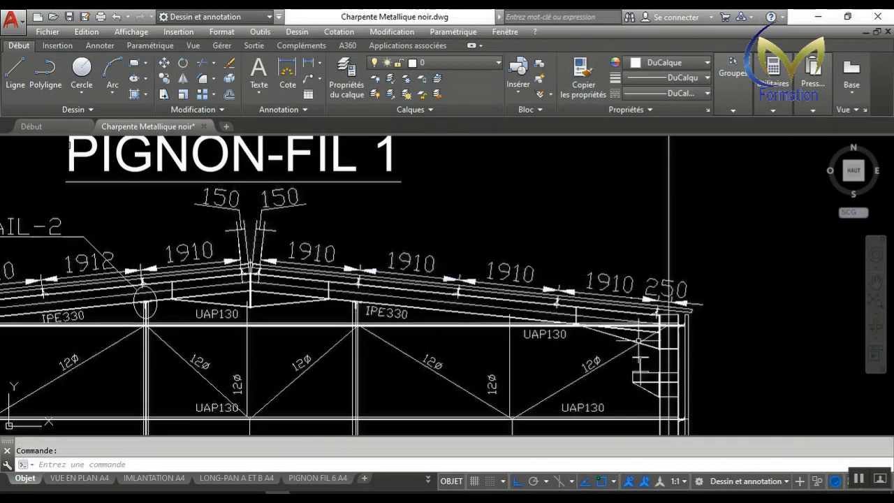
click(816, 17)
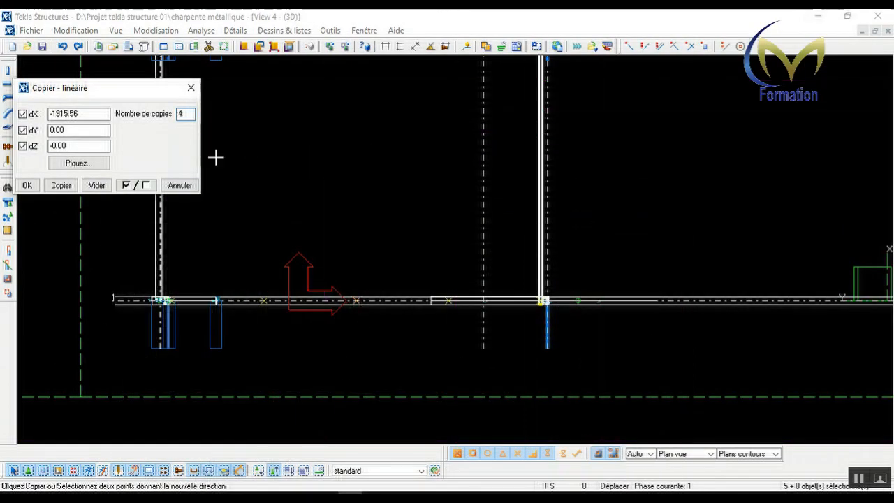
Step: Create 4 linear copies of the ridge purlin line down the slope at dX -1915.56 and end the copy command
click(60, 186)
click(28, 187)
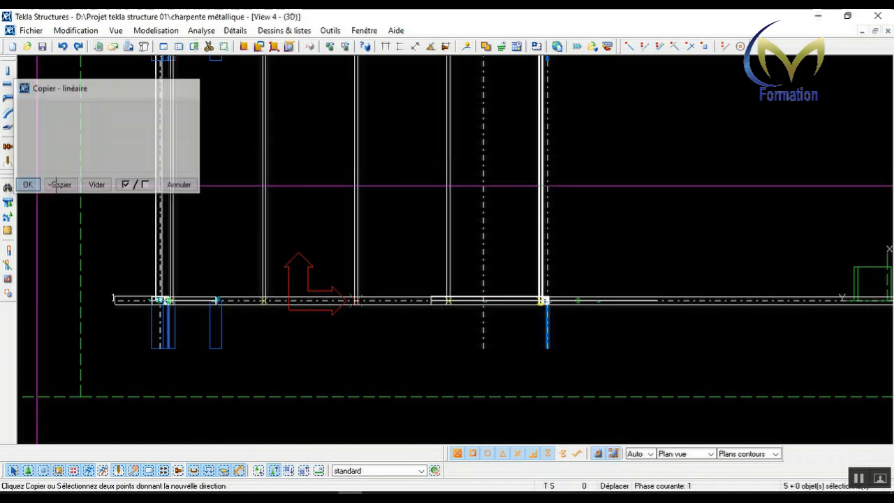
scroll(349, 303, down, 6)
right_click(454, 208)
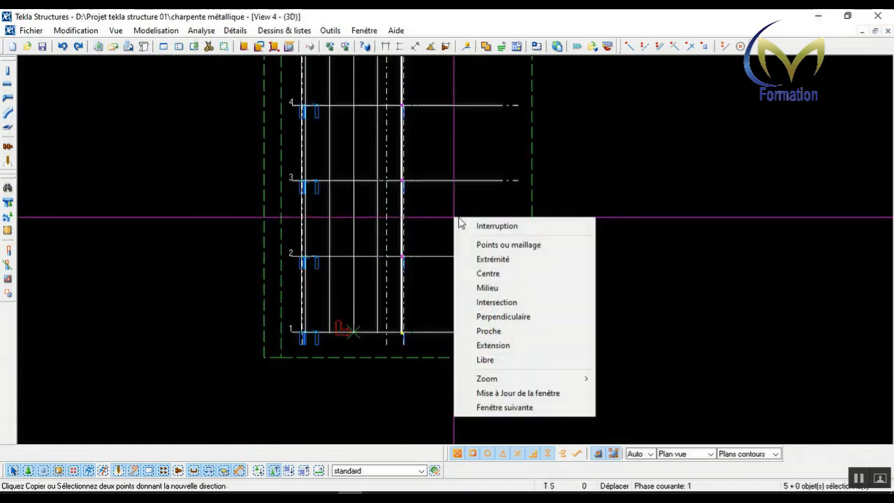
click(474, 225)
Step: Switch to View 1 - 3D and examine how the copied purlins sit on the gable rafter
scroll(413, 202, down, 2)
scroll(384, 209, down, 2)
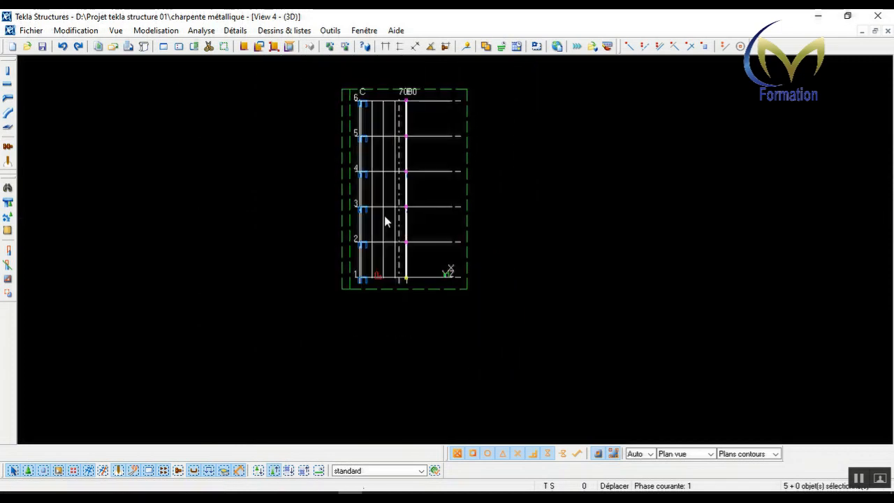
scroll(384, 98, up, 2)
click(364, 30)
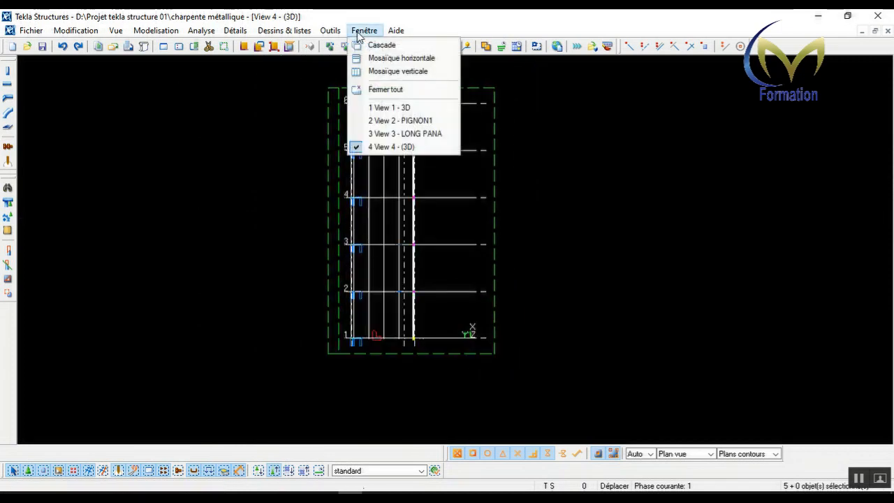
click(389, 107)
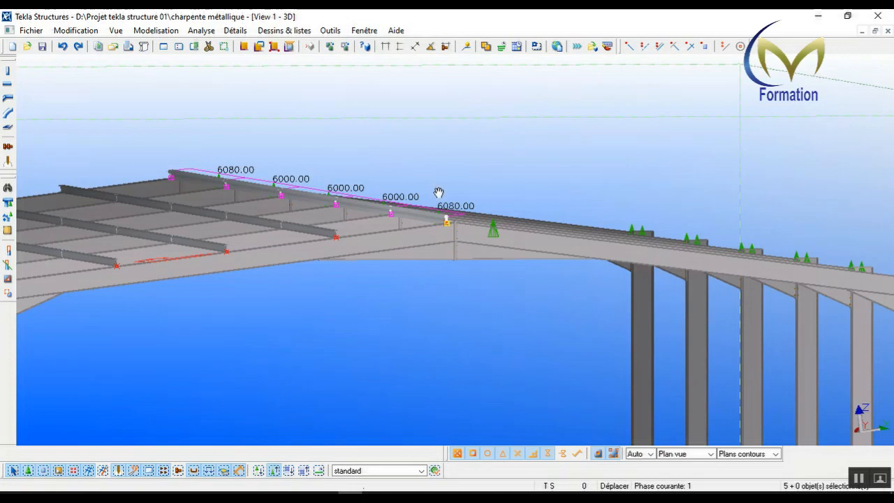
scroll(440, 196, down, 1)
scroll(165, 243, up, 5)
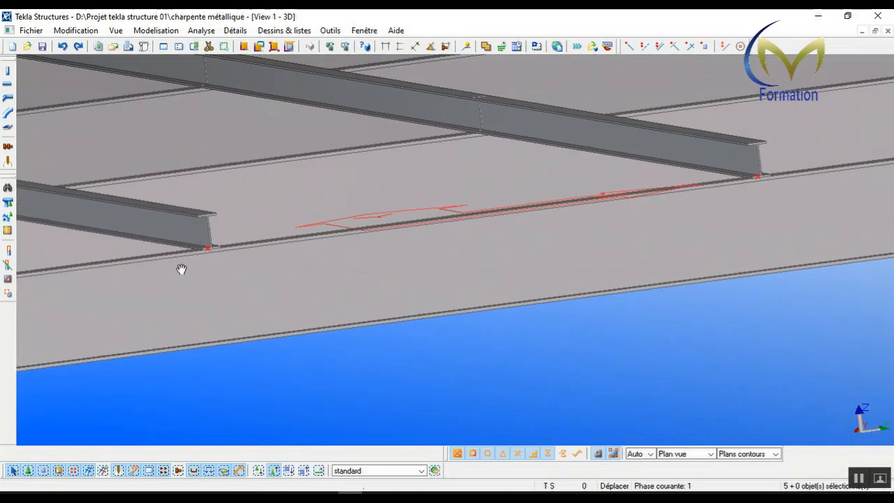
scroll(238, 235, down, 8)
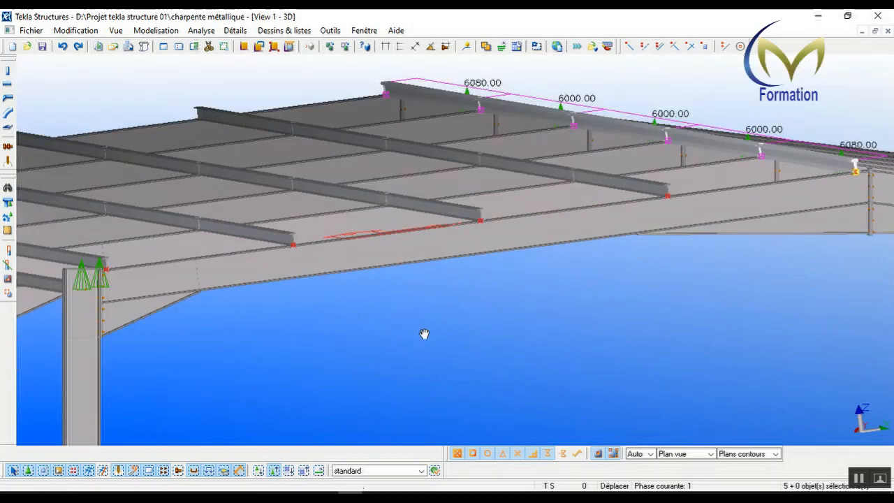
Step: Interrupt the active command, clear the purlin selection and fit the work area to the entire model
right_click(423, 334)
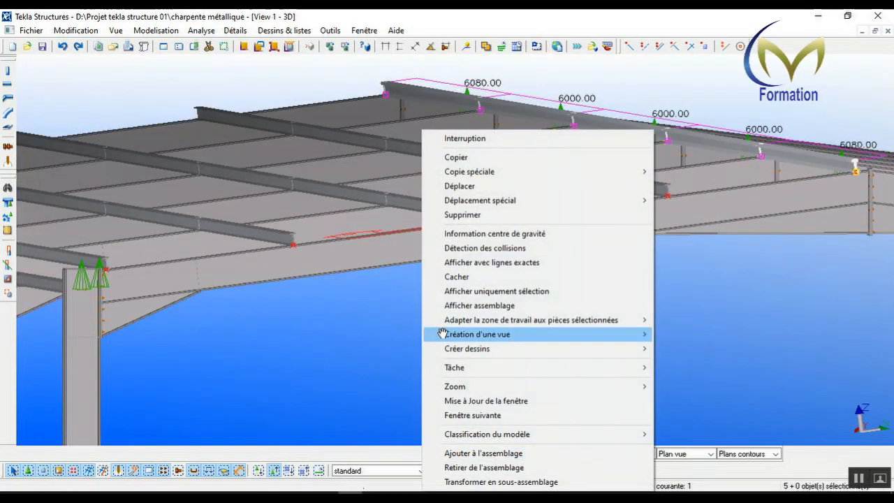
click(467, 144)
right_click(480, 327)
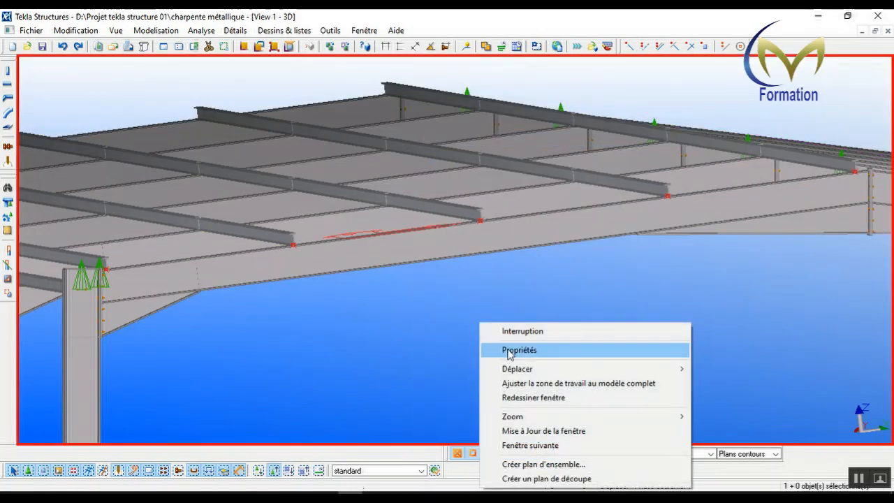
click(521, 383)
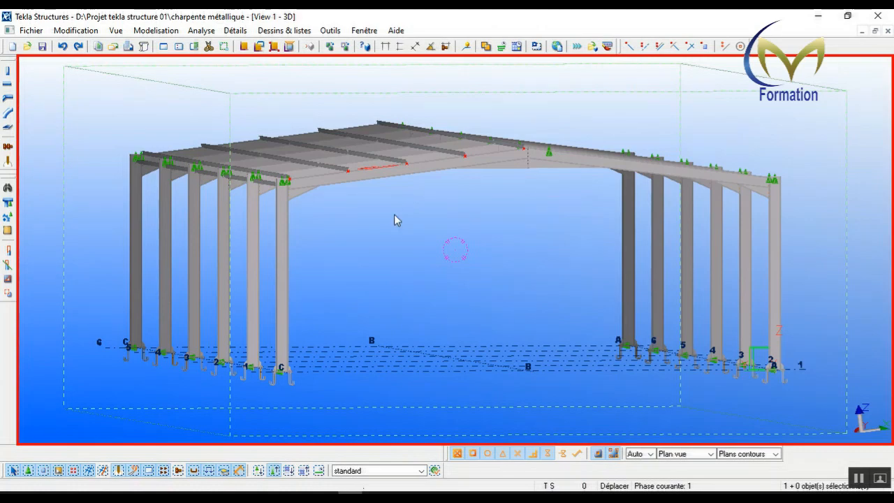
Step: Inspect the purlins on the roof slope and the axis 1 gable frame from several angles
ctrl+middle_drag(386, 201, 394, 237)
scroll(364, 232, up, 4)
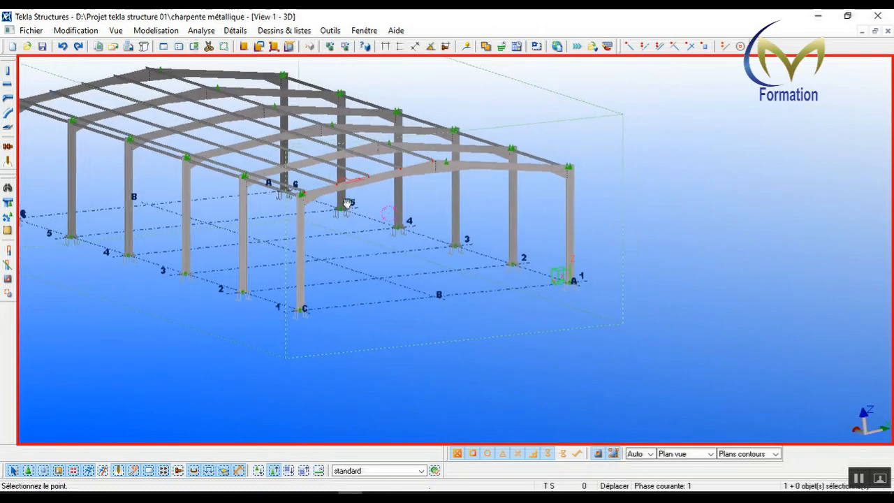
scroll(367, 144, up, 5)
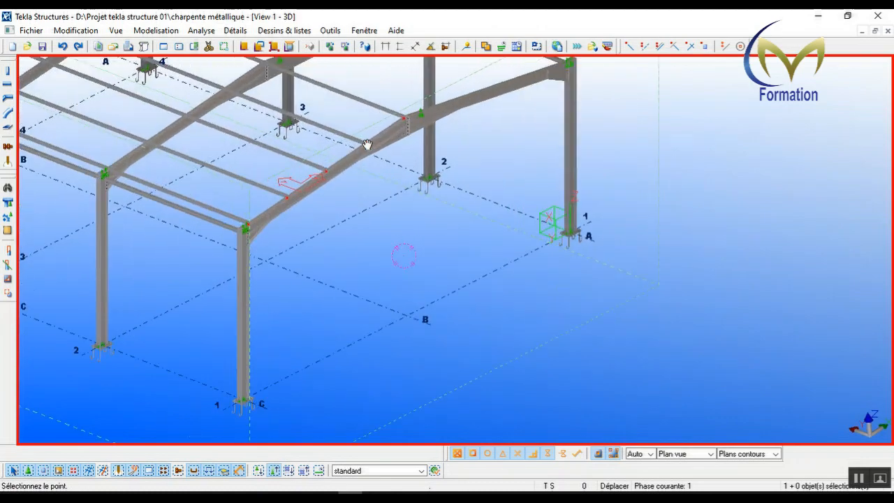
scroll(377, 100, up, 3)
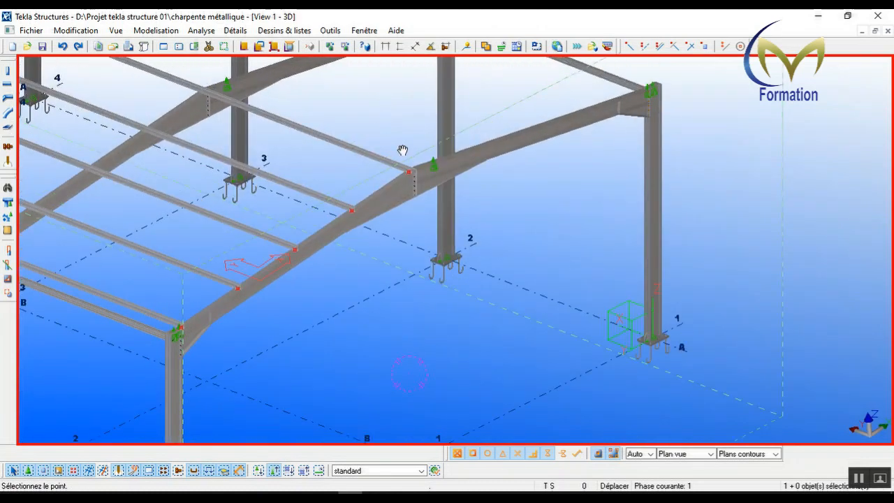
scroll(377, 200, up, 1)
scroll(318, 245, down, 2)
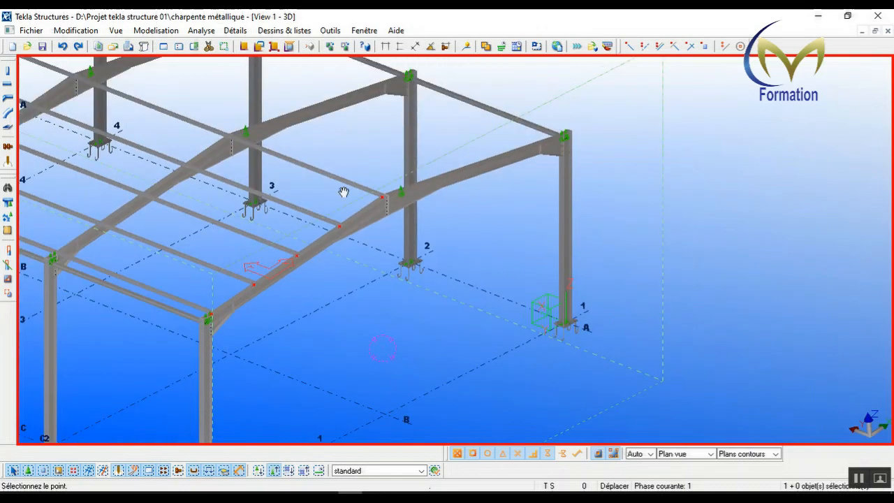
Step: Examine the purlin ends at the axis 1 rafter and ridge joint, and follow the purlin lines across the frames to axis 6
scroll(345, 164, up, 2)
scroll(375, 233, up, 3)
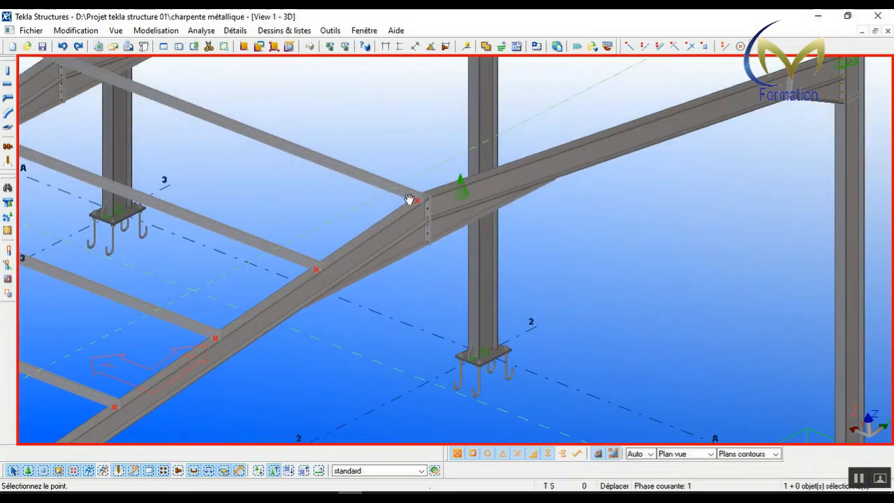
scroll(410, 200, down, 5)
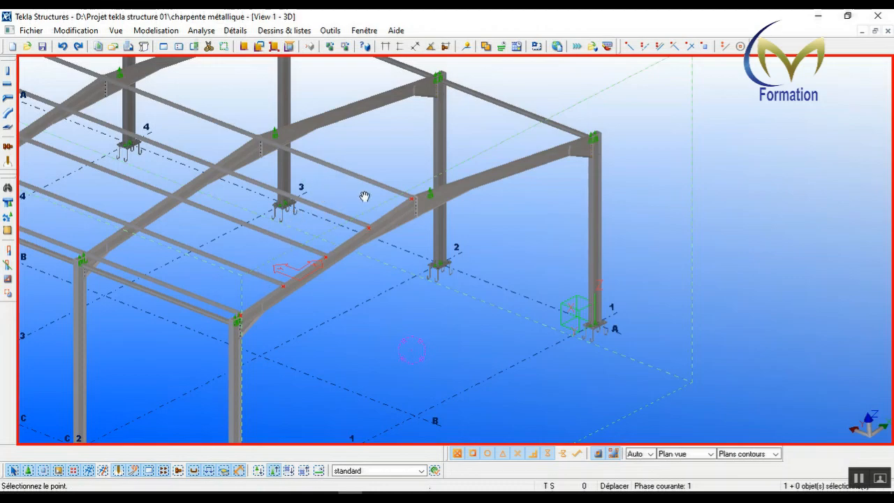
scroll(412, 200, up, 5)
scroll(419, 206, up, 2)
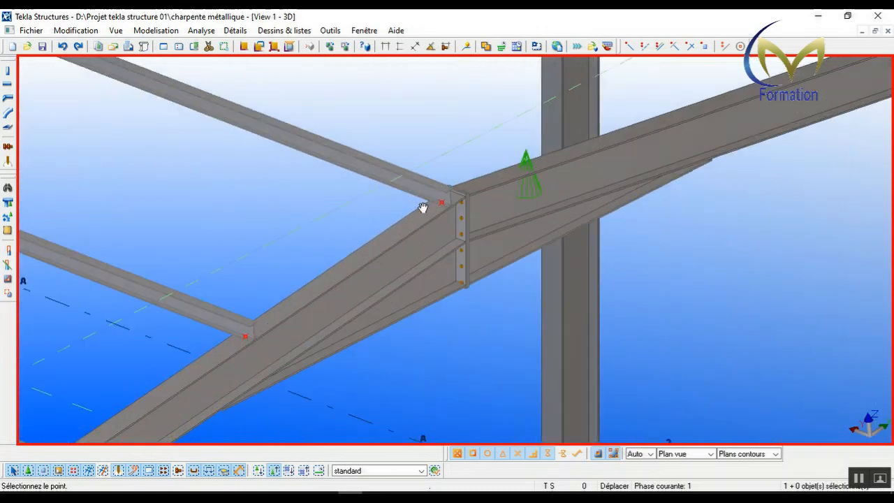
scroll(295, 296, down, 8)
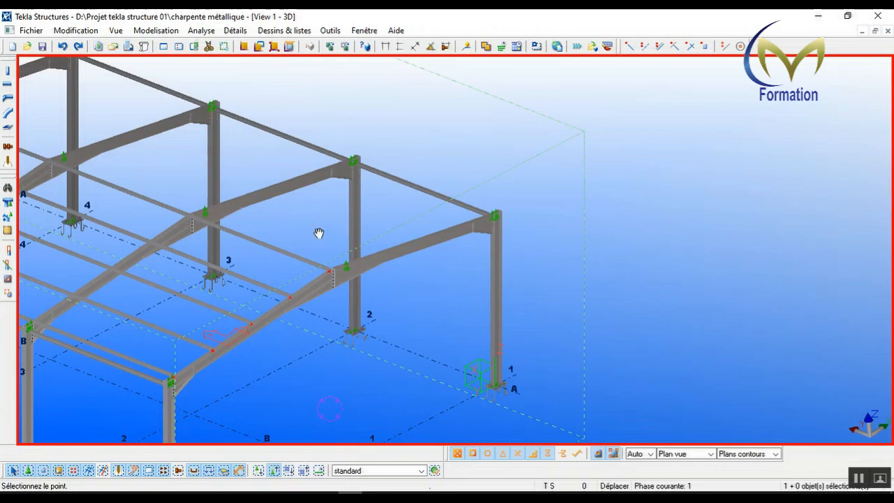
scroll(451, 265, down, 6)
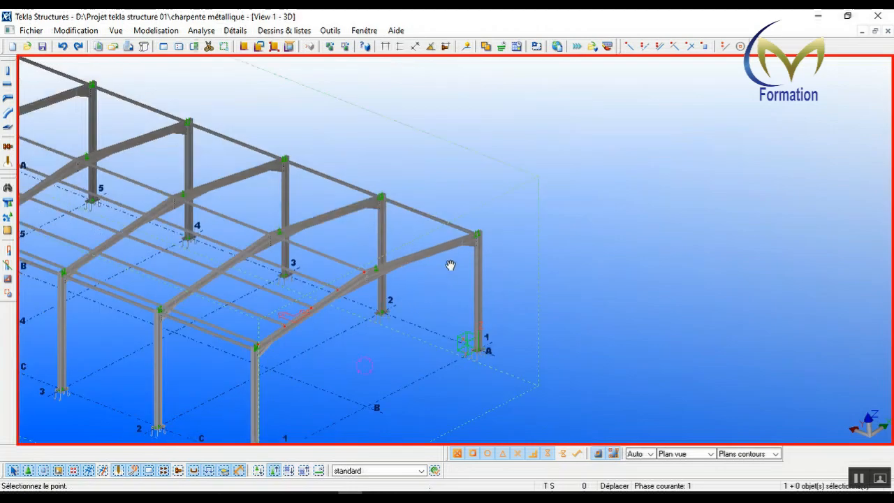
scroll(220, 251, up, 2)
scroll(135, 201, up, 1)
scroll(135, 202, up, 3)
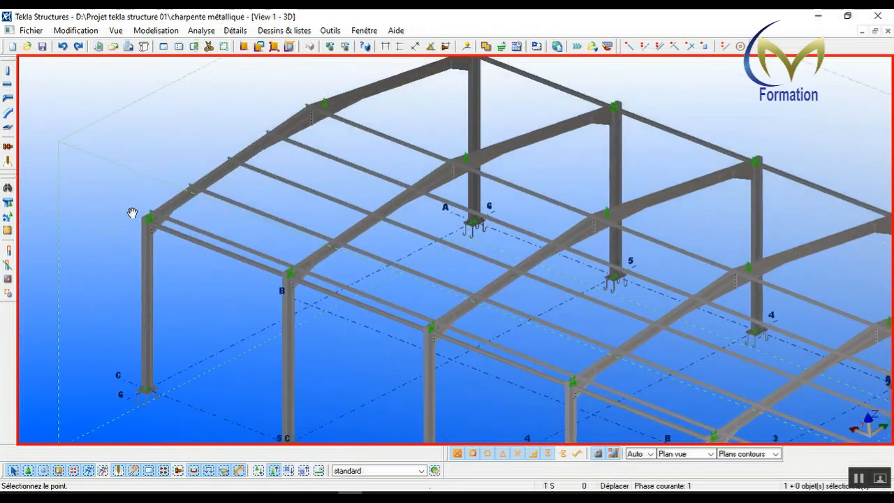
scroll(104, 215, down, 4)
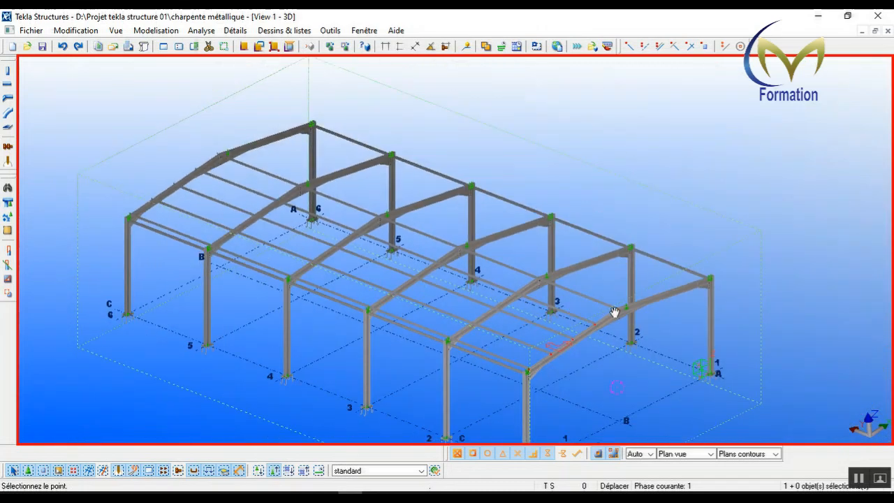
scroll(611, 319, up, 3)
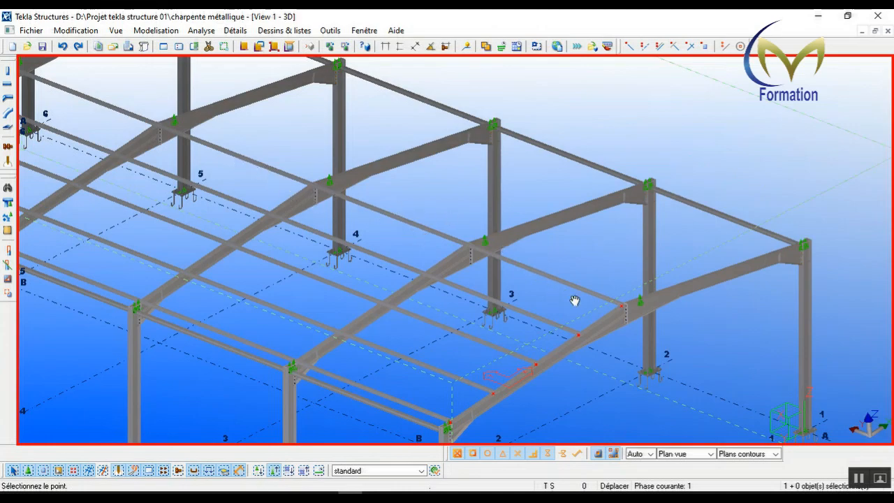
scroll(548, 288, down, 3)
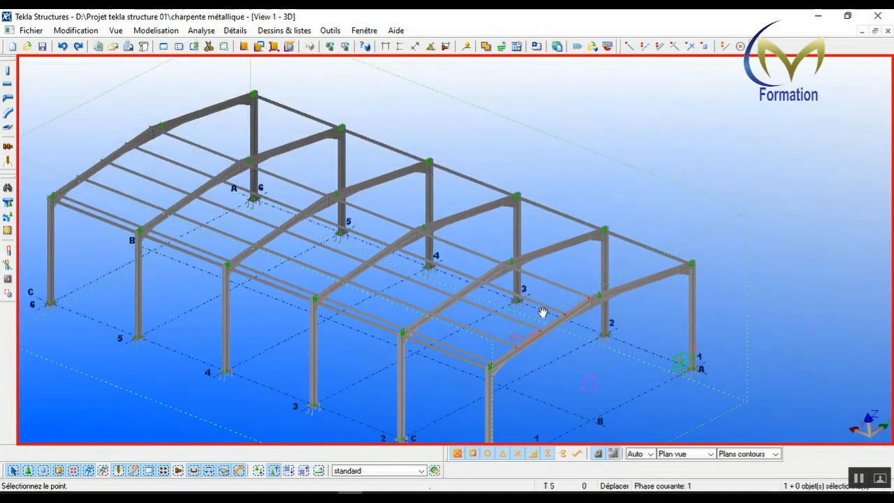